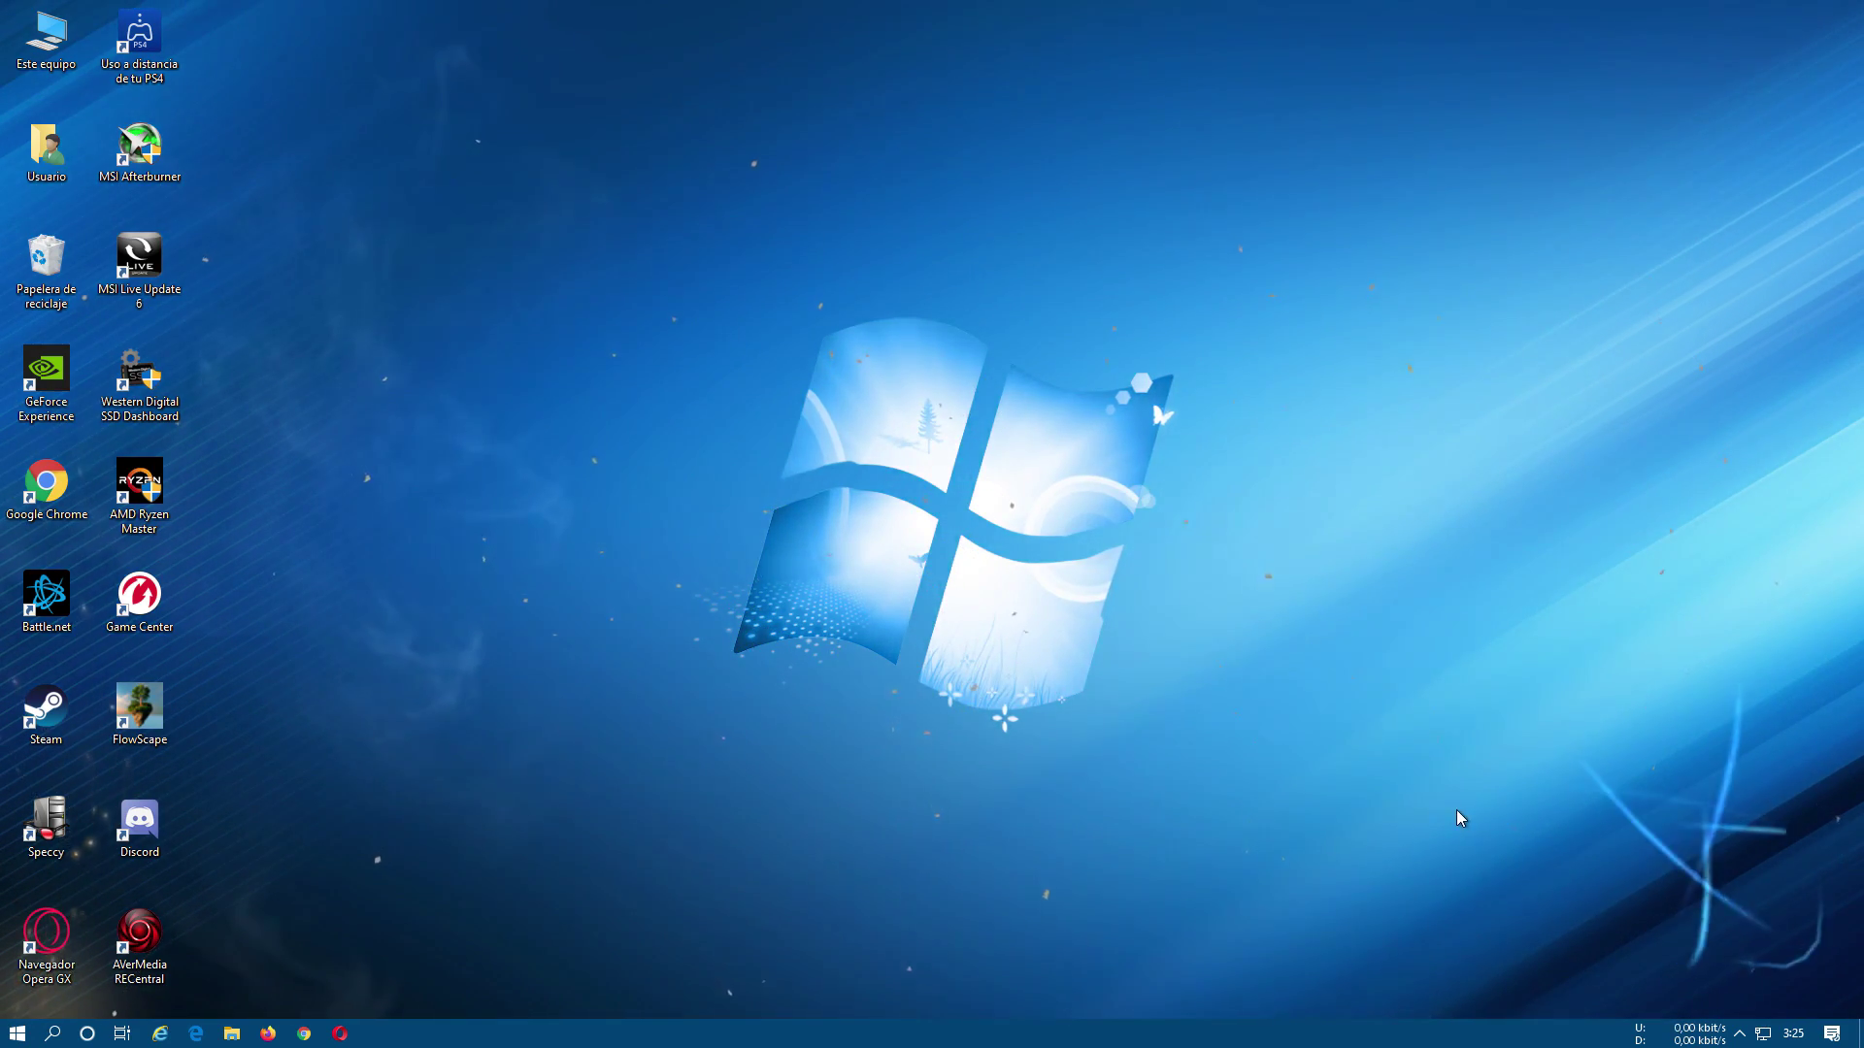
- Show the hidden notification area icons to check which programs are running in the background
left_click(1739, 1037)
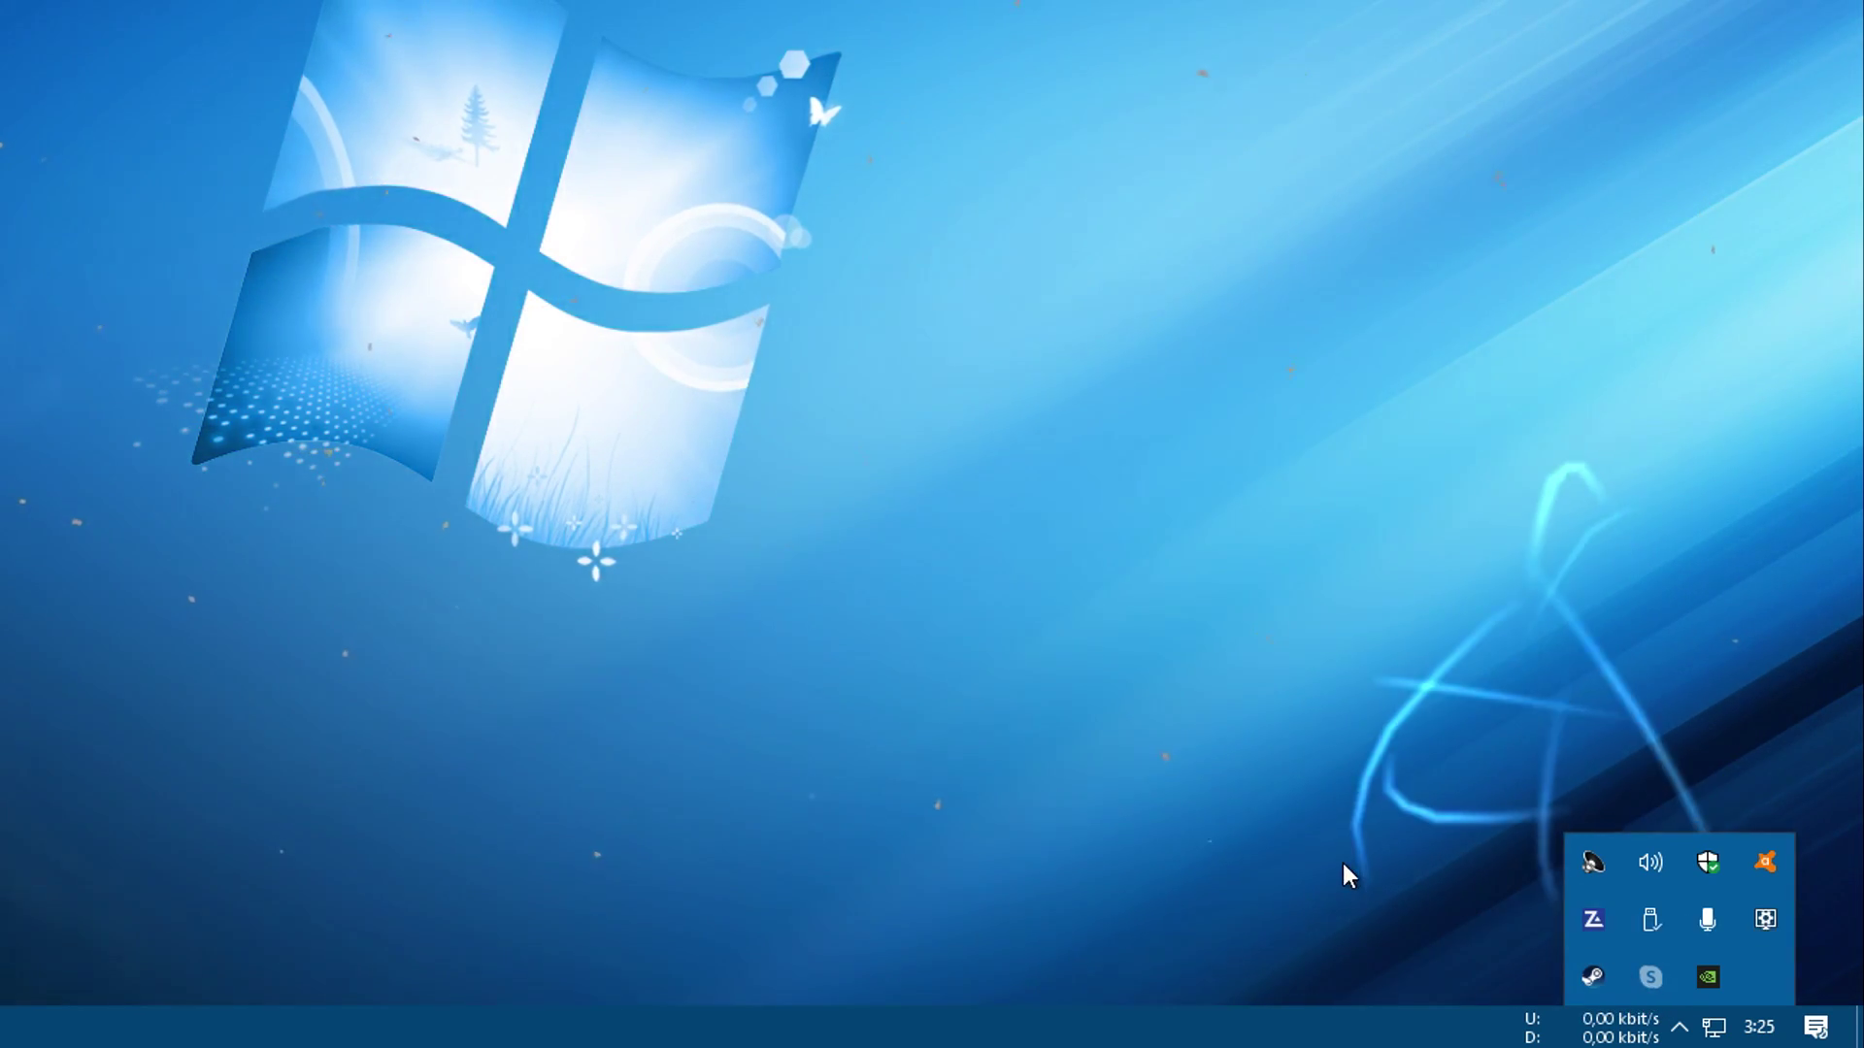
left_click(1135, 820)
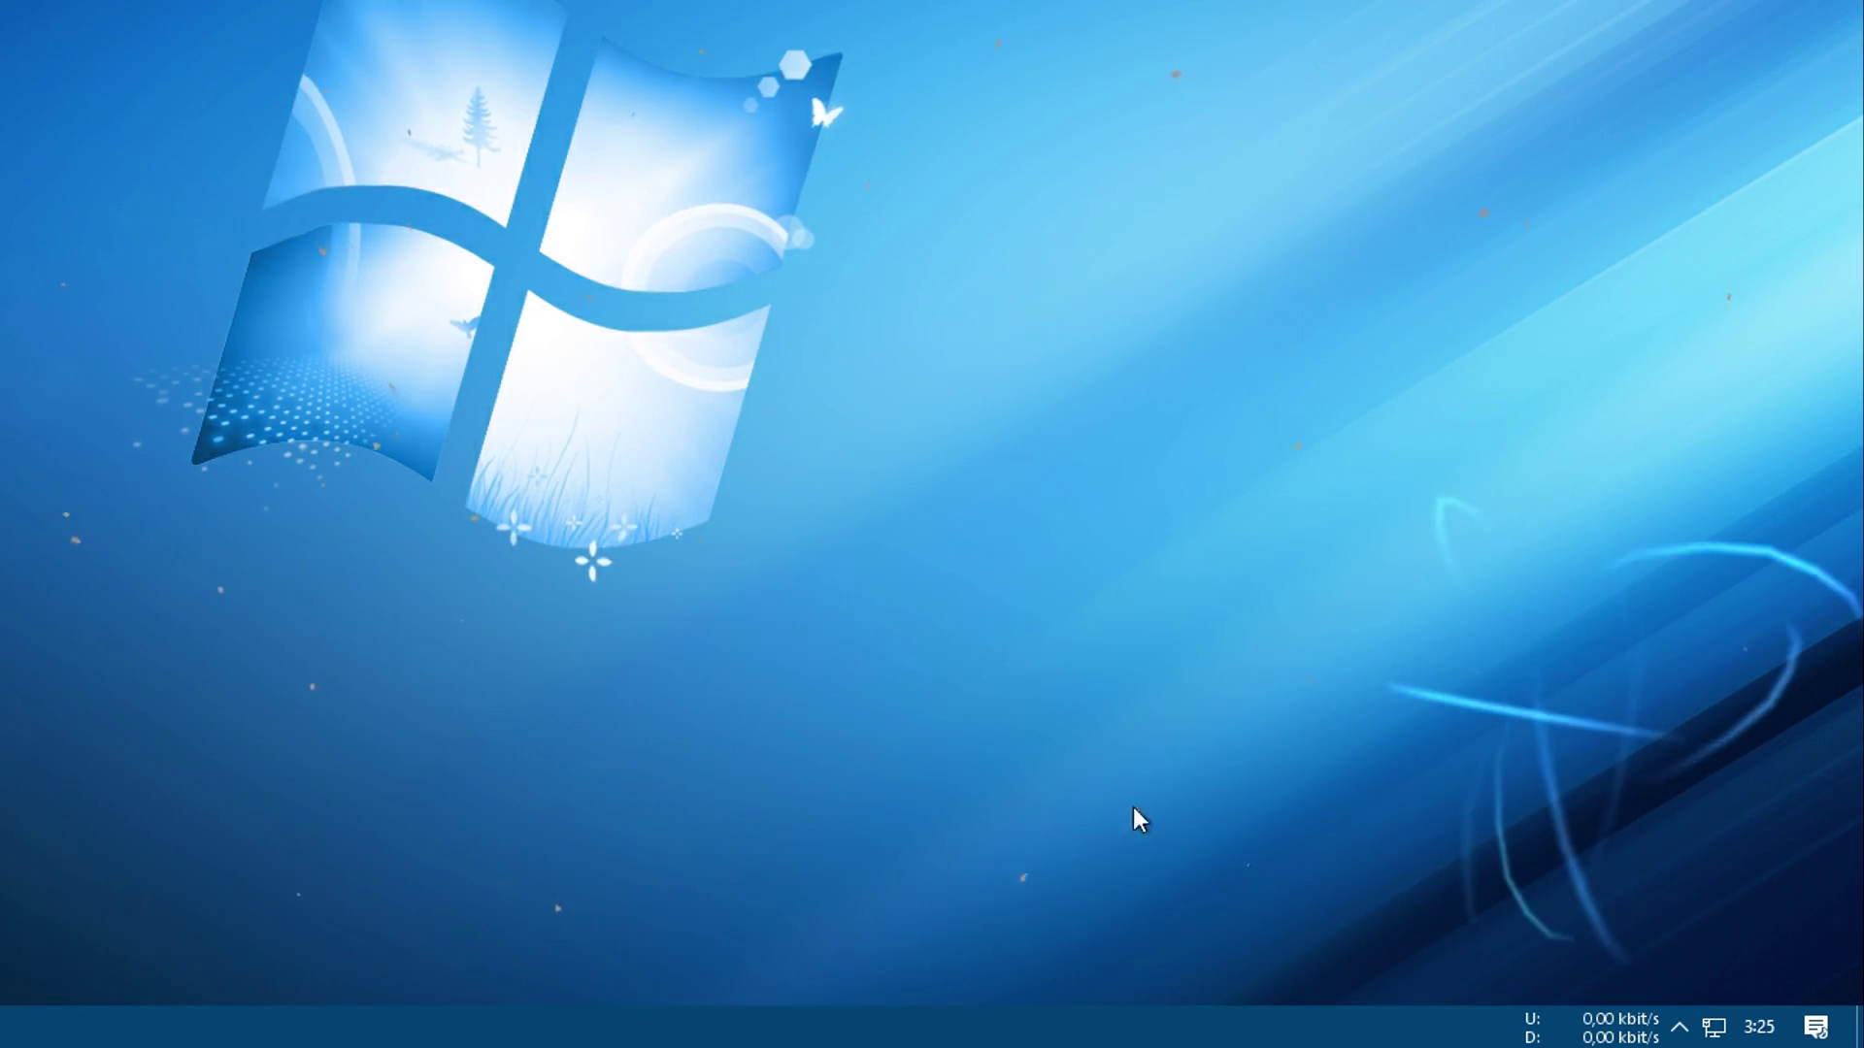
left_click(1679, 1027)
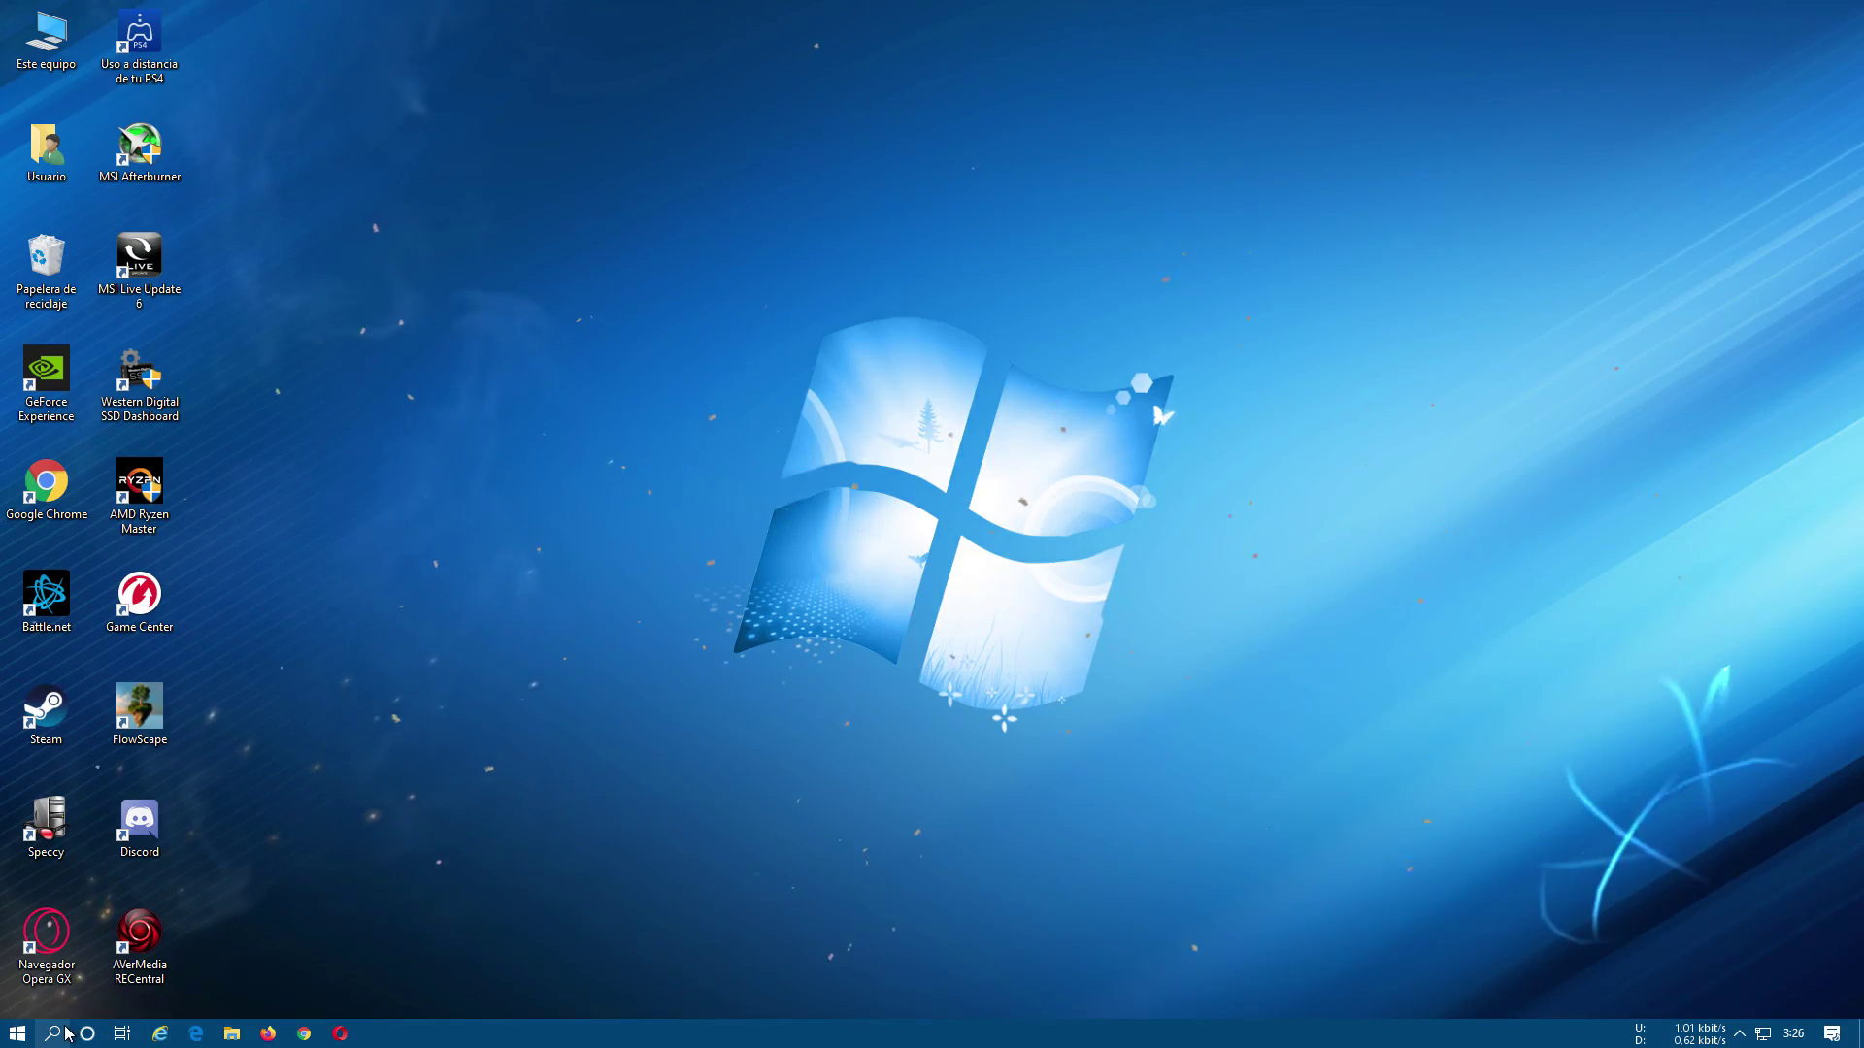
- Search Windows for skype, open the Skype application, and close its welcome window
left_click(55, 1036)
type("skype")
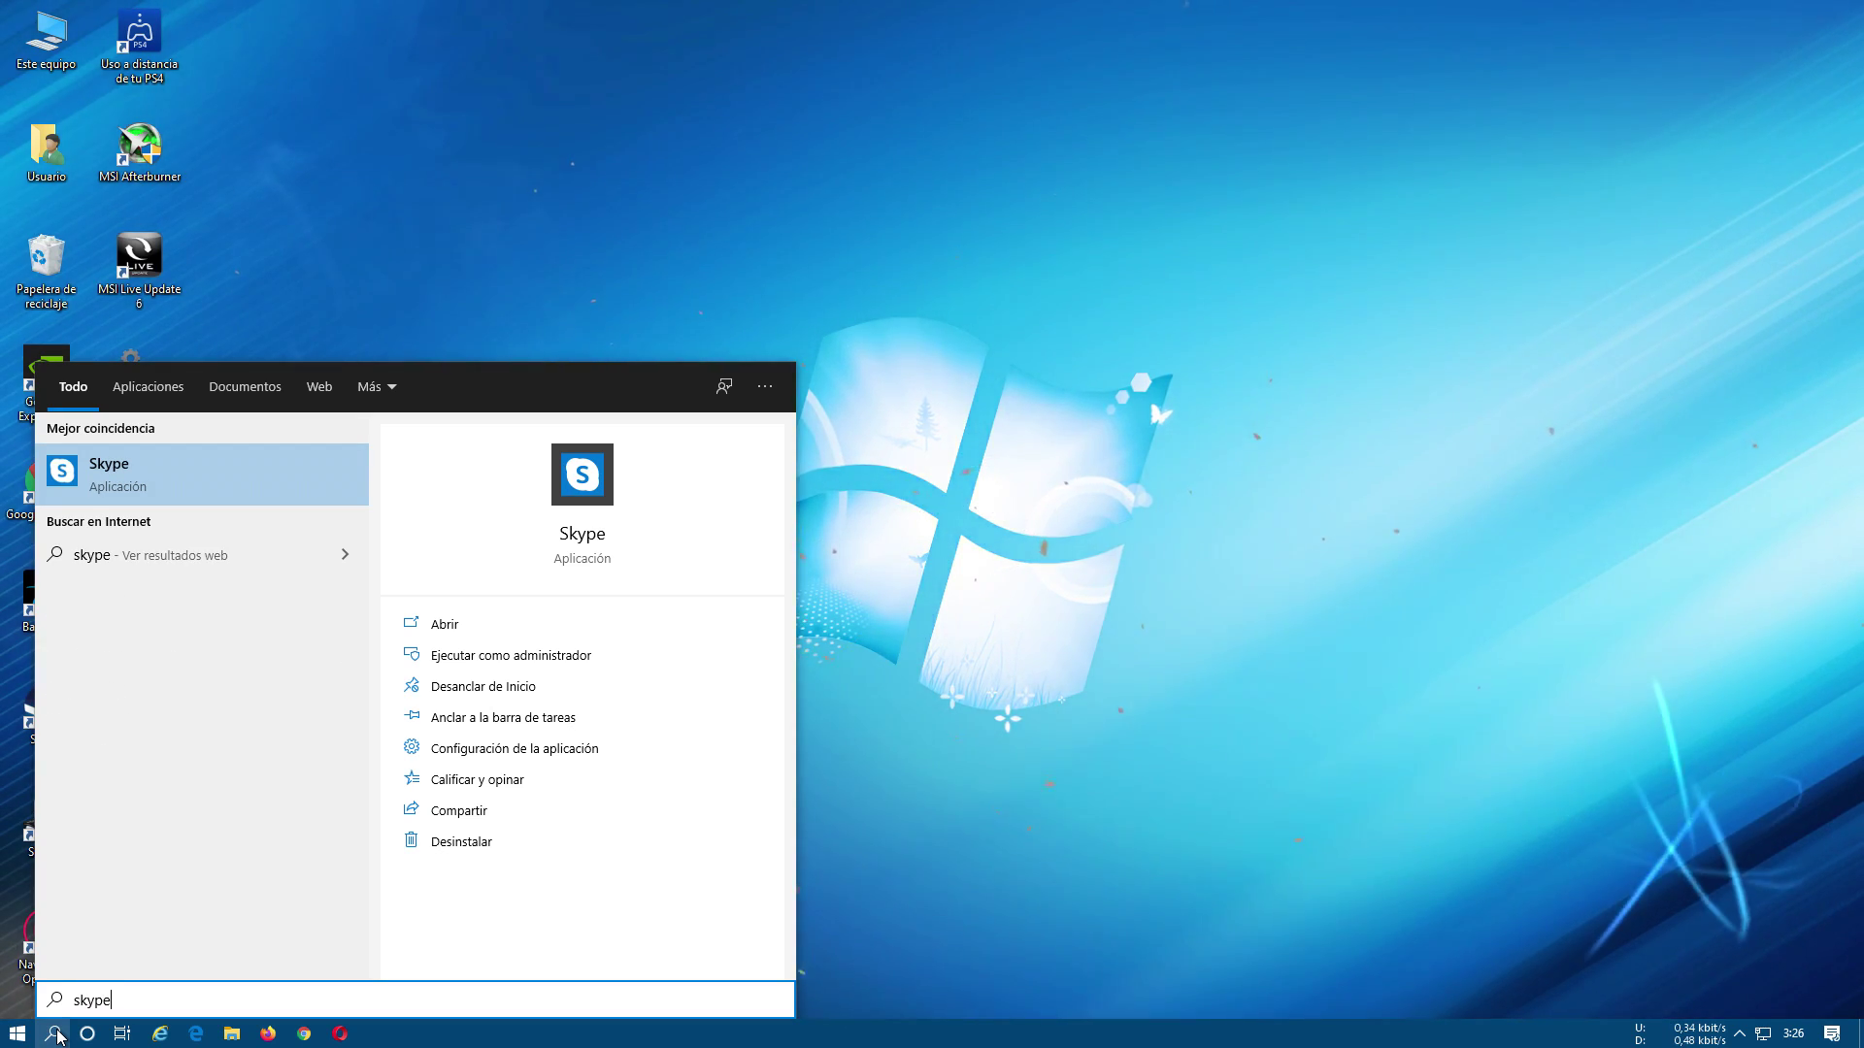
left_click(192, 491)
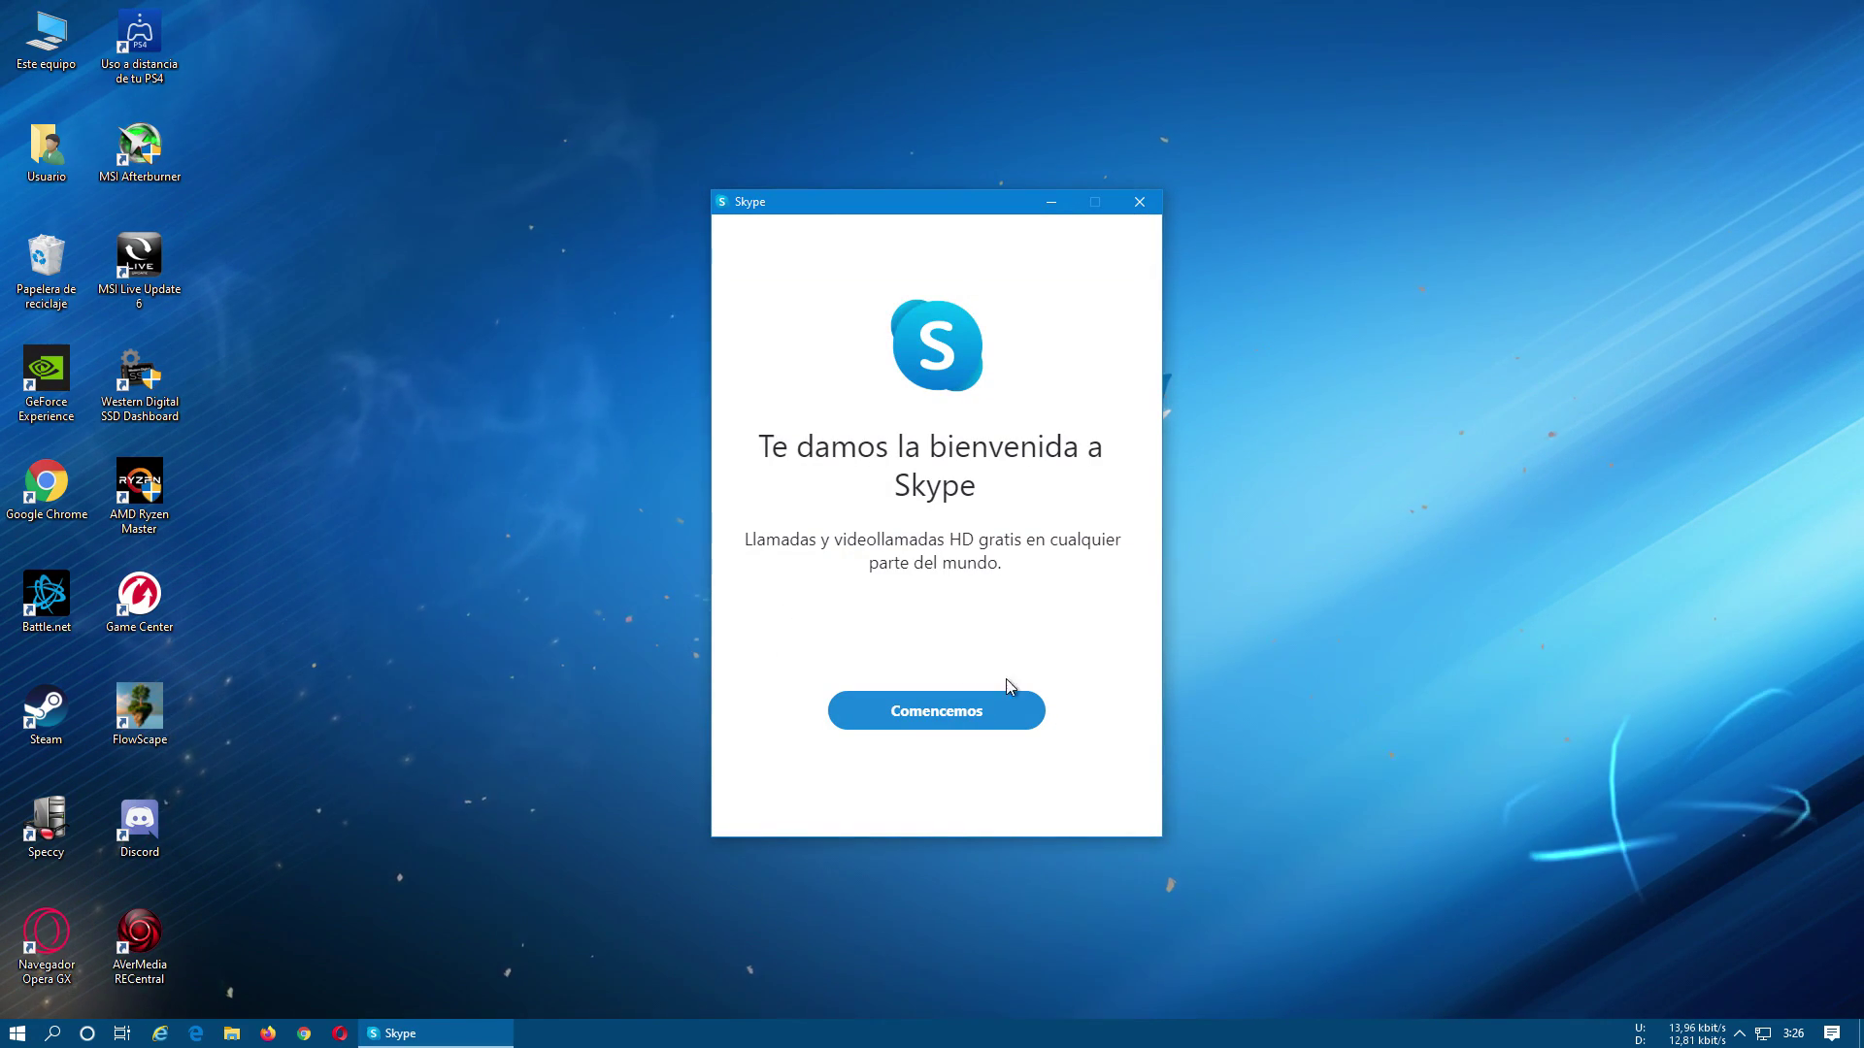
left_click(1140, 202)
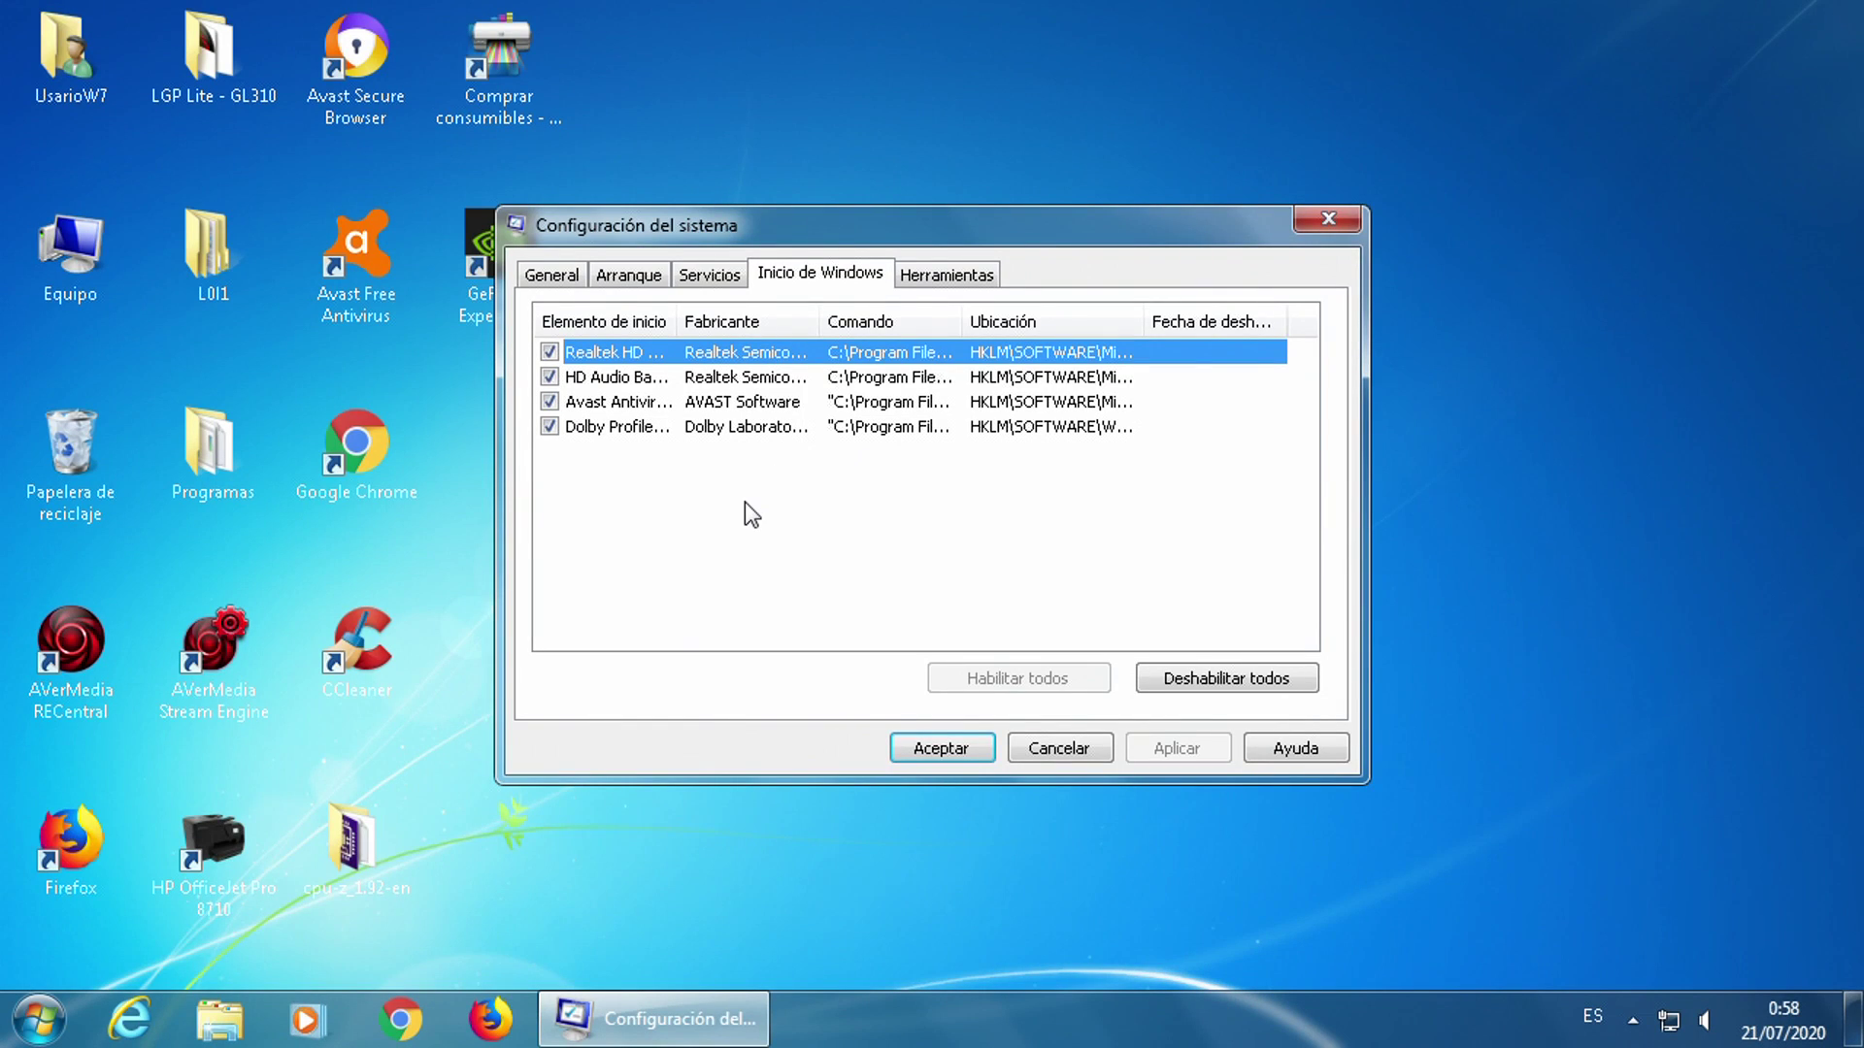
- Disable the Dolby Profile startup item in the Windows 7 System Configuration window and apply the change
left_click(550, 428)
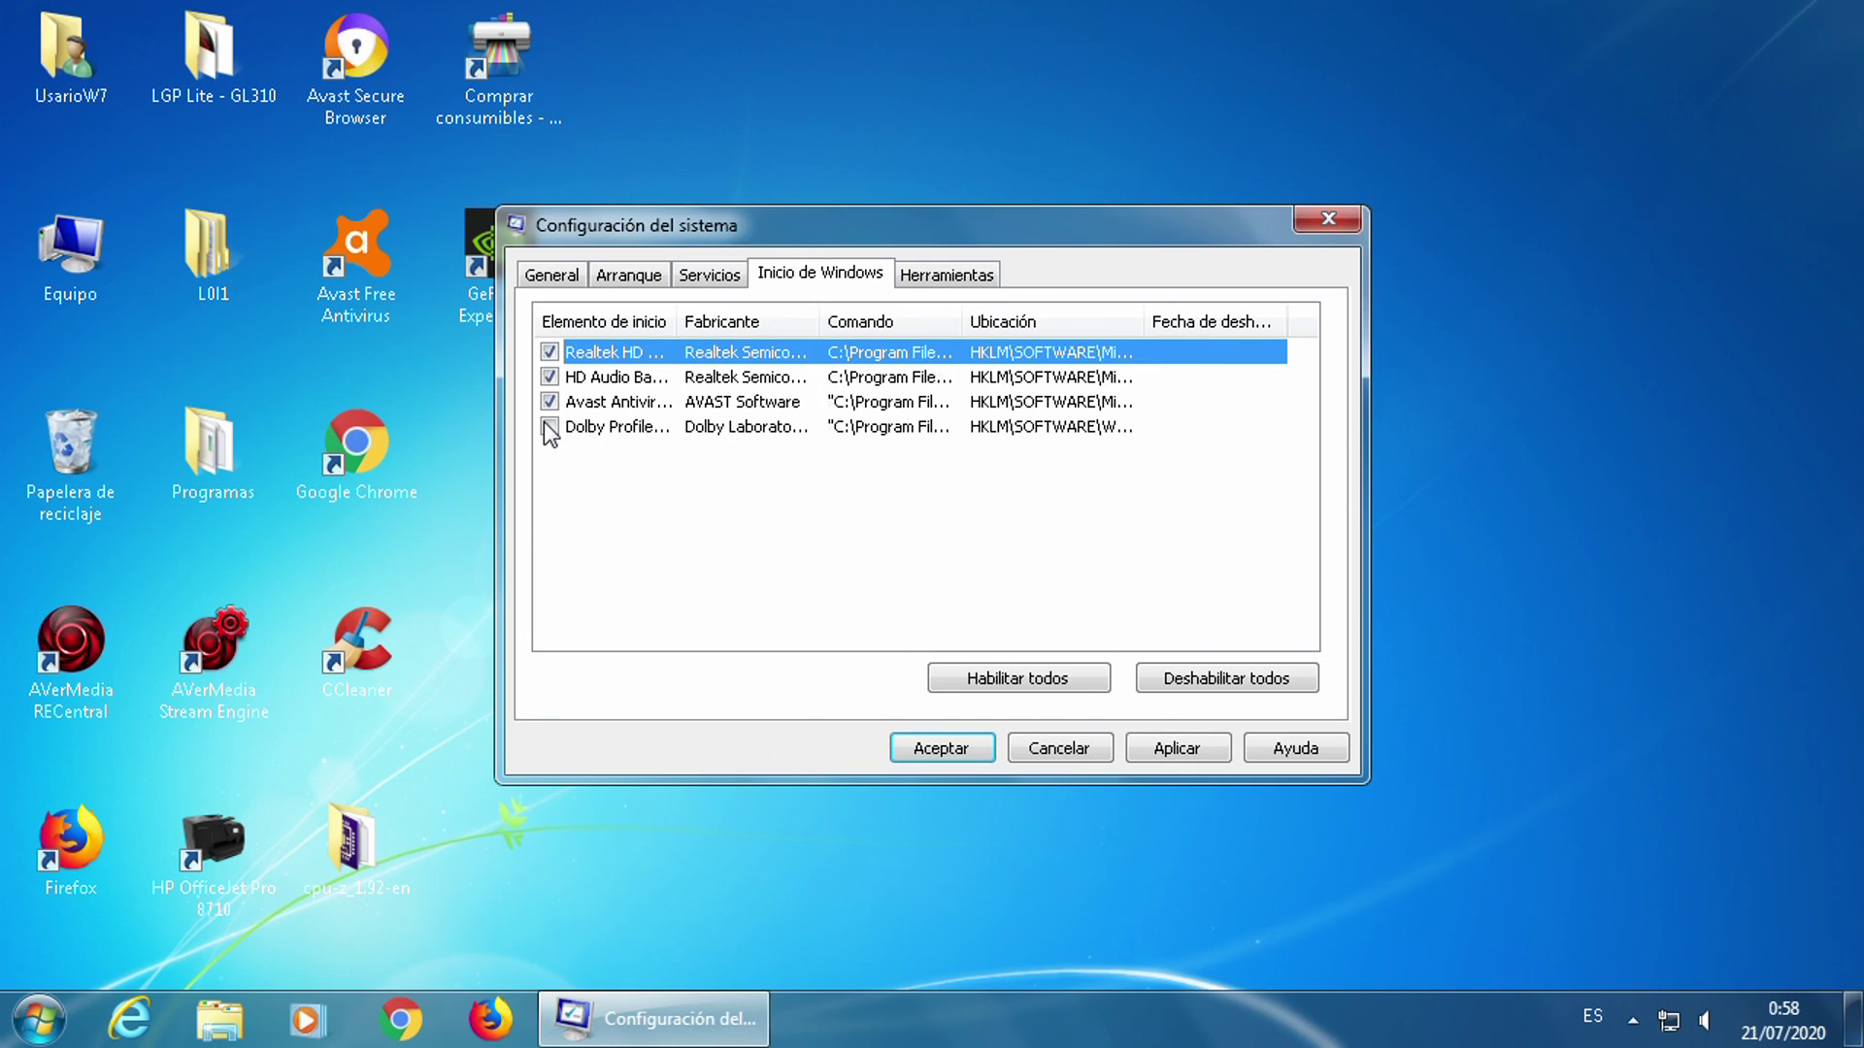
left_click(1140, 754)
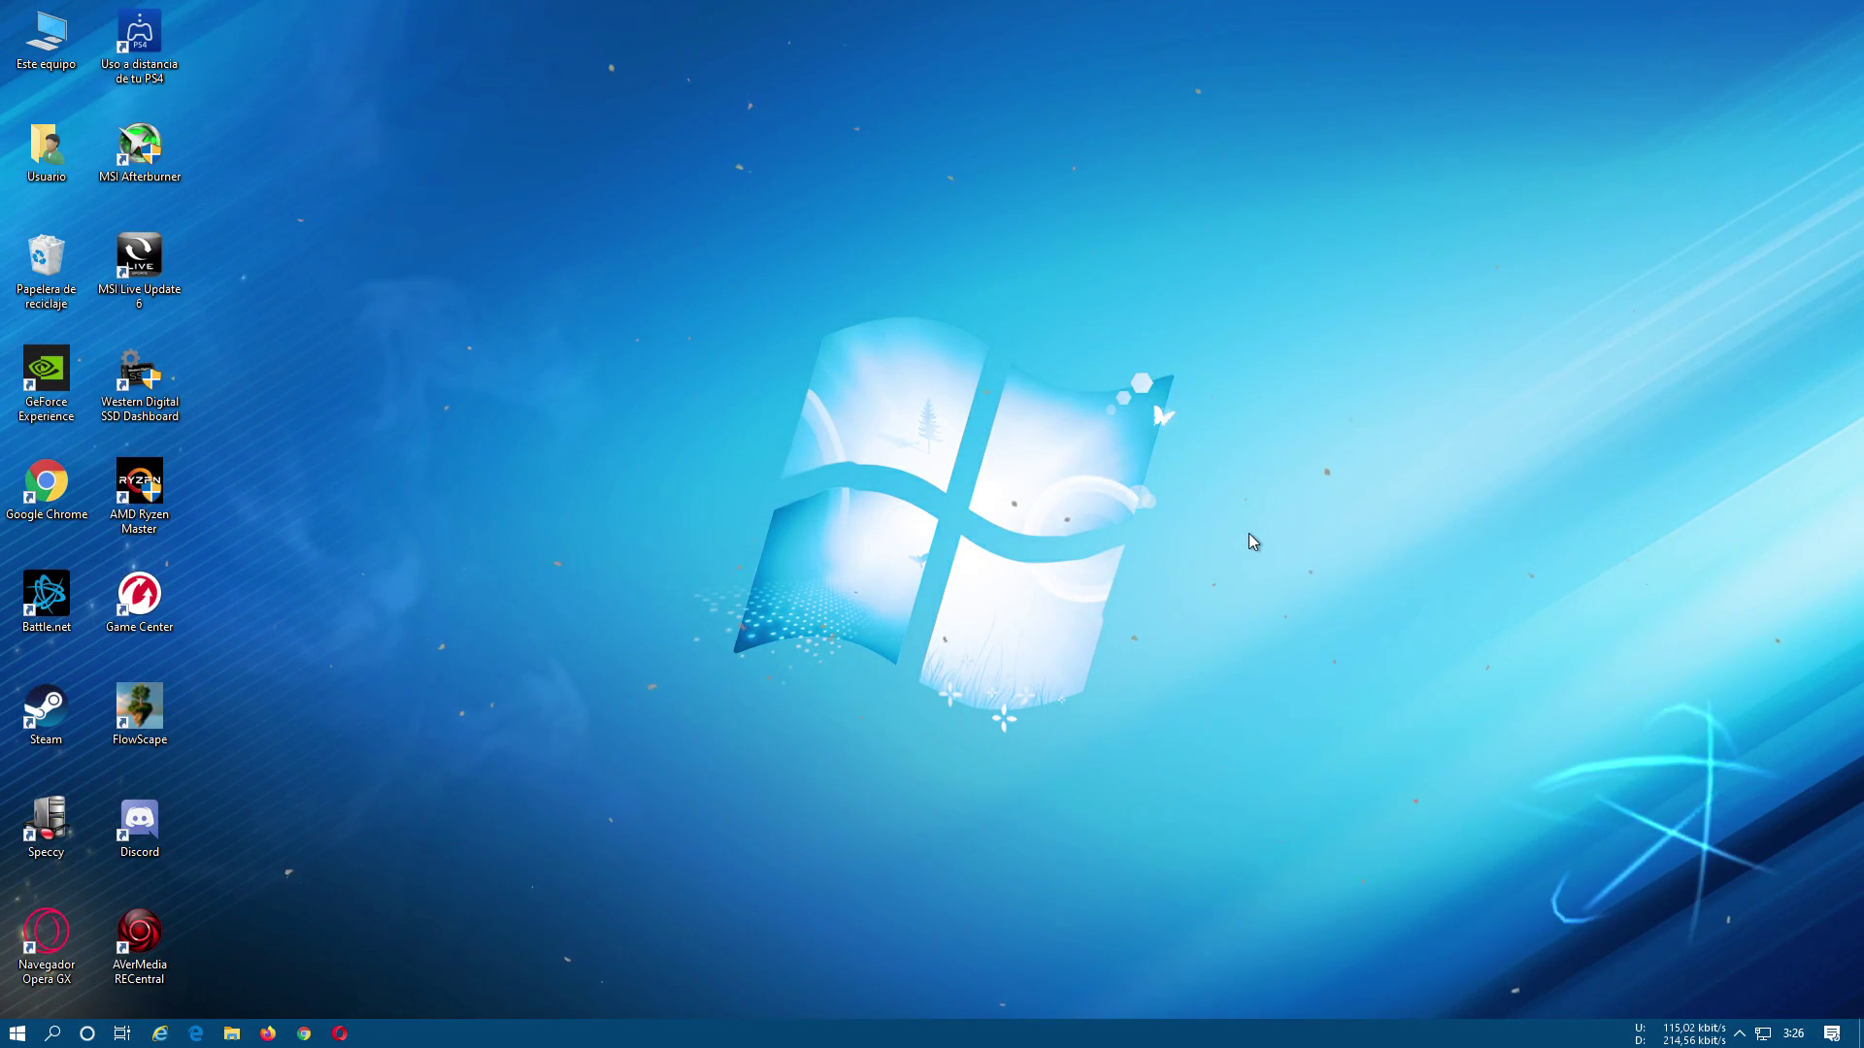
- Open Task Manager, expand it to the detailed view, and close it
right_click(763, 1036)
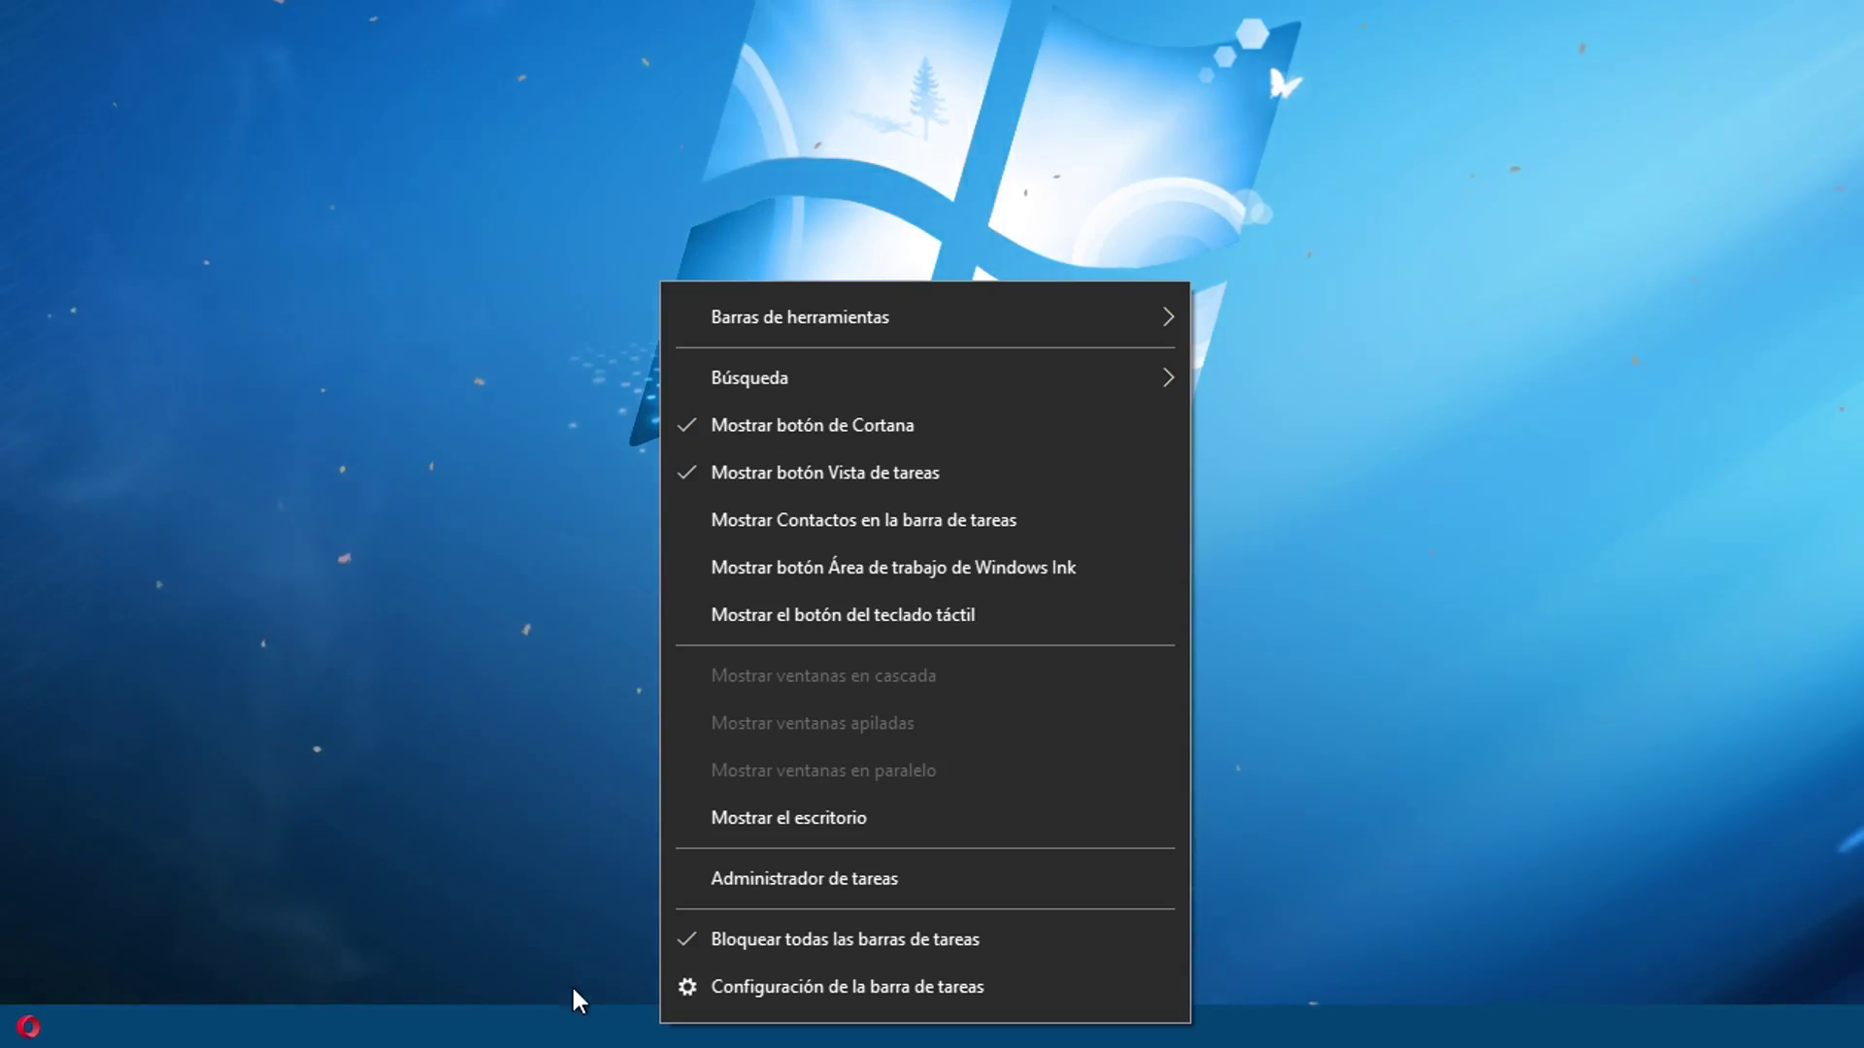
left_click(695, 1022)
right_click(695, 1040)
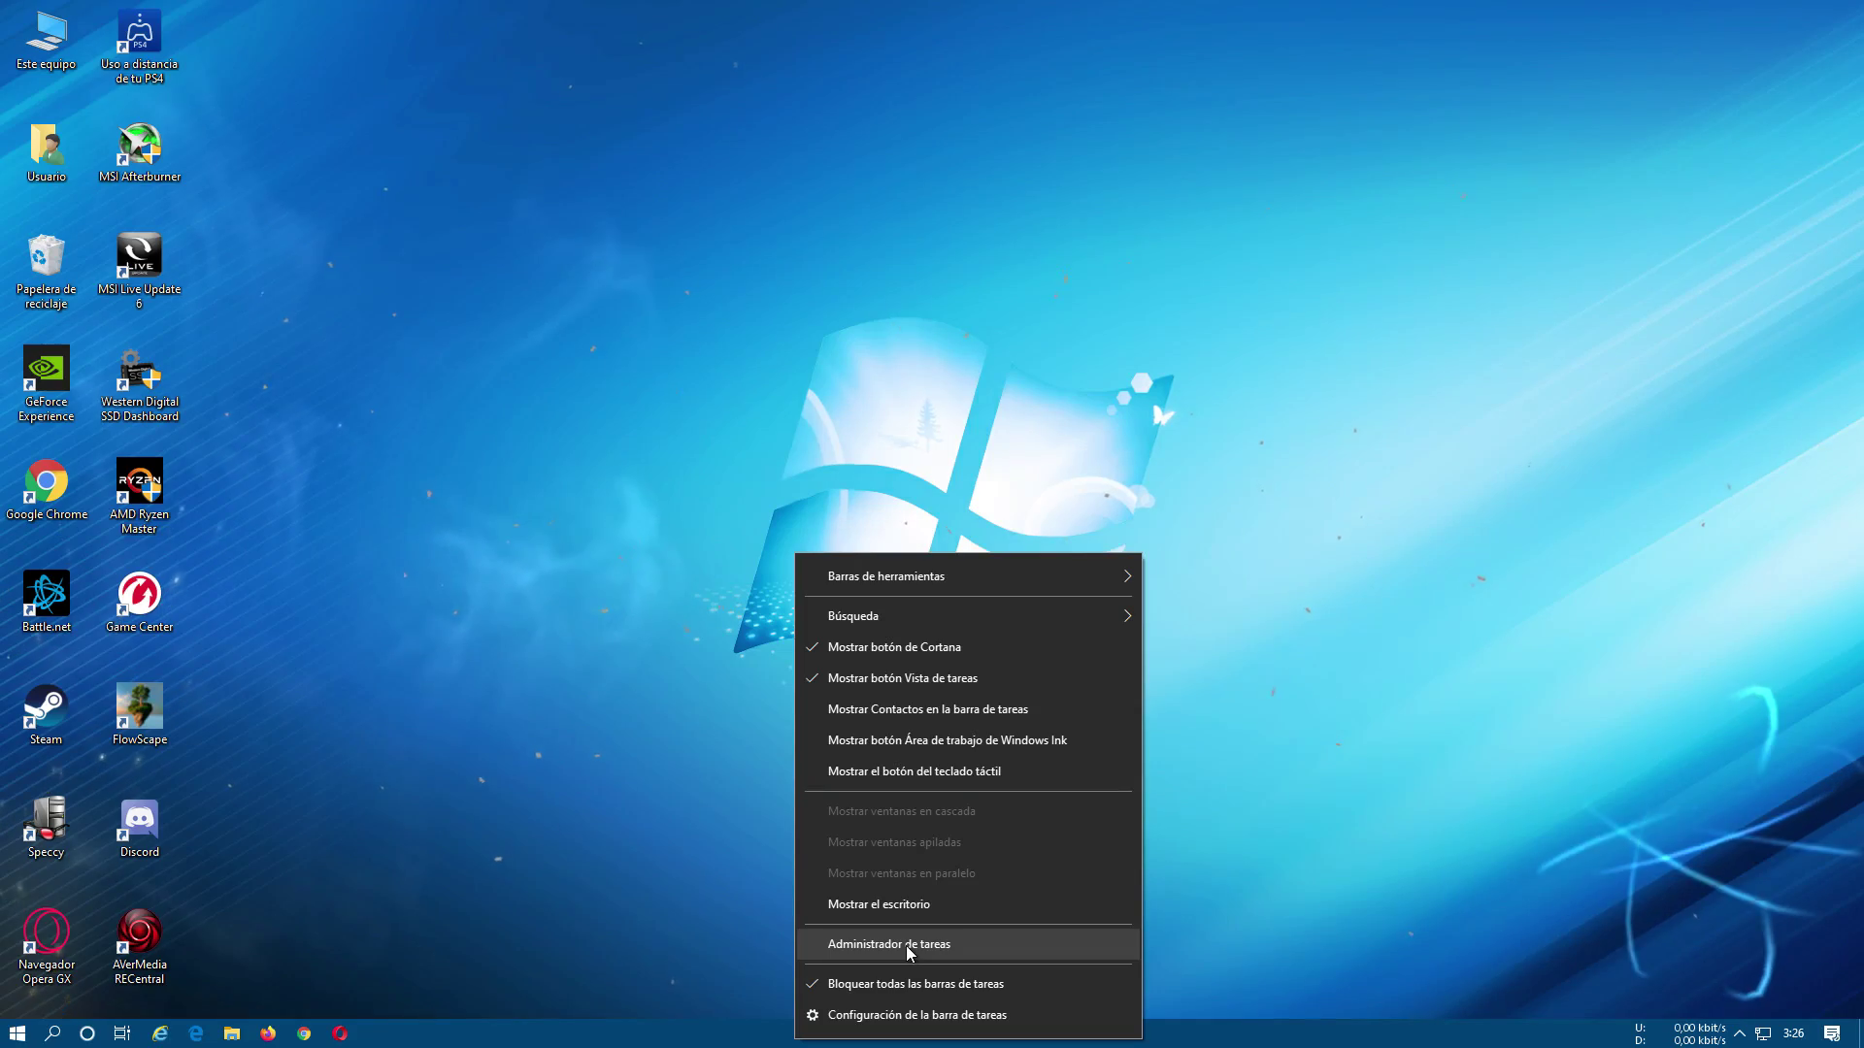
left_click(908, 945)
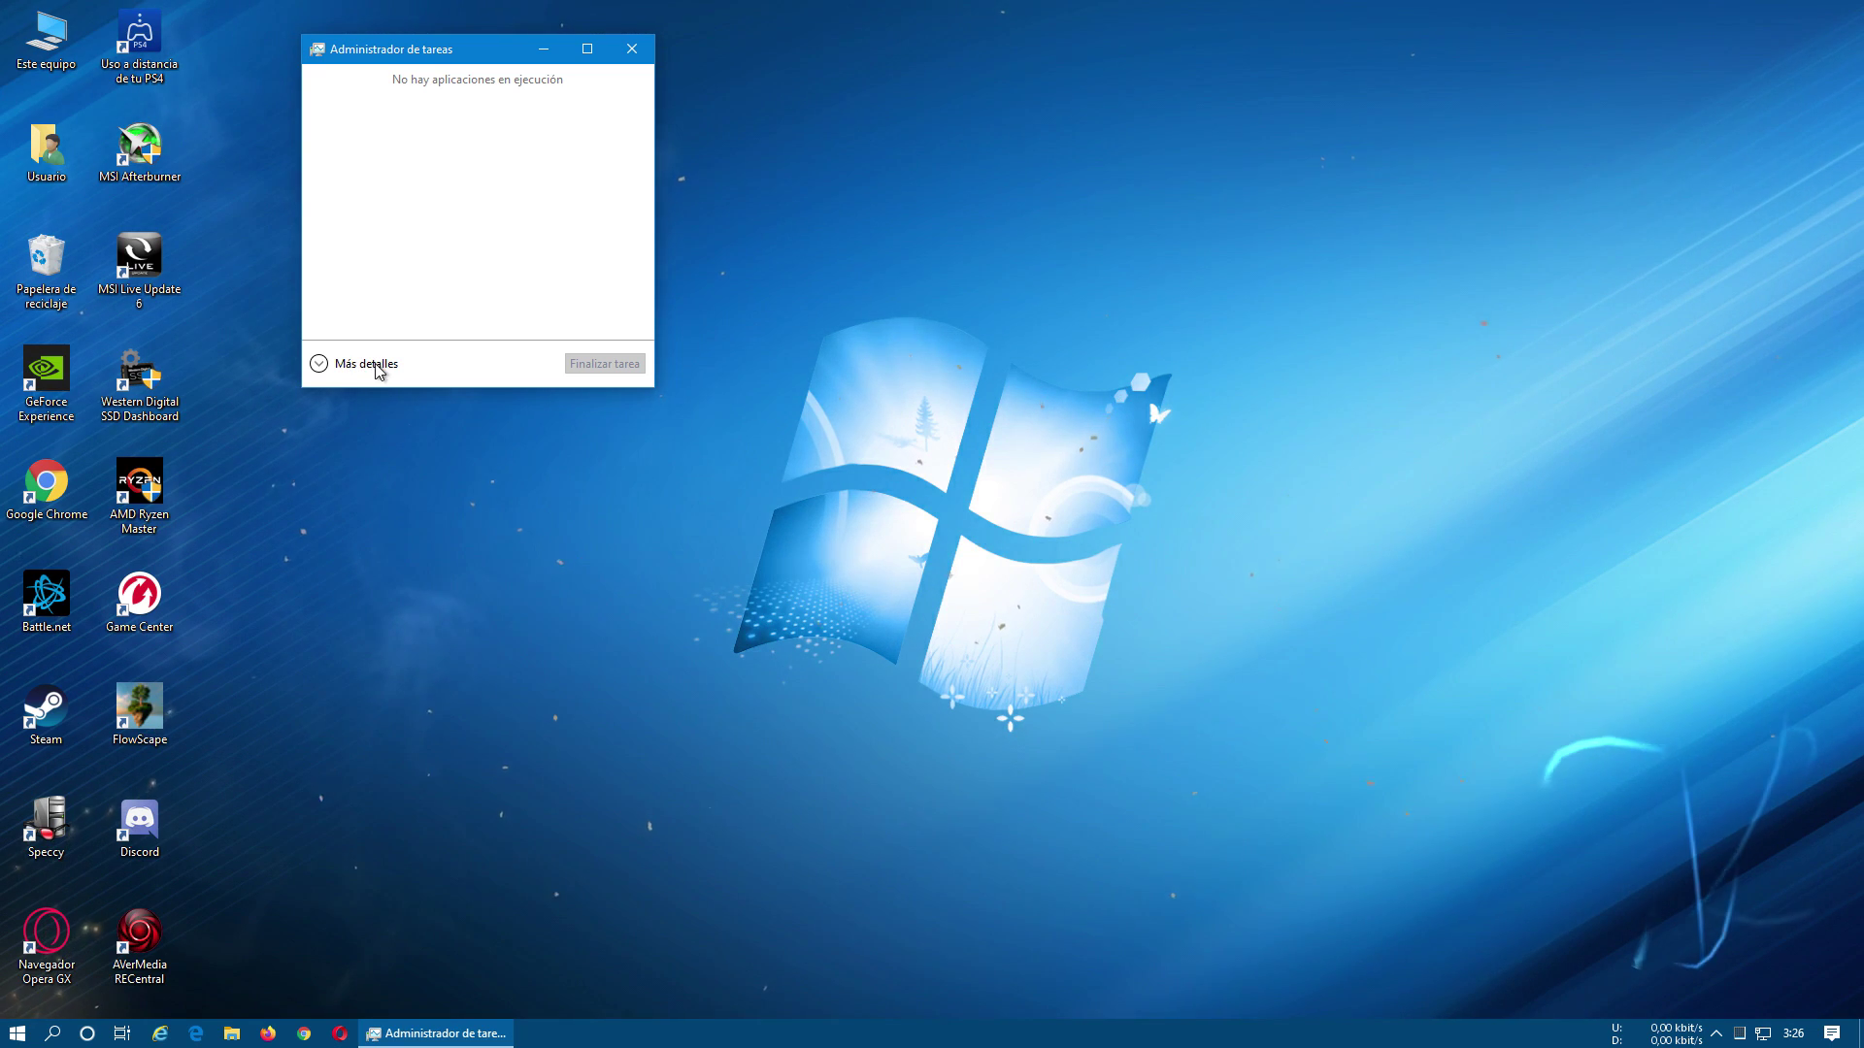
left_click(366, 365)
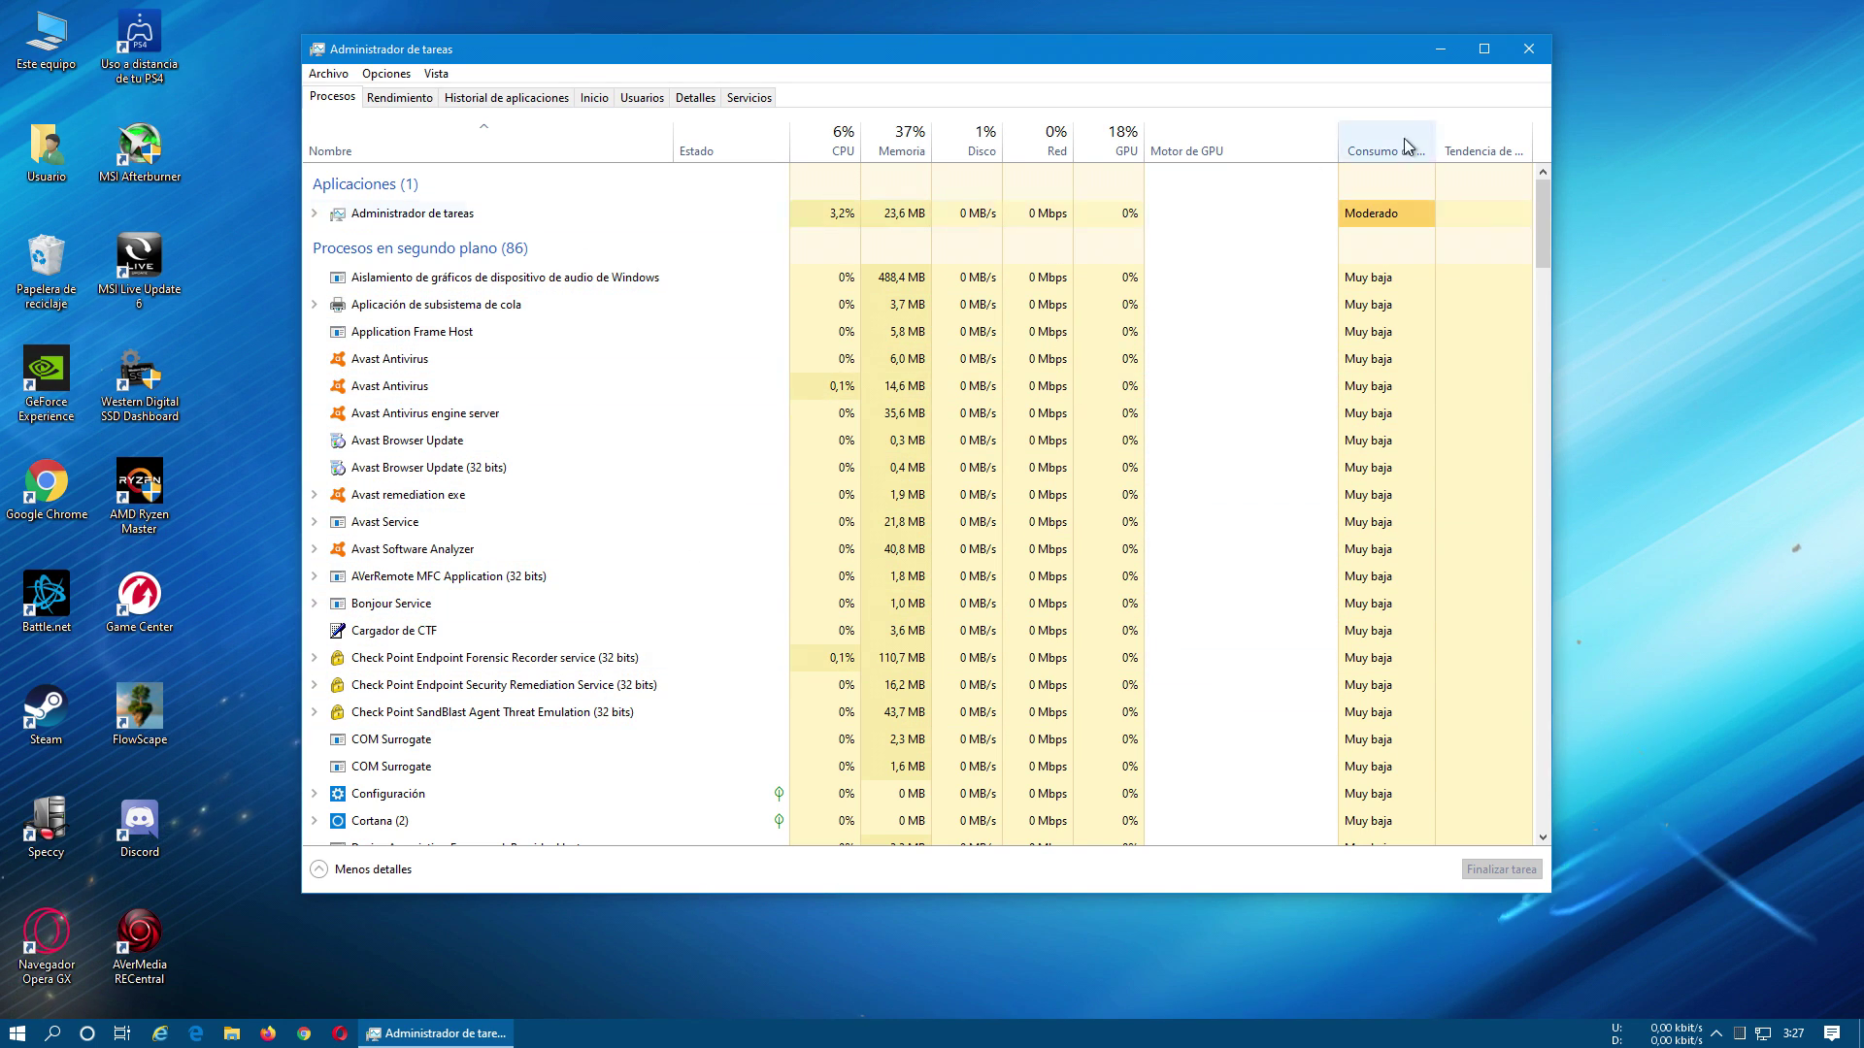
left_click(1529, 50)
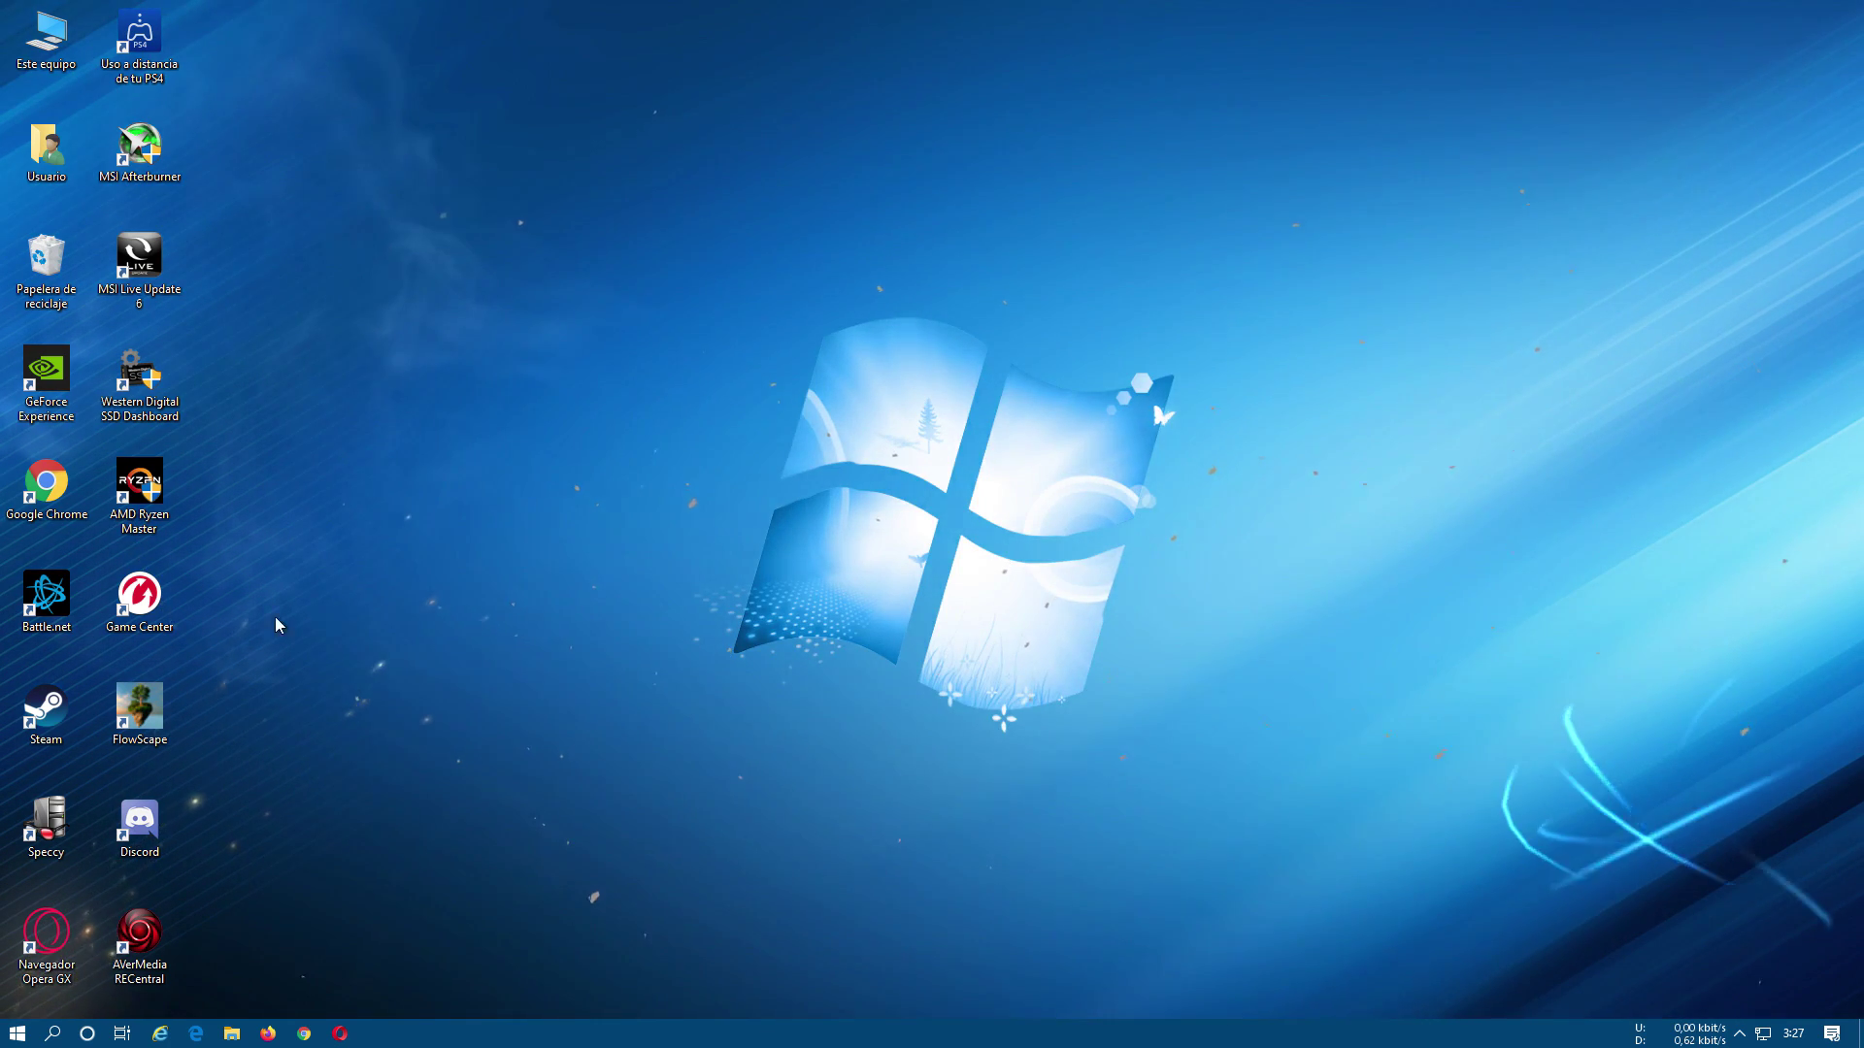
- Search Windows for "Administrador de tareas", open it, and display the list of startup programs
left_click(55, 1029)
type("Administrador de tareas")
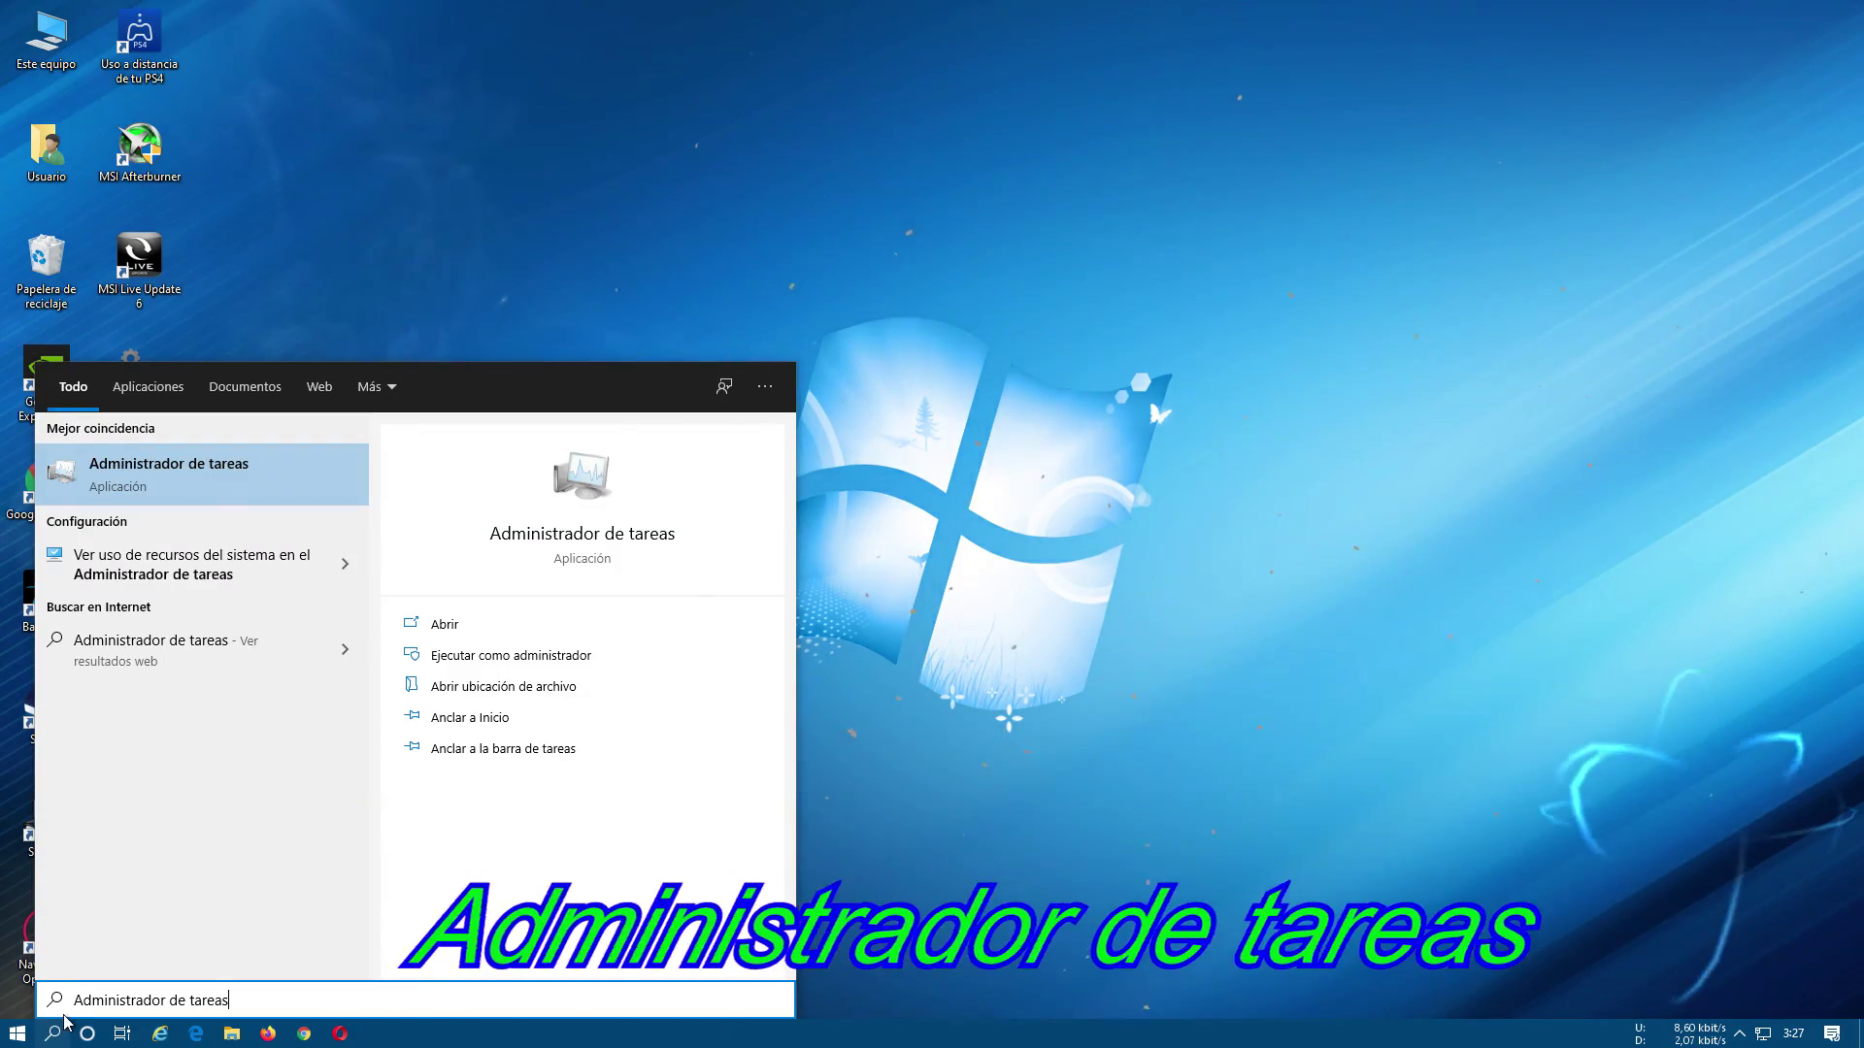
triple_click(212, 1003)
left_click(212, 1002)
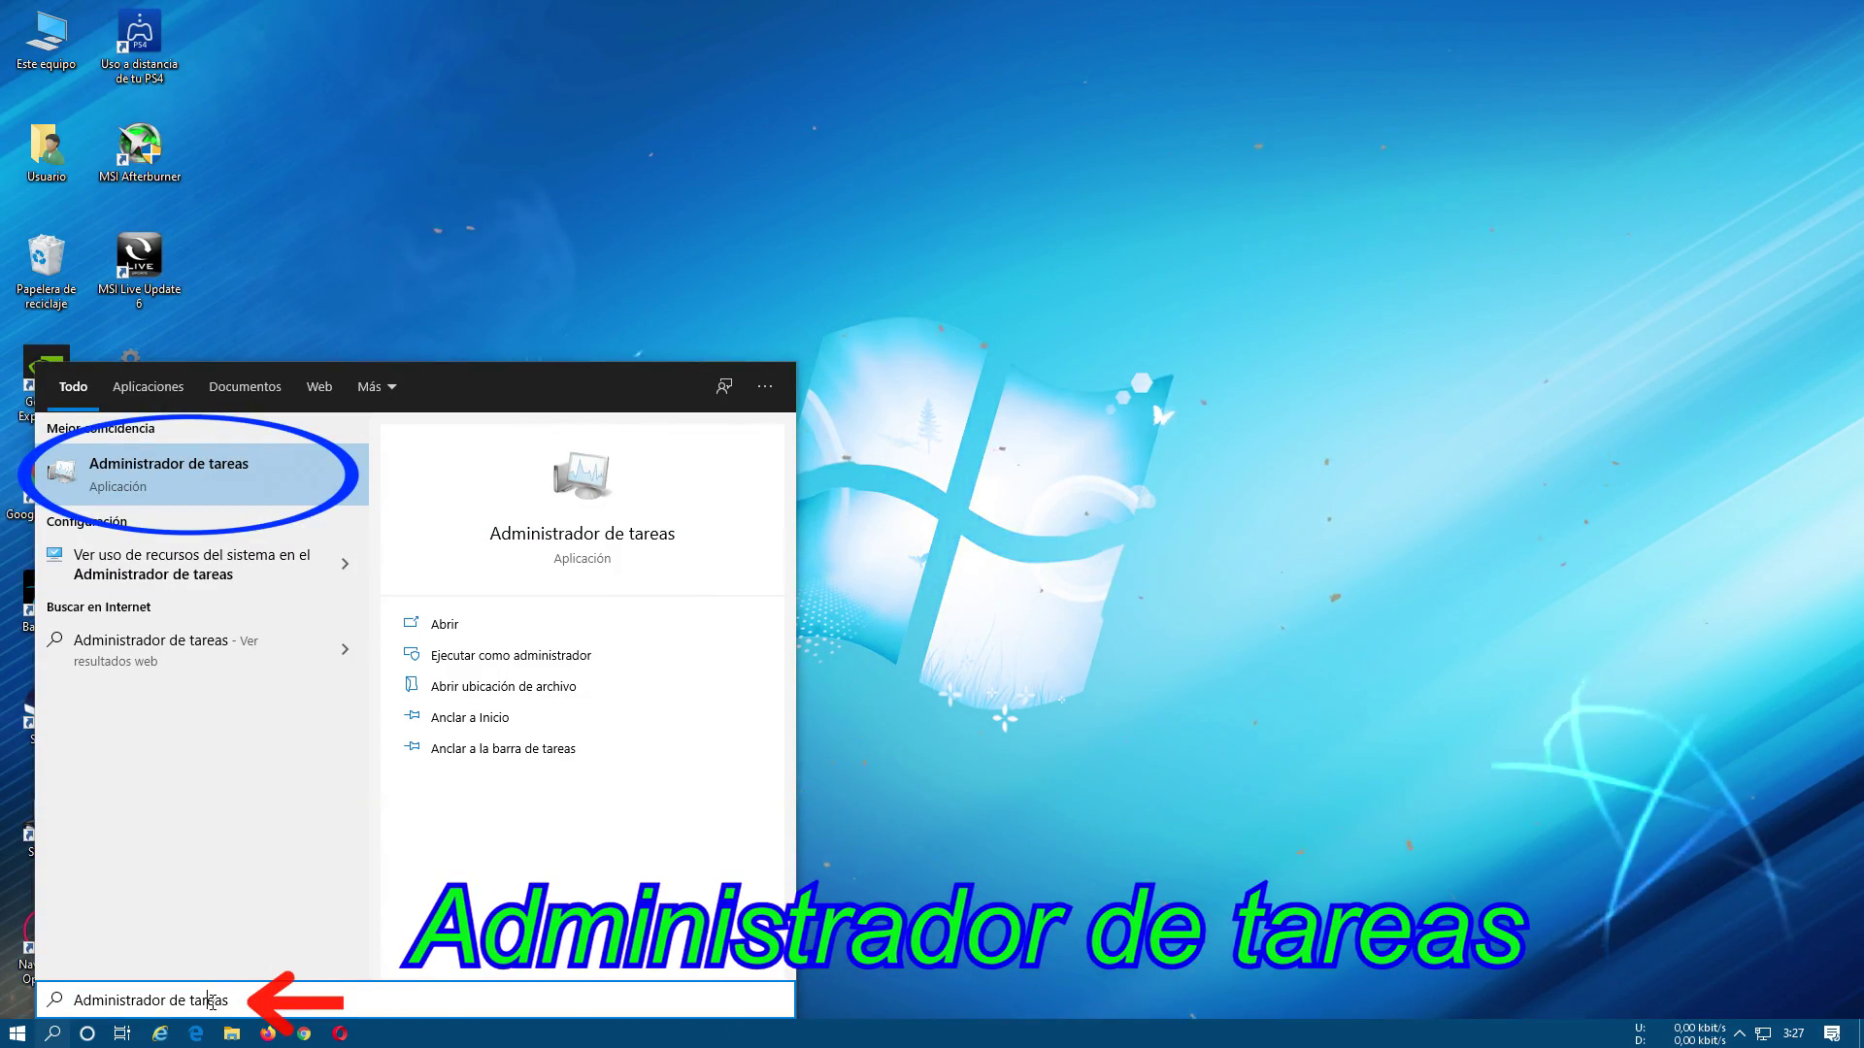
left_click(143, 482)
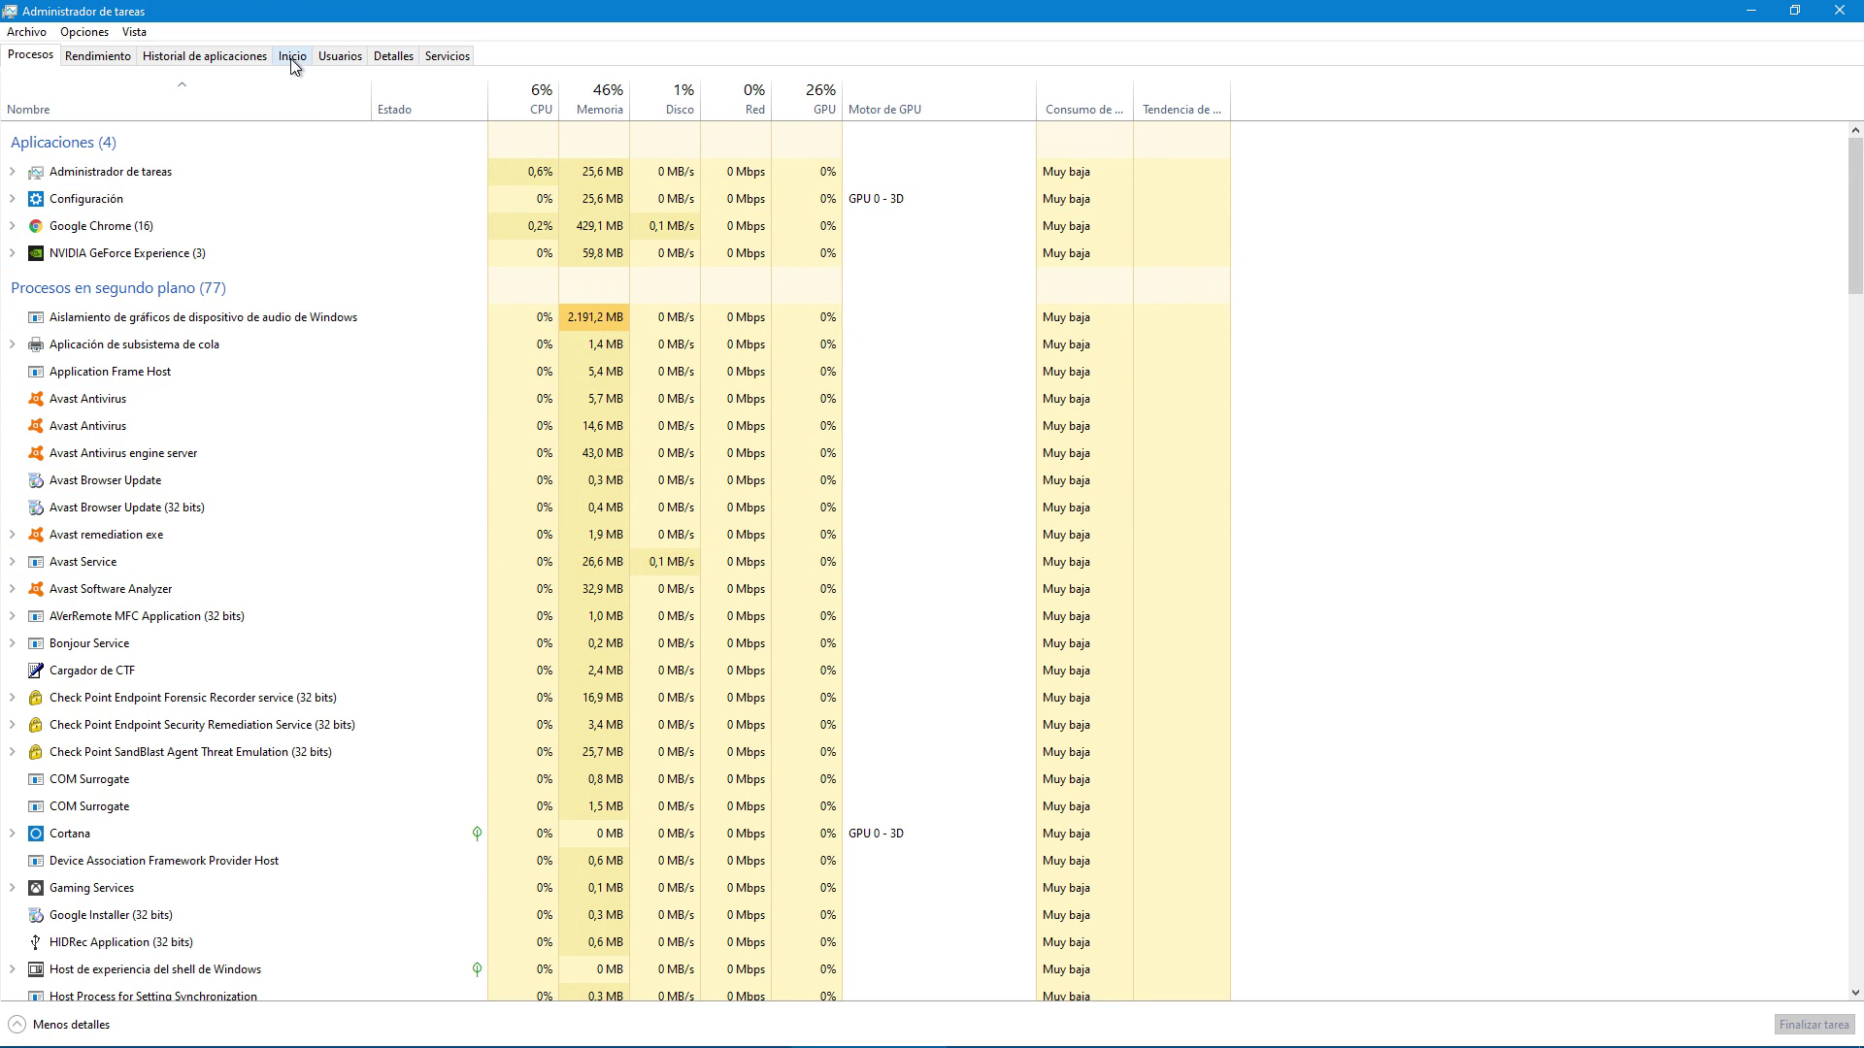
left_click(290, 58)
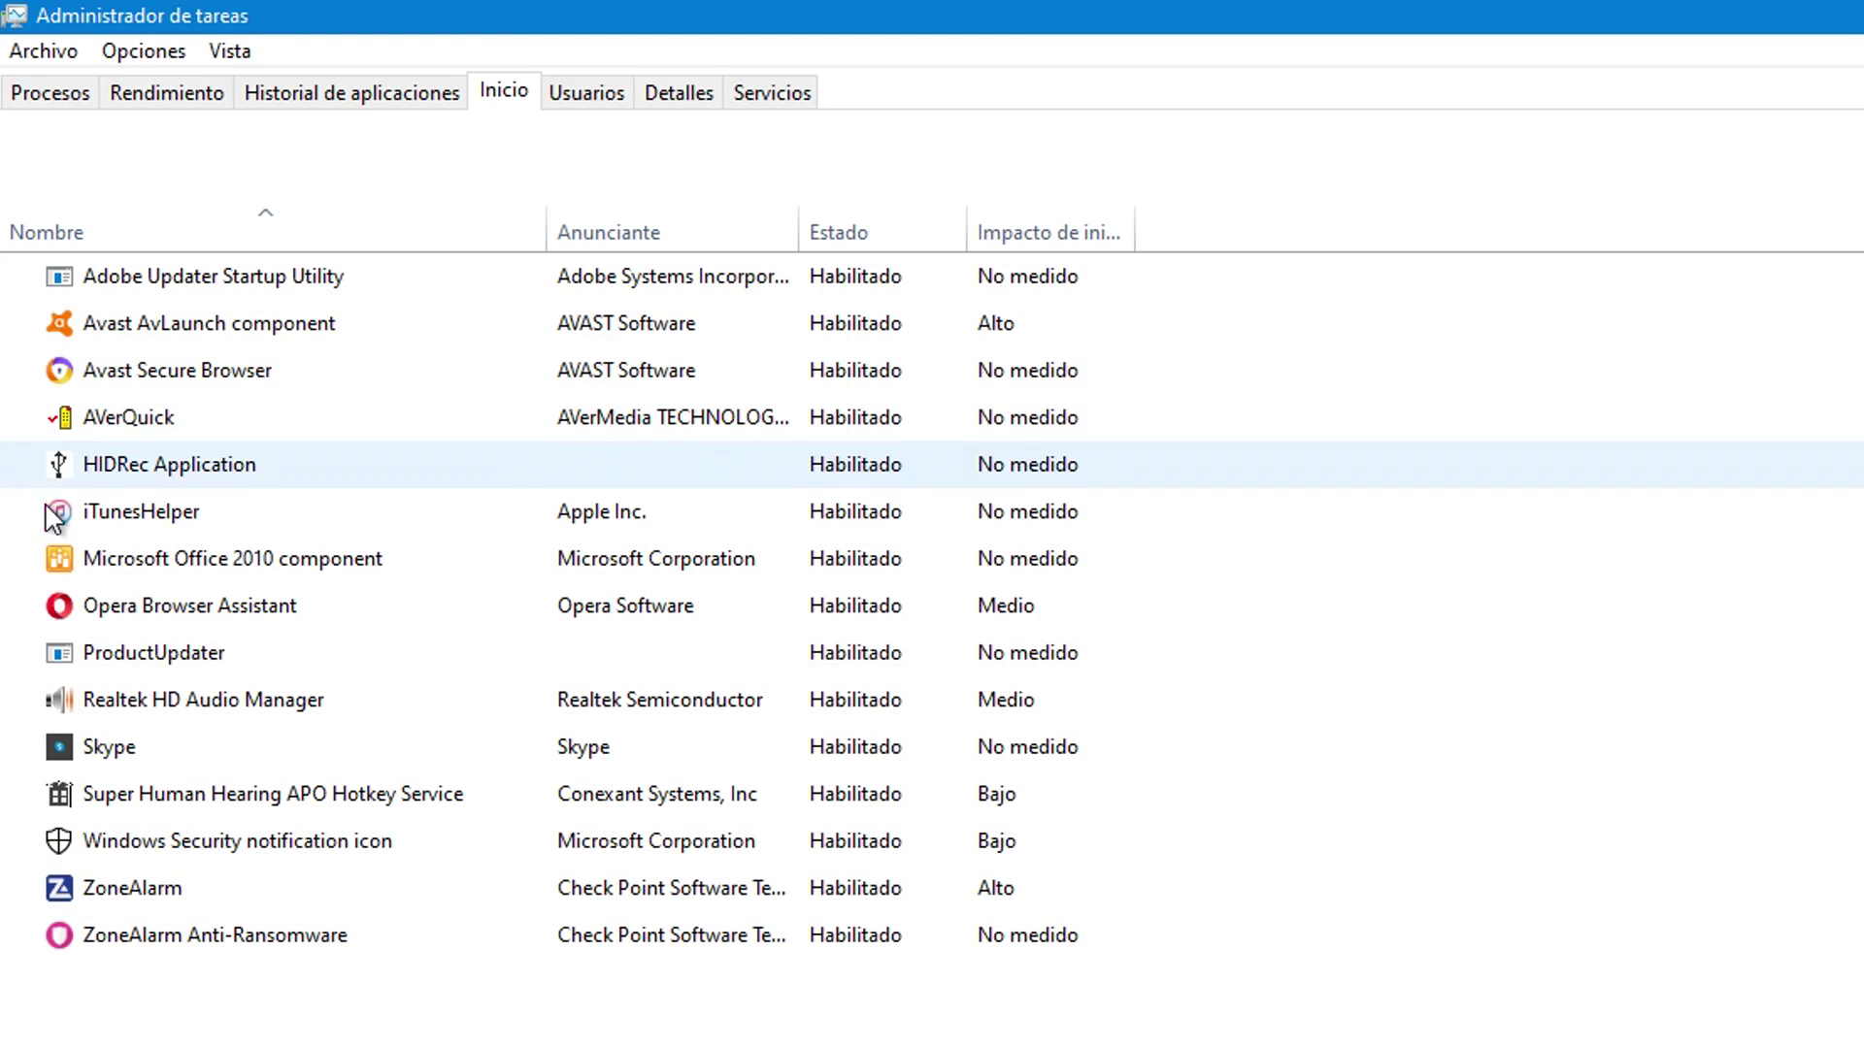
- Examine the startup programs in the list, from the Avast component to ZoneAlarm Anti-Ransomware, with their status and startup impact
left_click(152, 338)
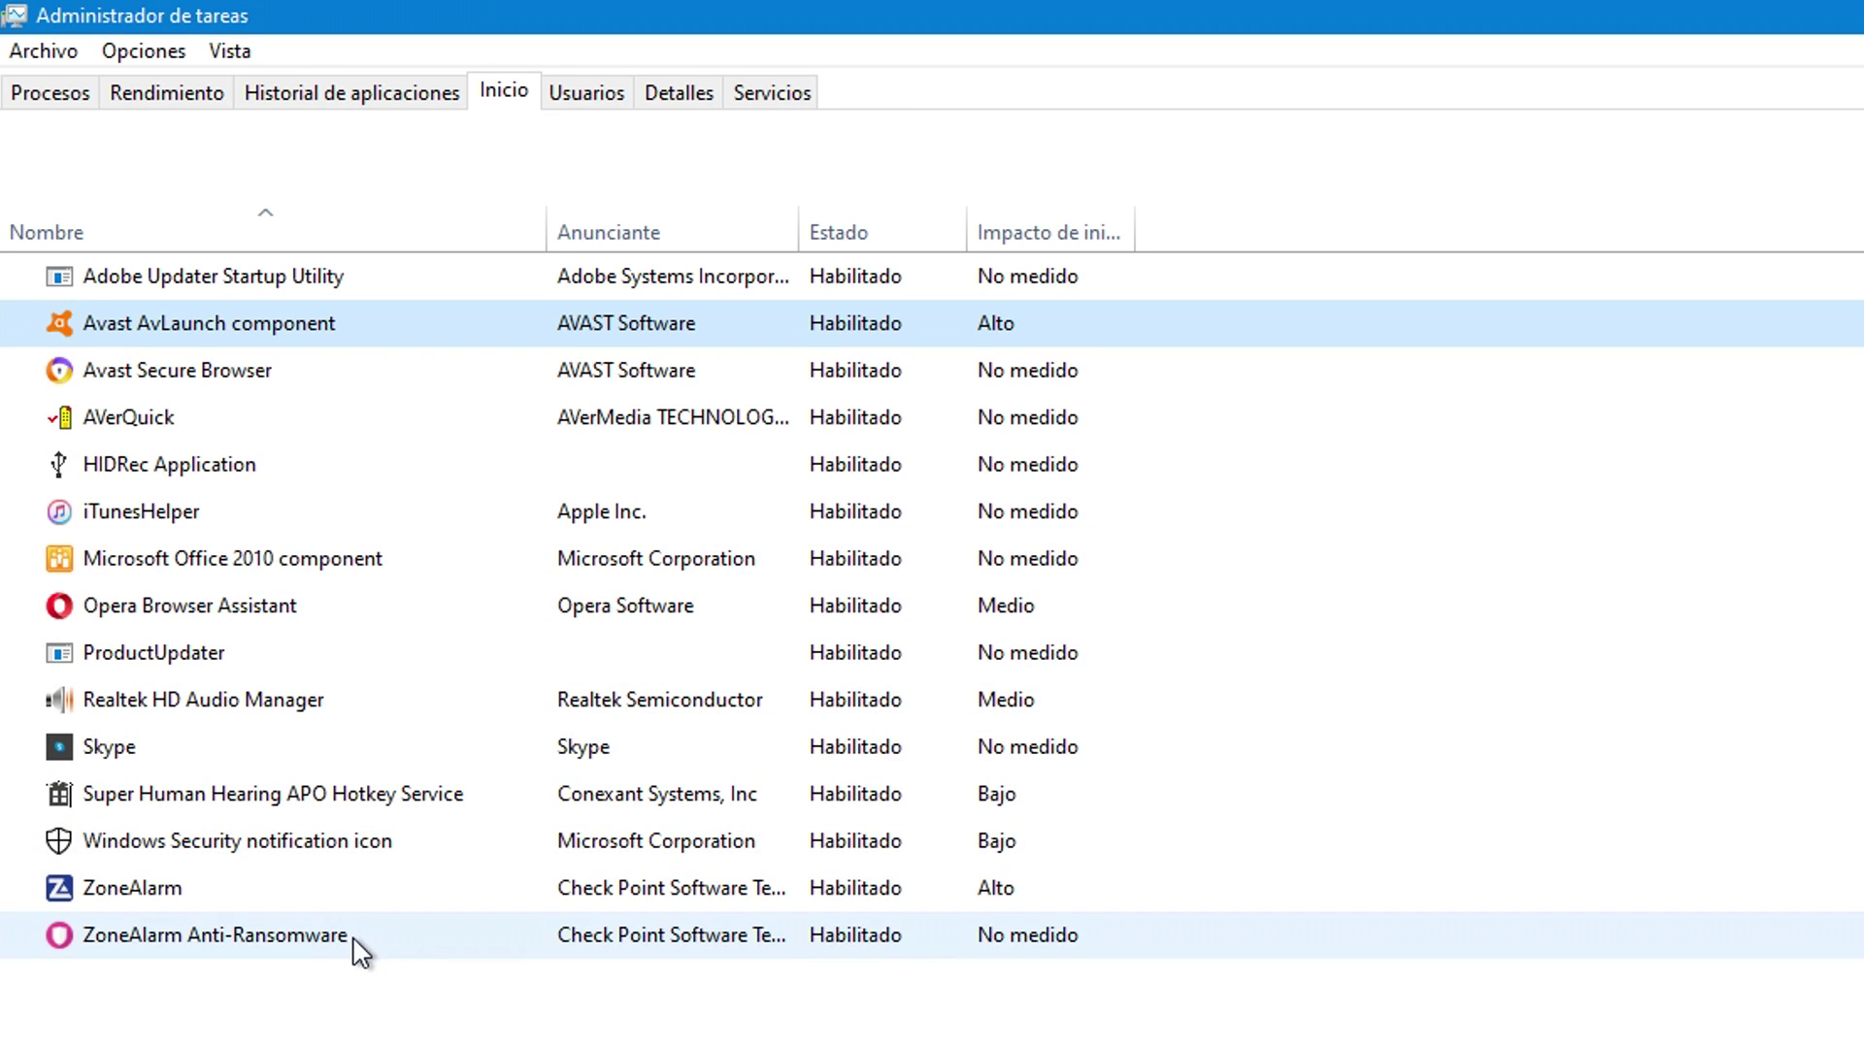
left_click(274, 951)
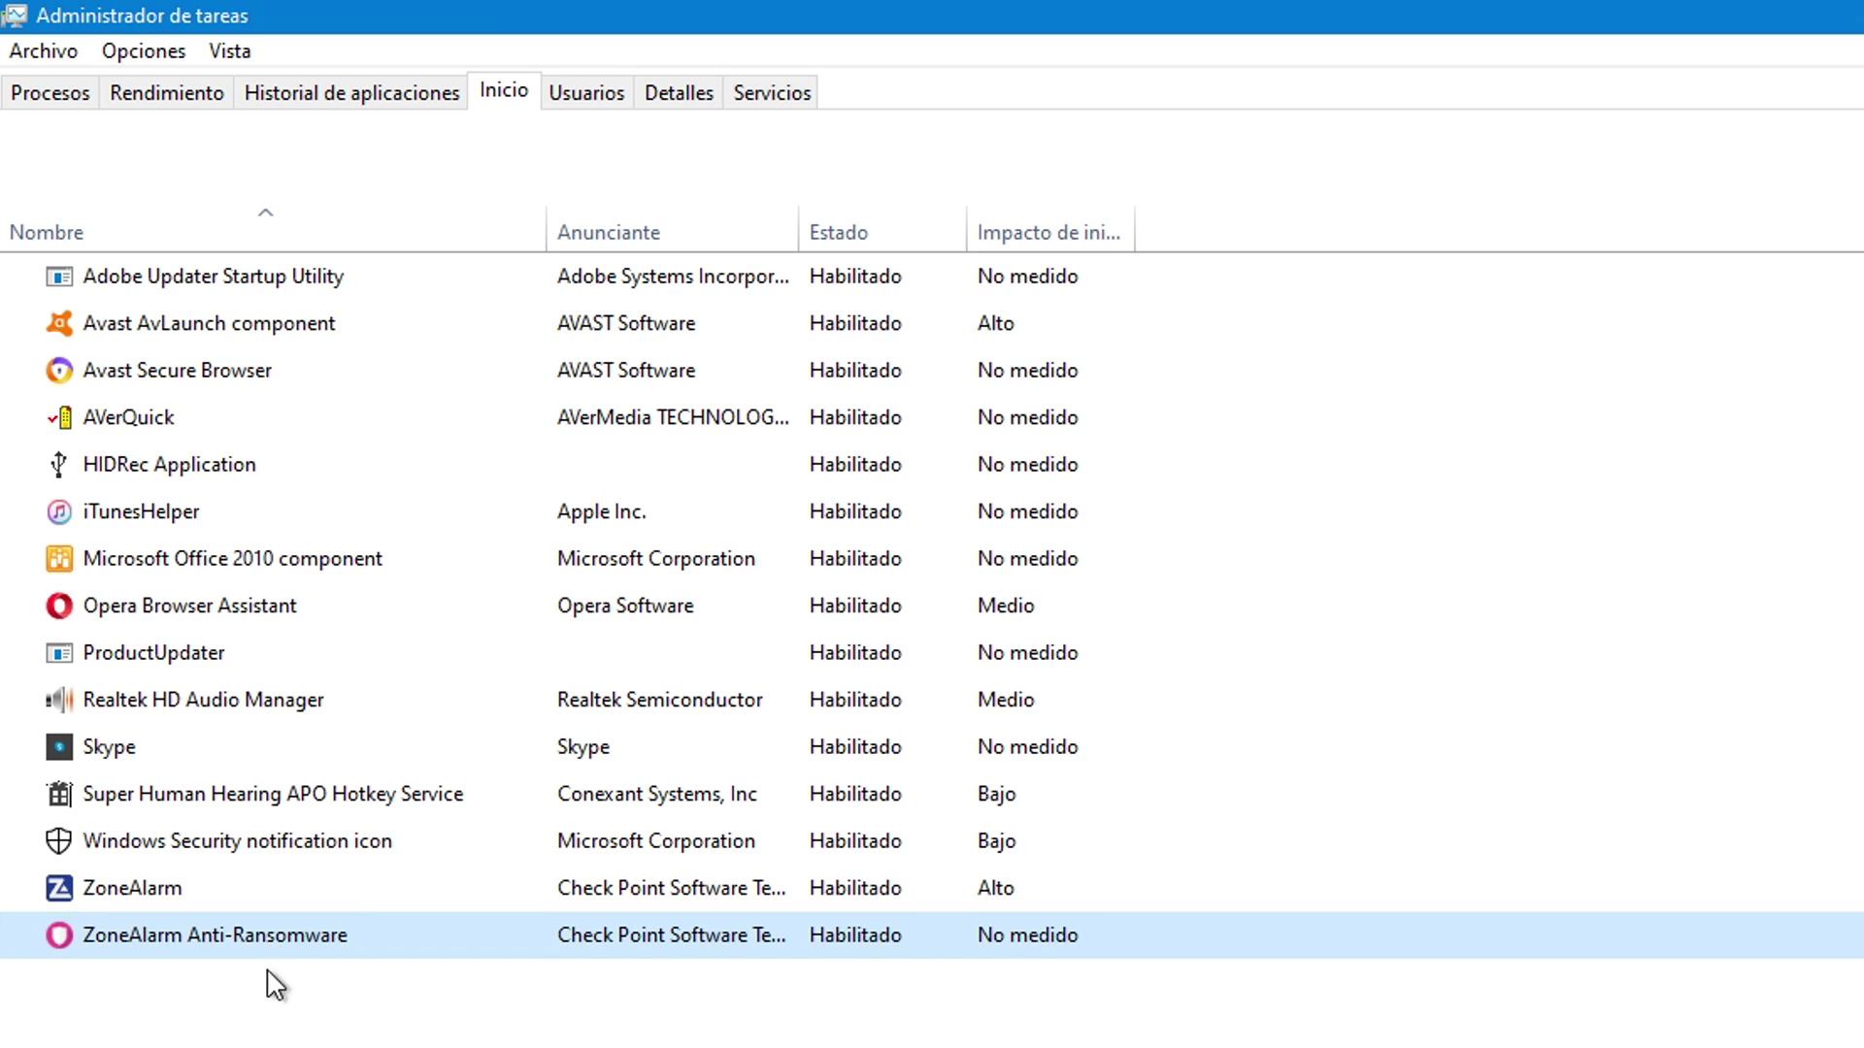
left_click(249, 323)
left_click(229, 419)
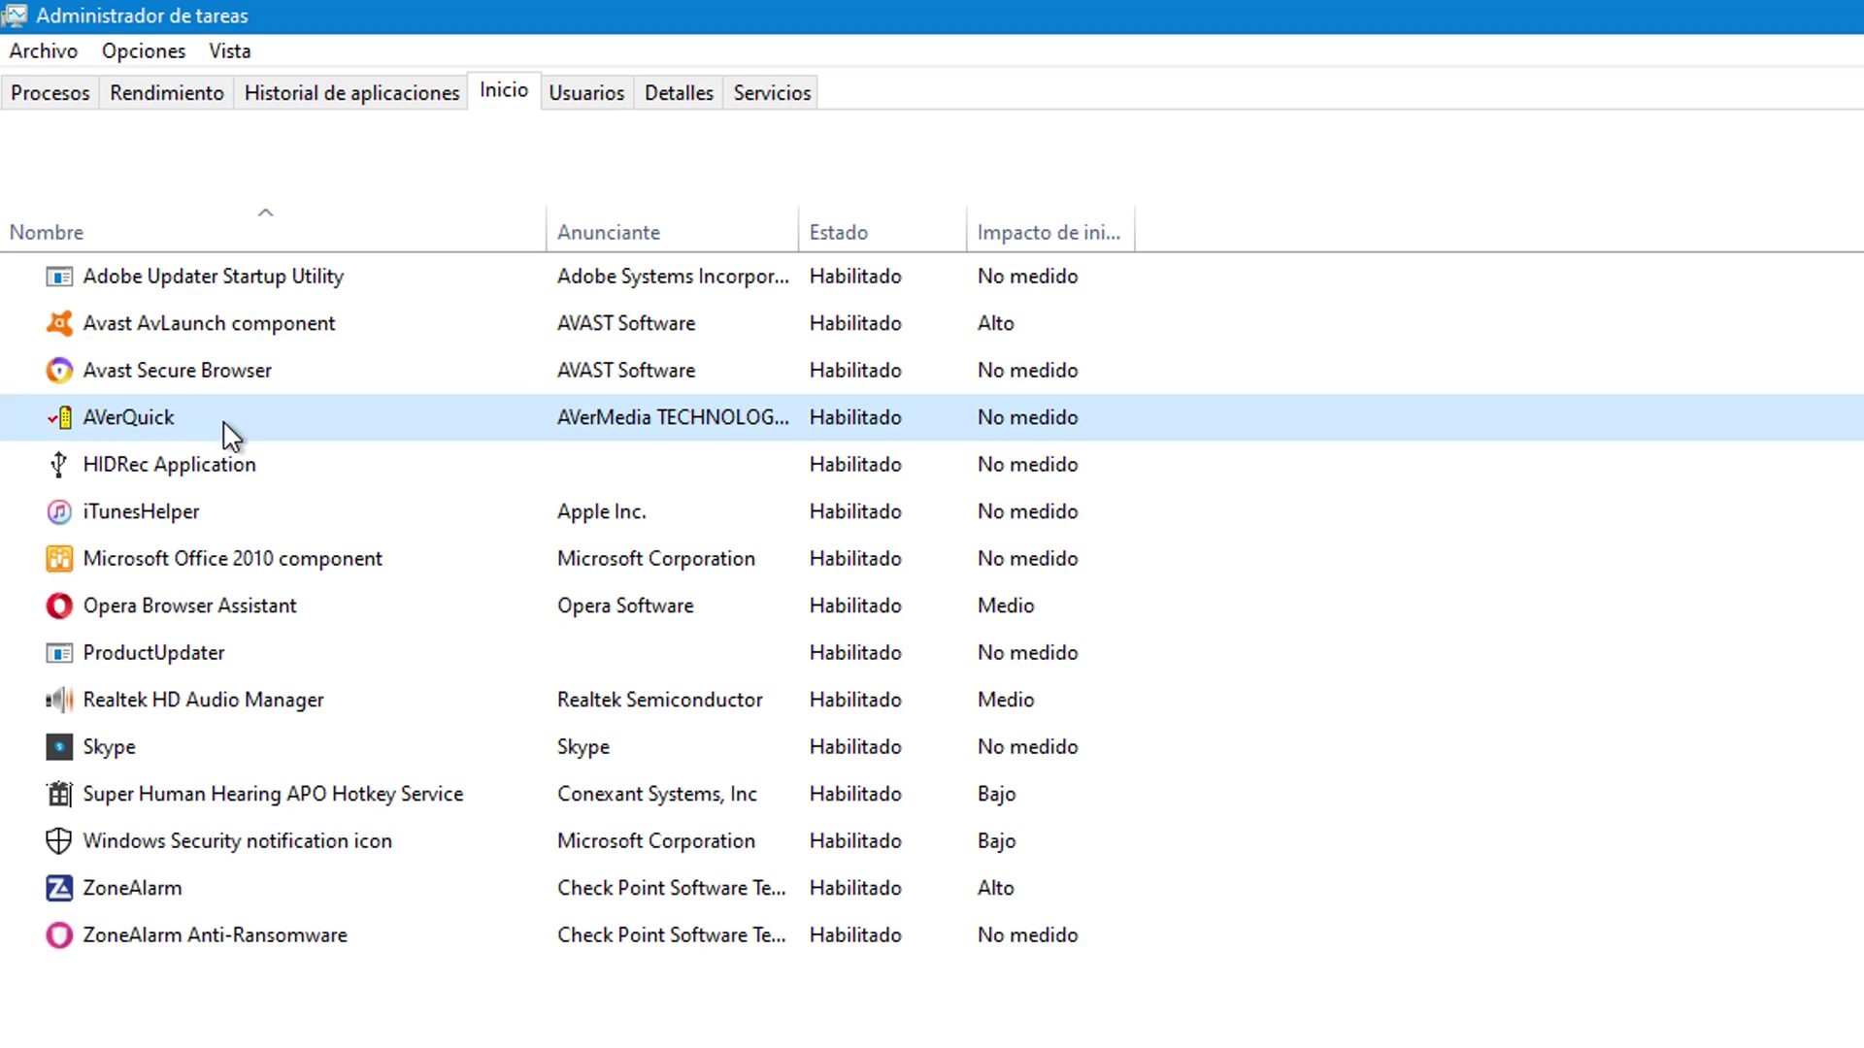
left_click(205, 464)
left_click(173, 517)
left_click(172, 563)
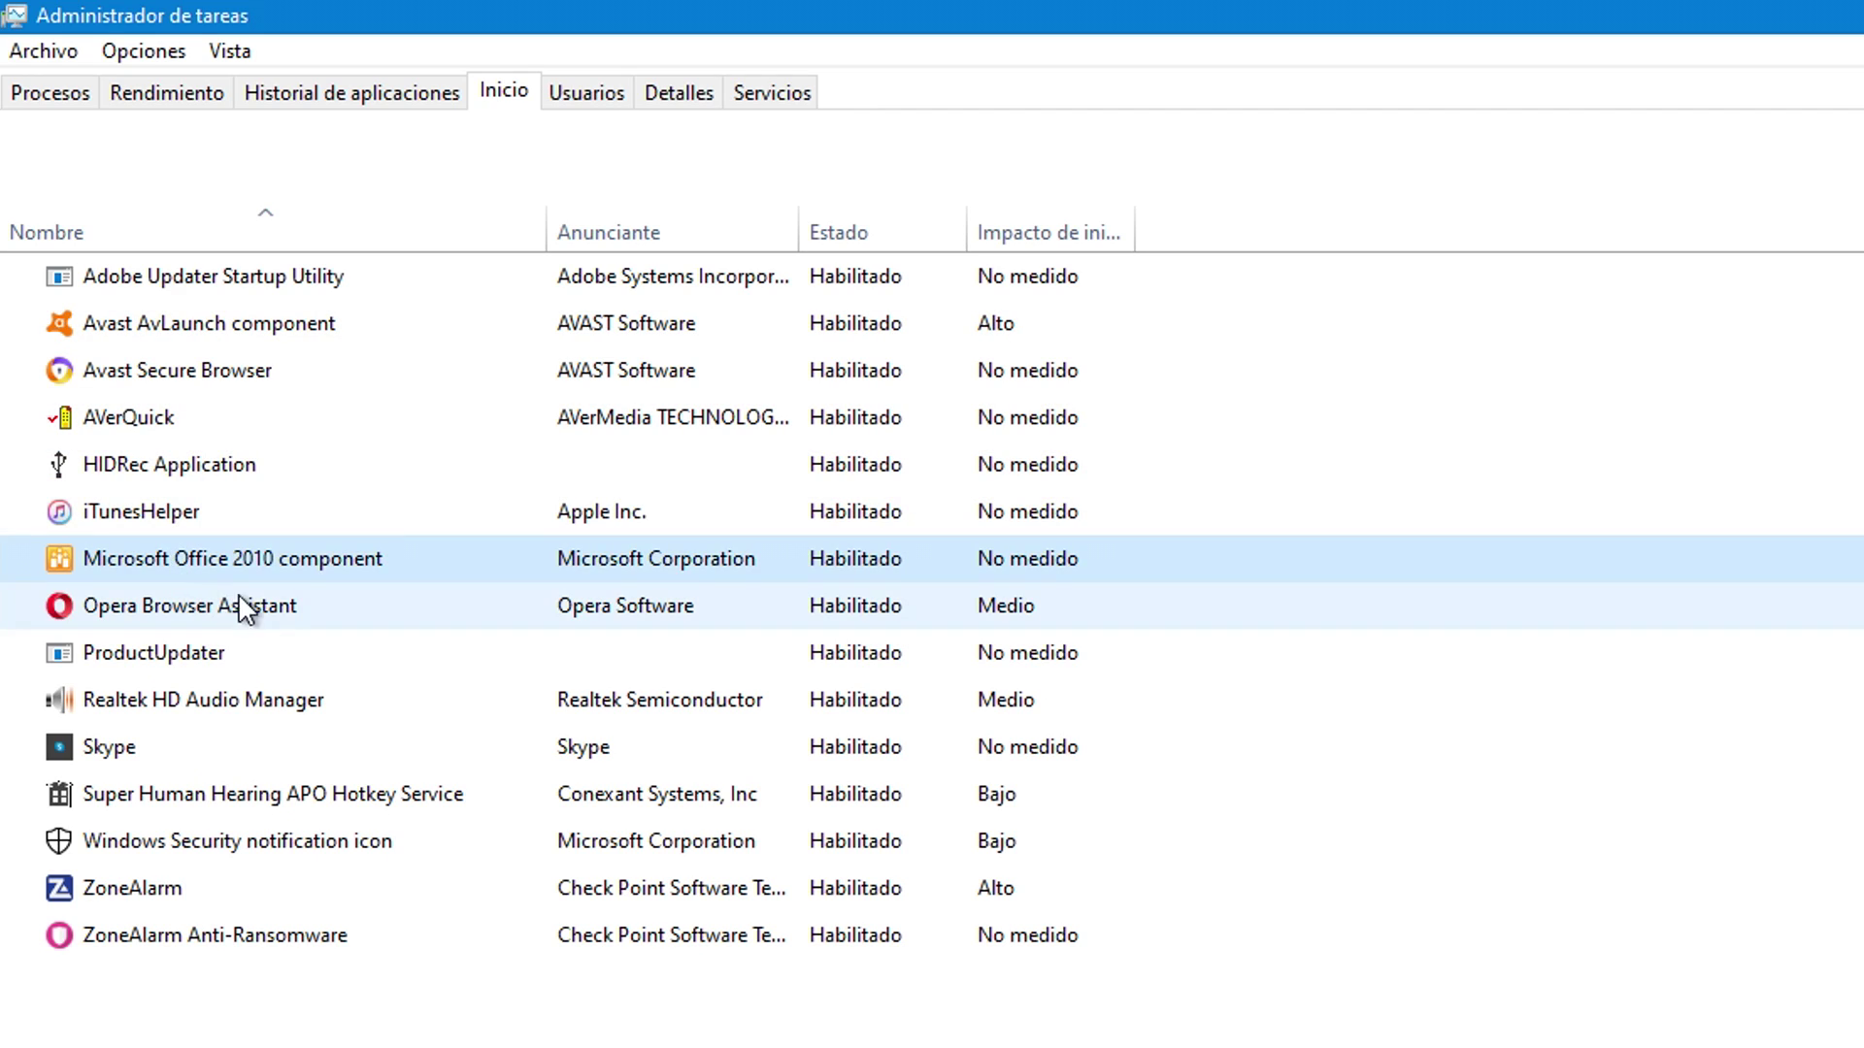
left_click(229, 668)
left_click(235, 713)
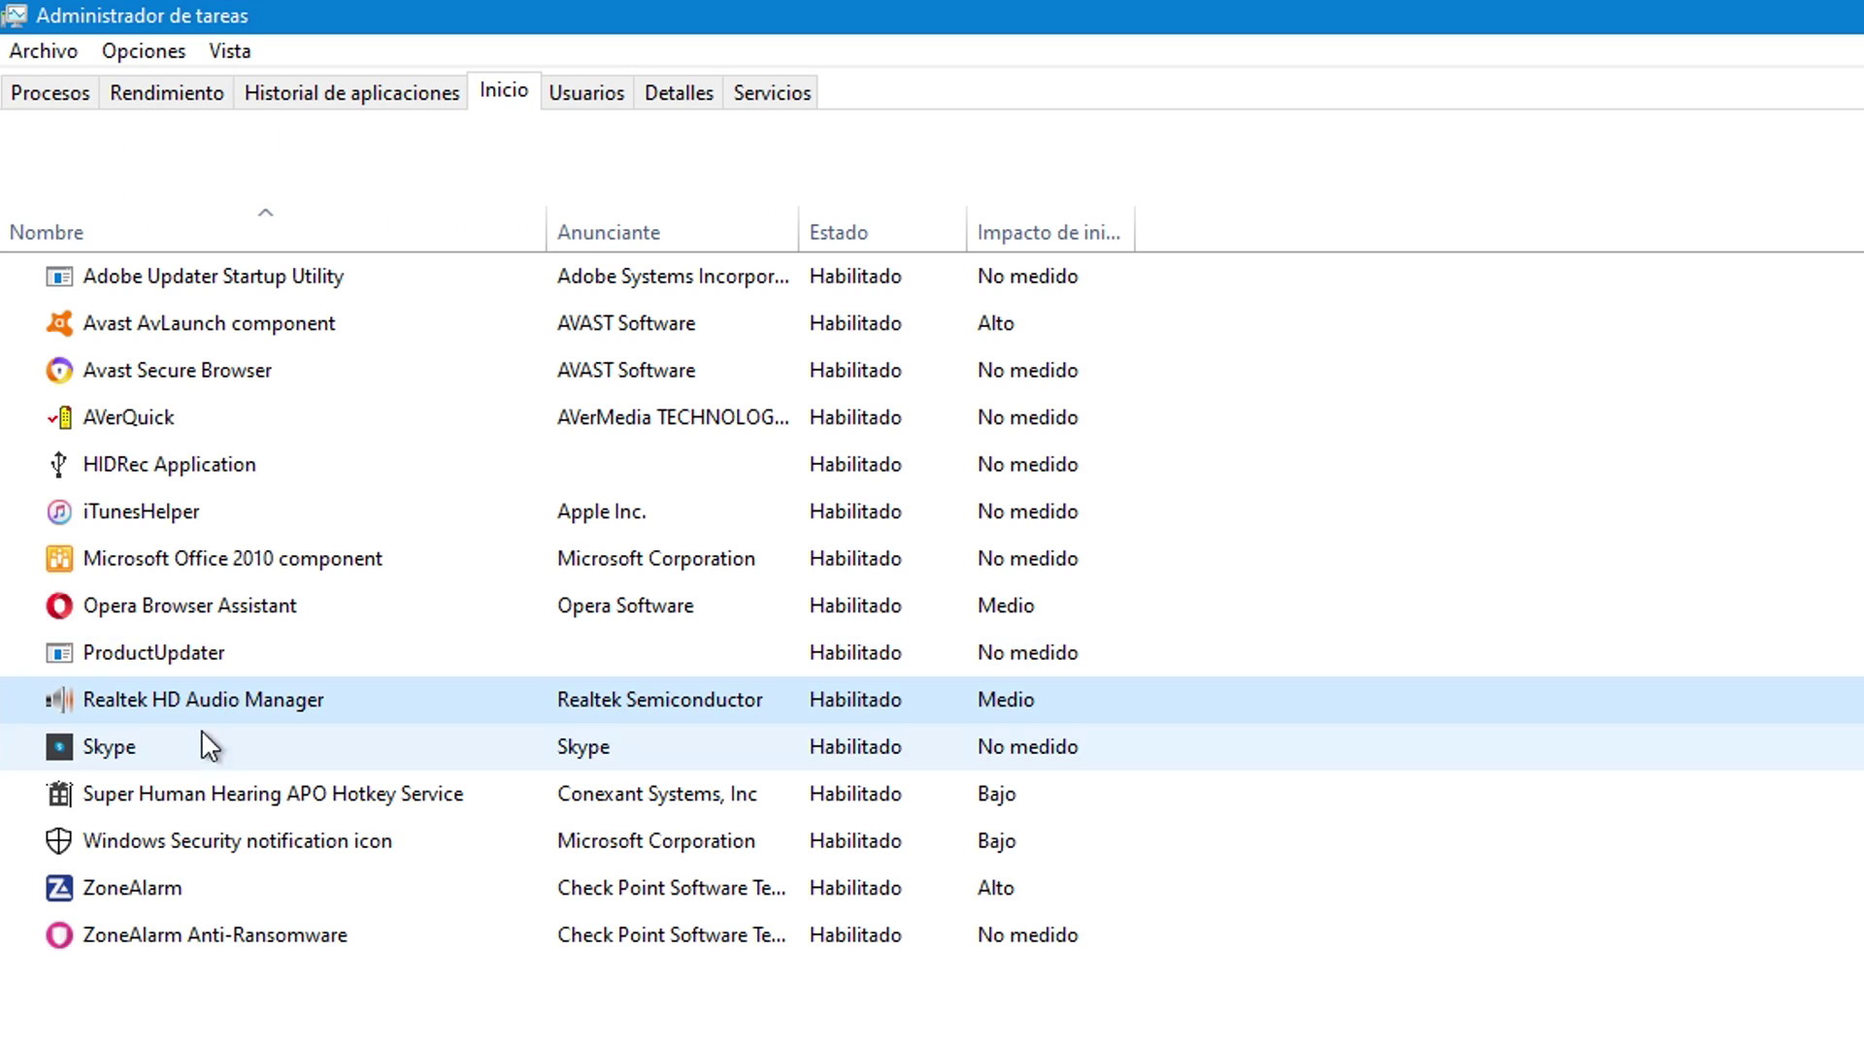
left_click(260, 946)
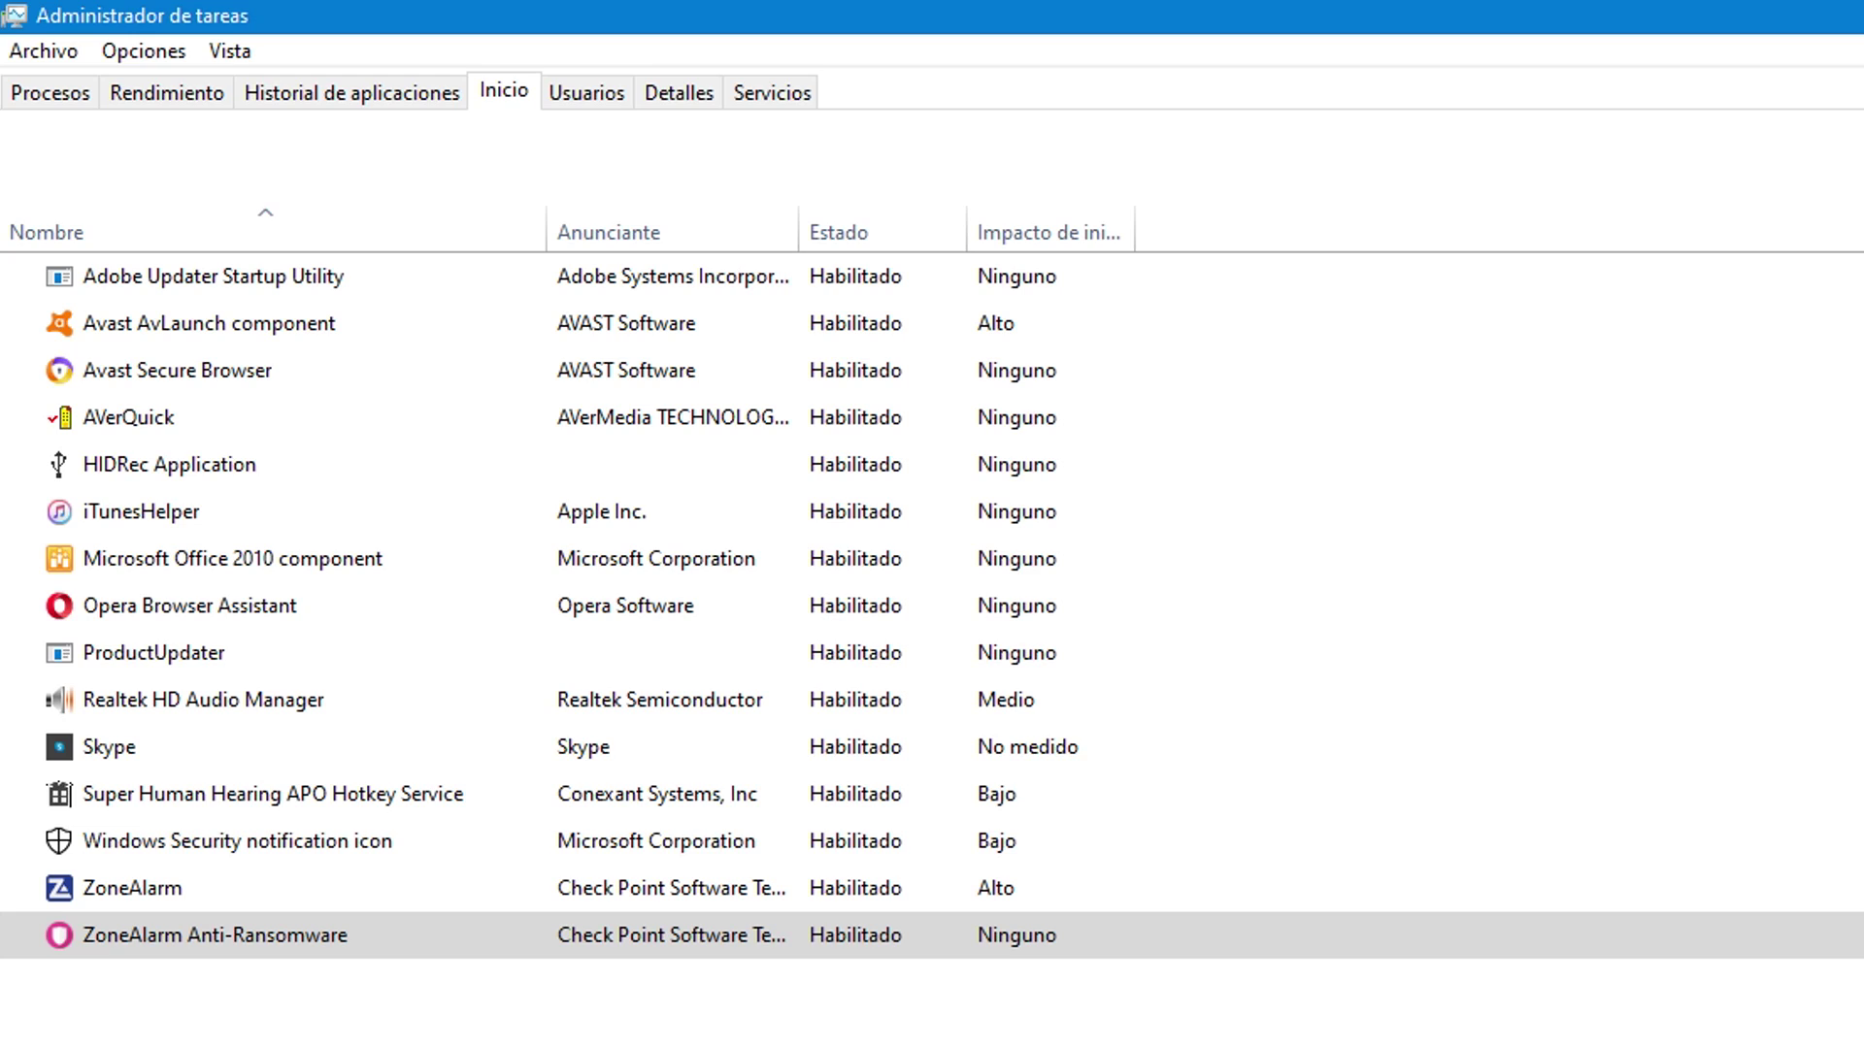
- Disable Adobe Updater Startup Utility so it does not launch at Windows startup
left_click(254, 284)
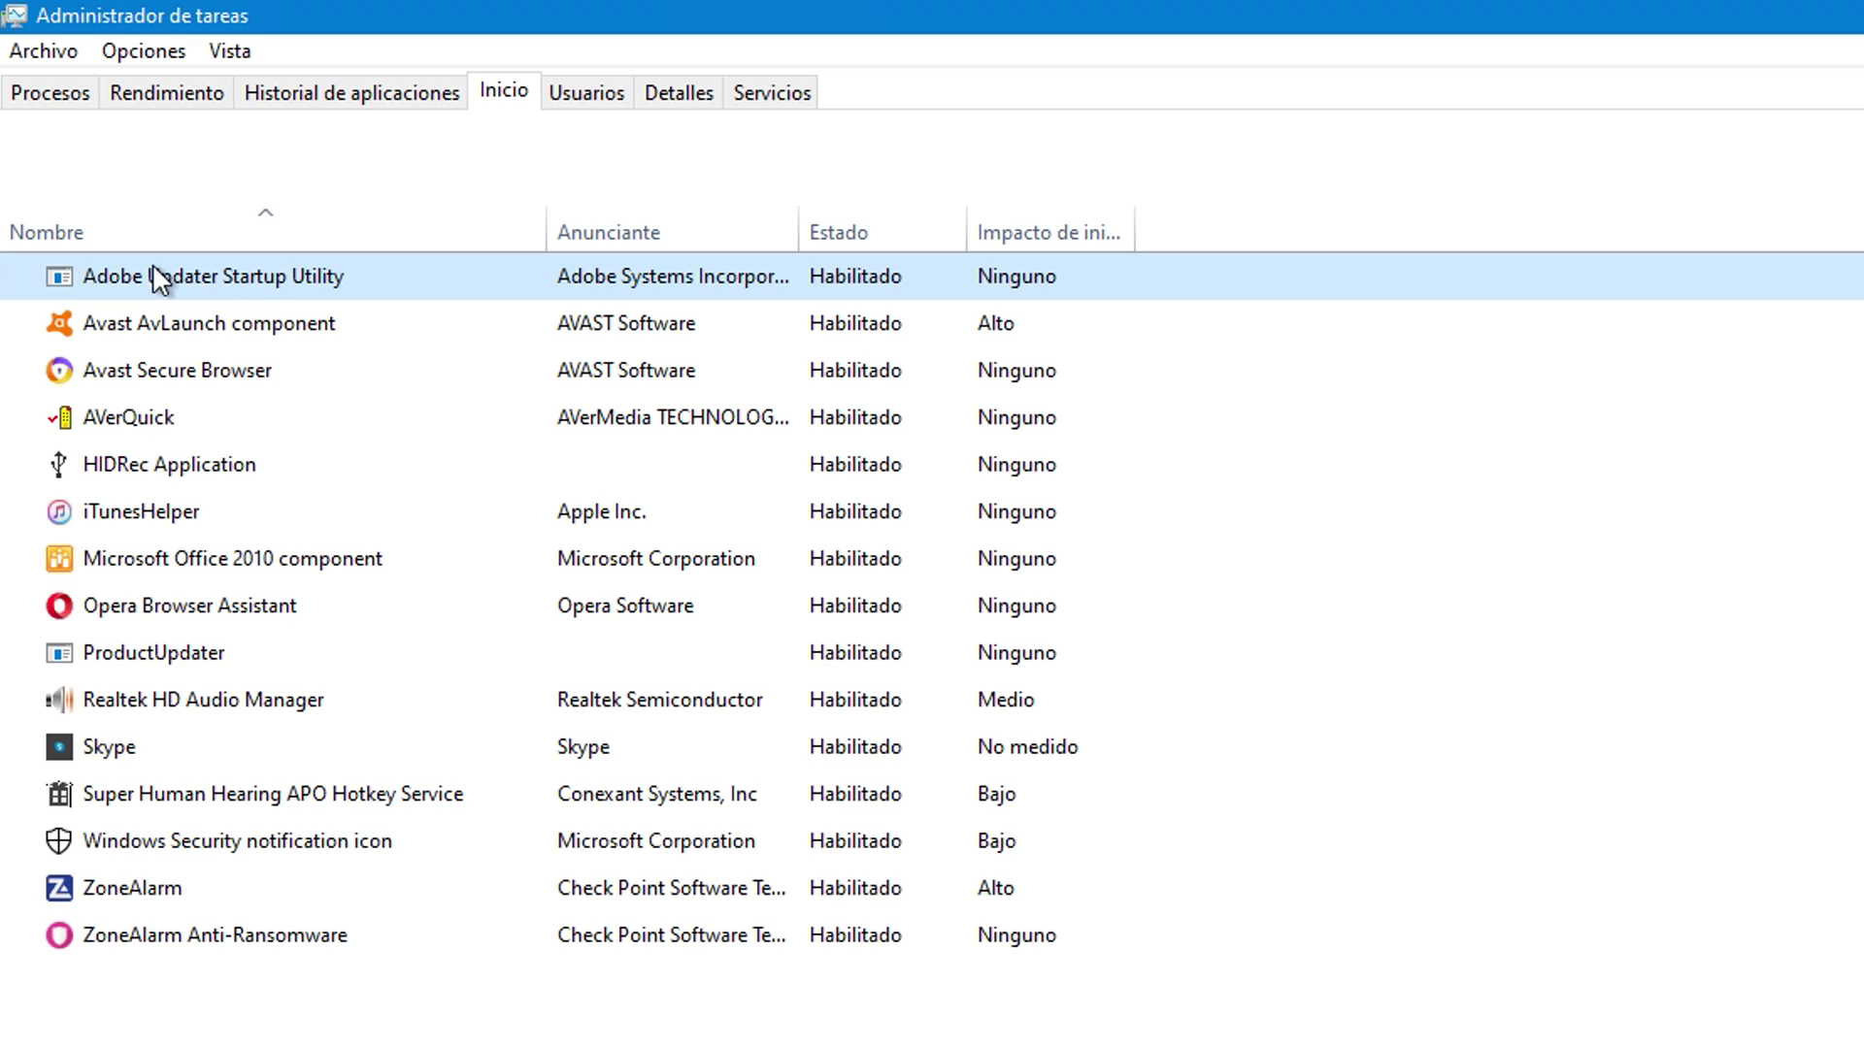
right_click(300, 289)
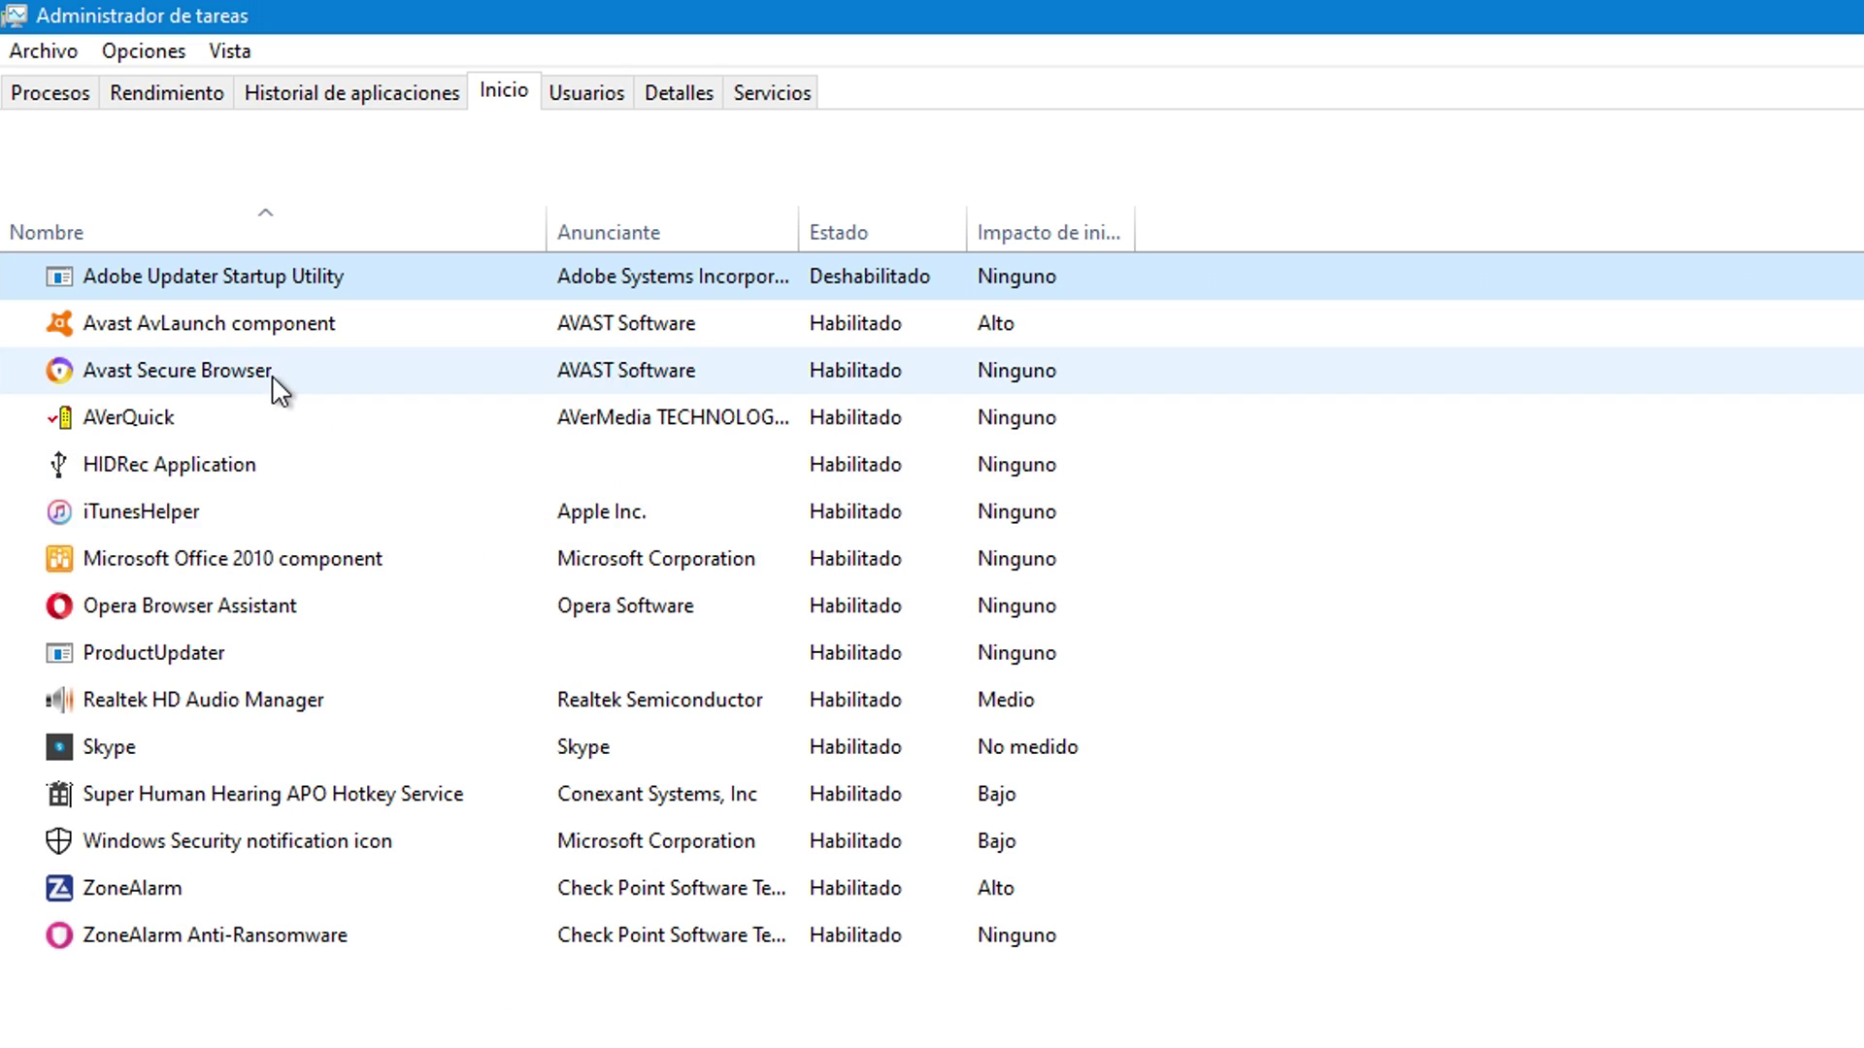
- Disable Avast Secure Browser at startup, leaving the Avast AvLaunch component enabled
left_click(191, 330)
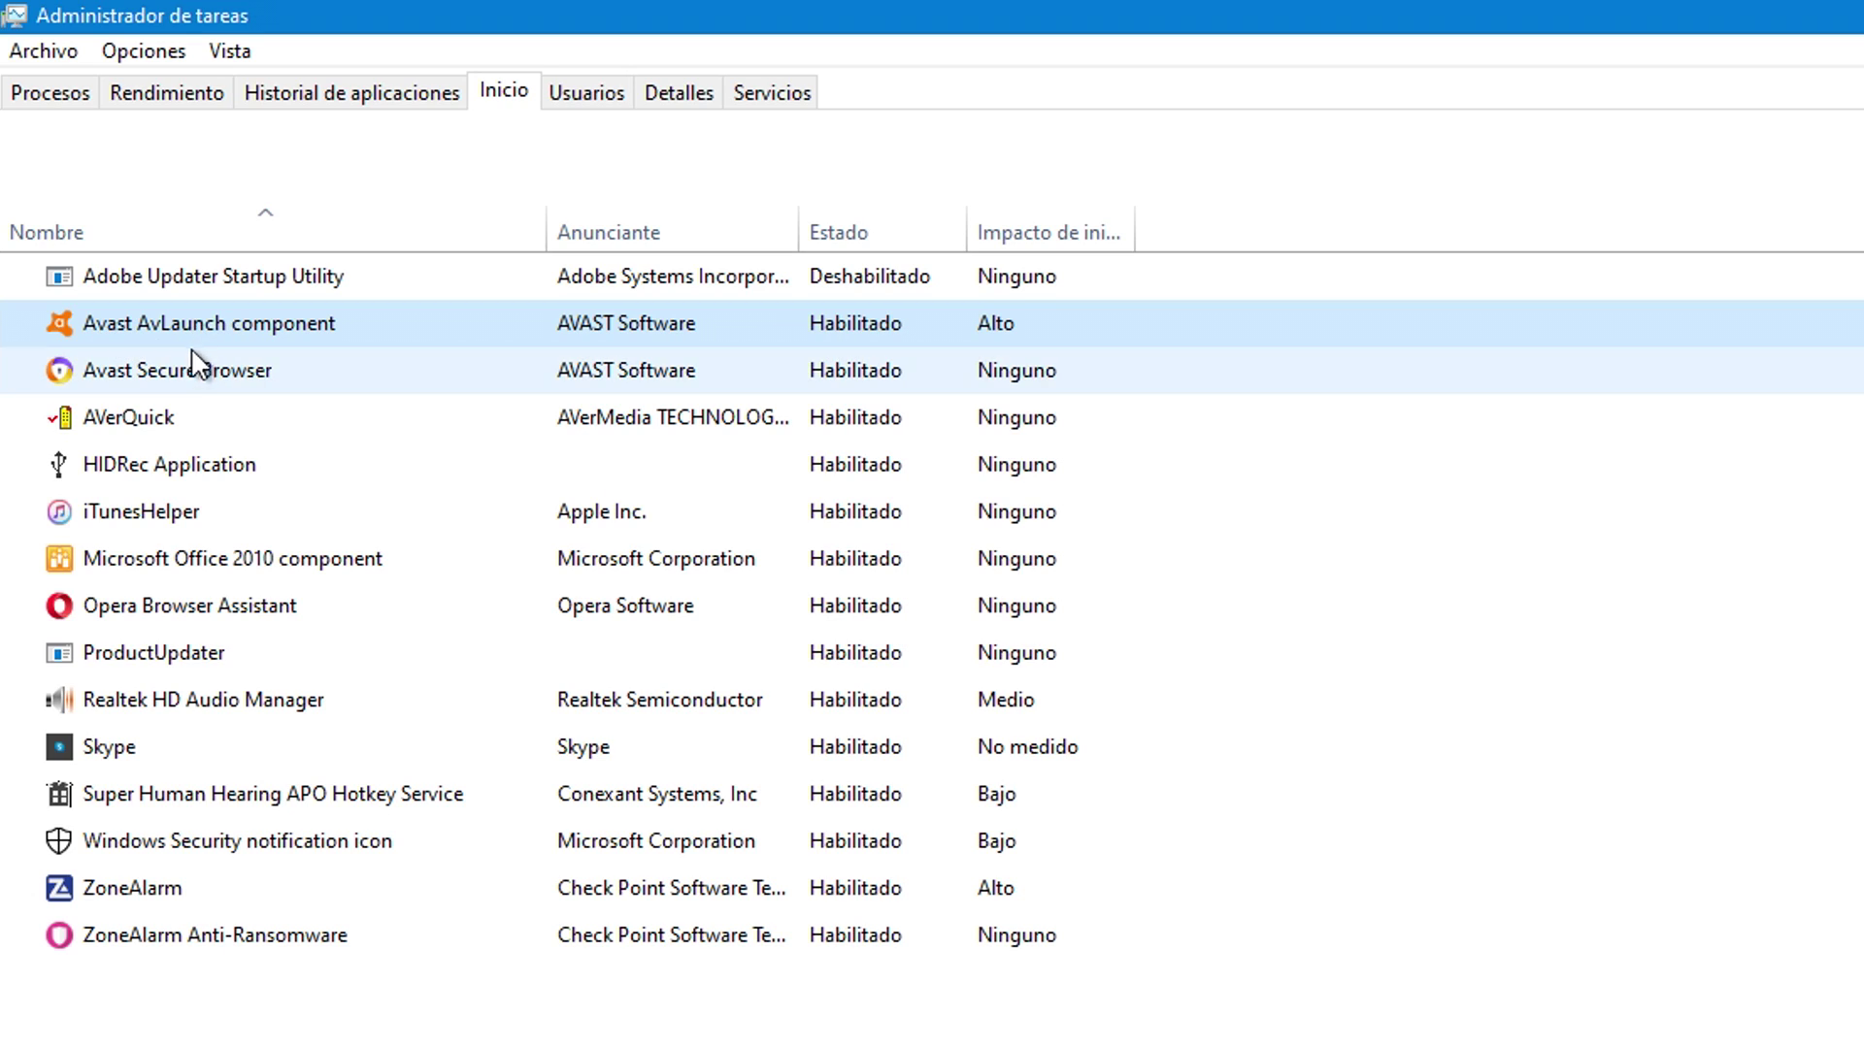
left_click(175, 385)
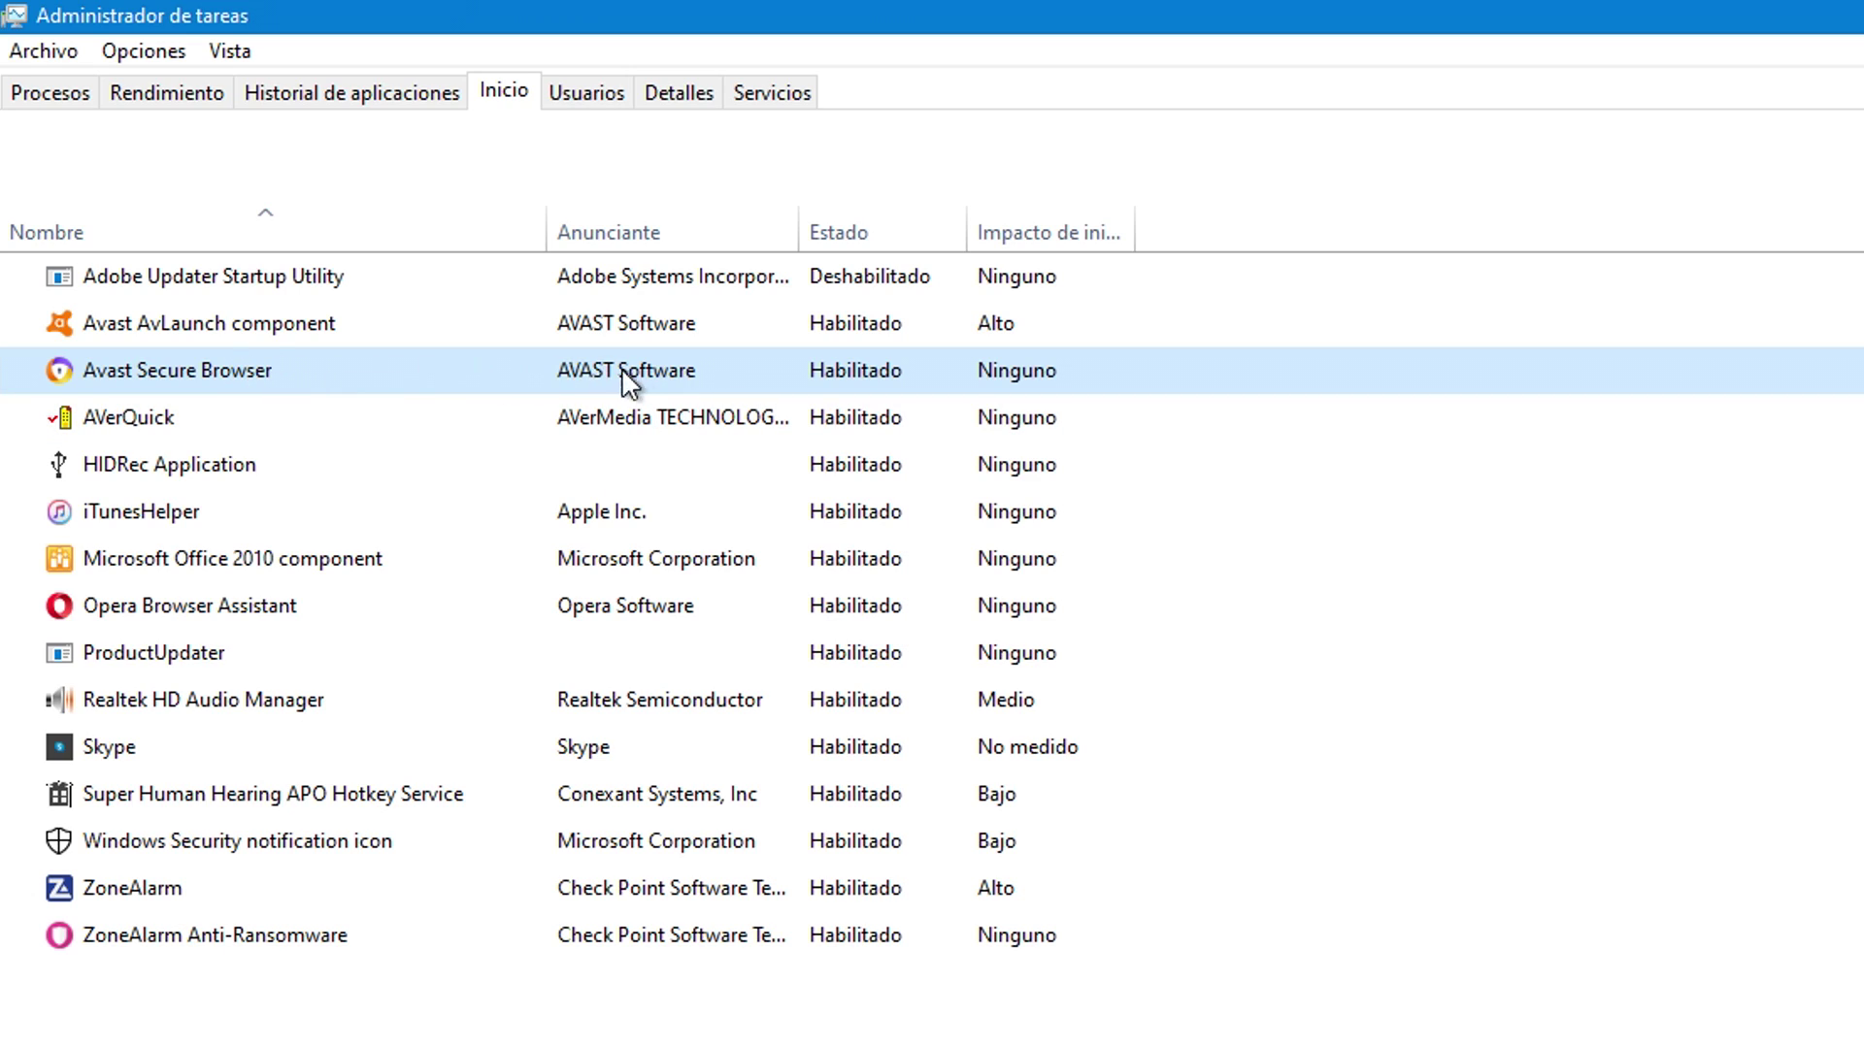
right_click(237, 367)
left_click(302, 382)
- Widen the Anunciante column to fit the AVerQuick publisher name, and disable AVerQuick at startup
left_click(127, 420)
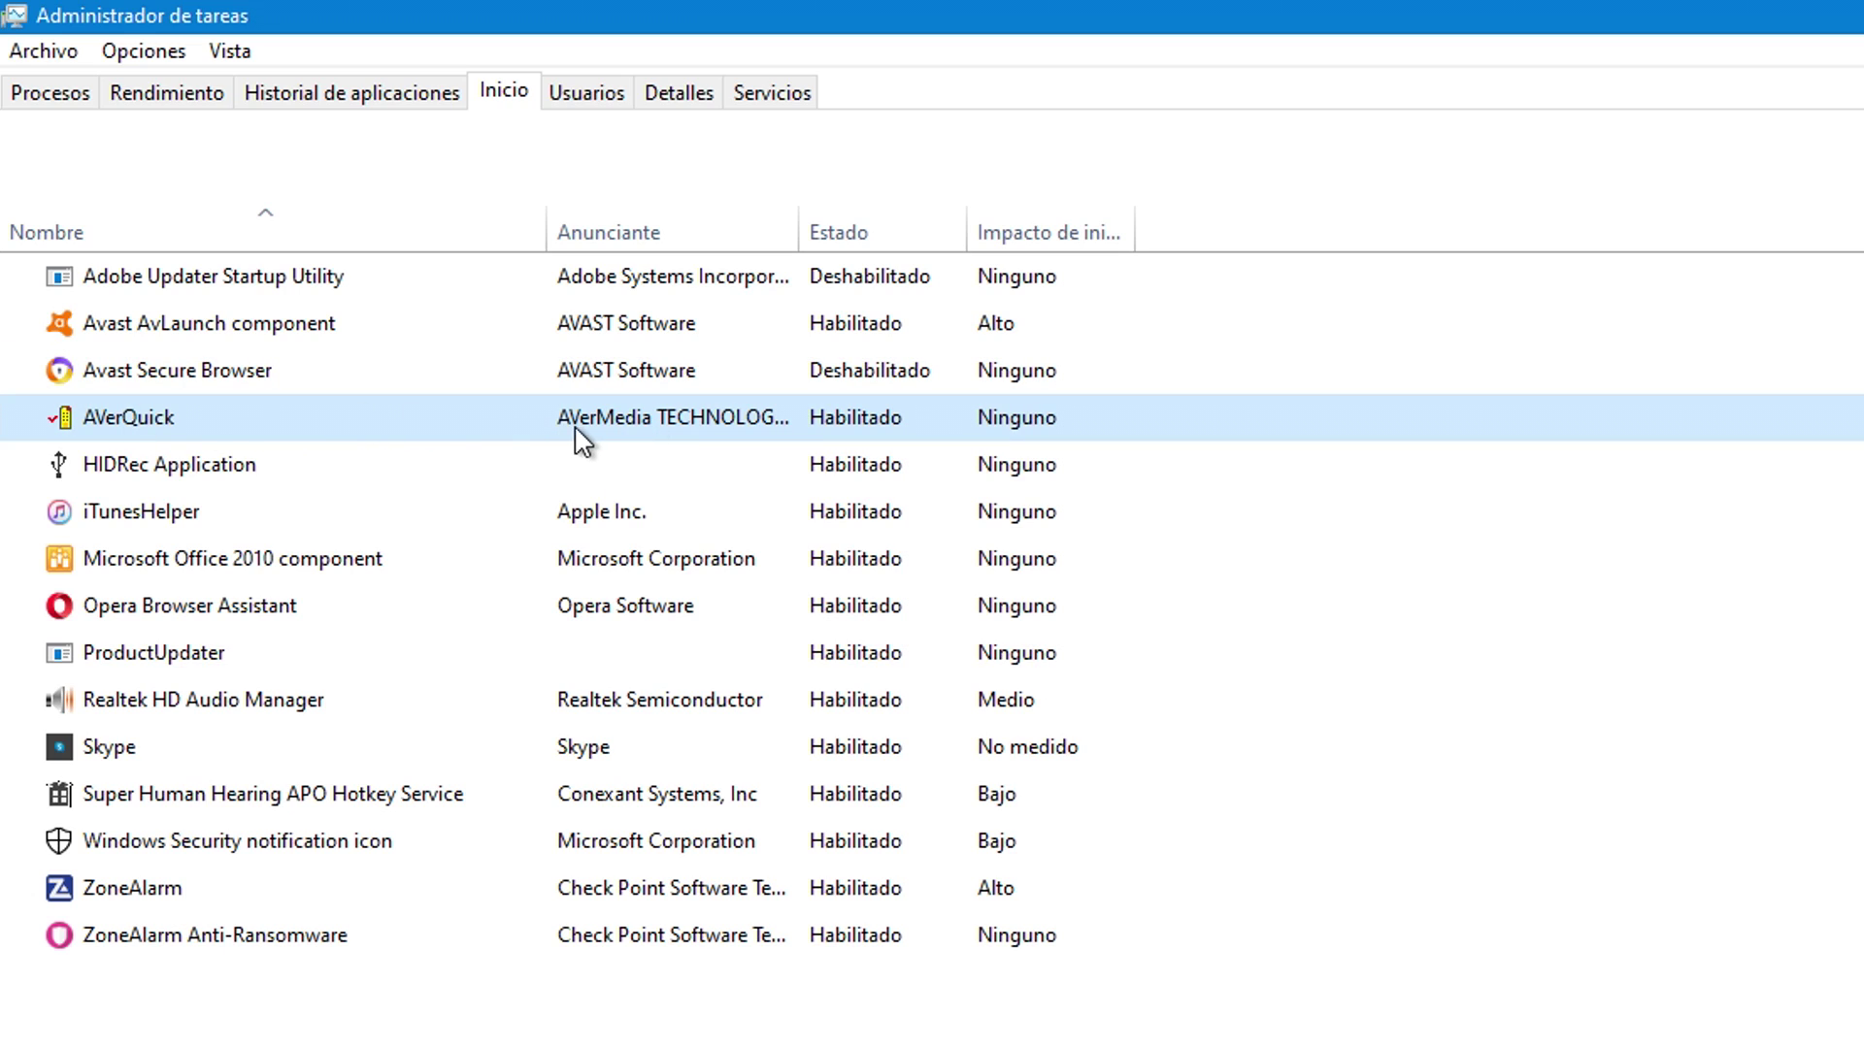
left_click_drag(798, 233, 899, 234)
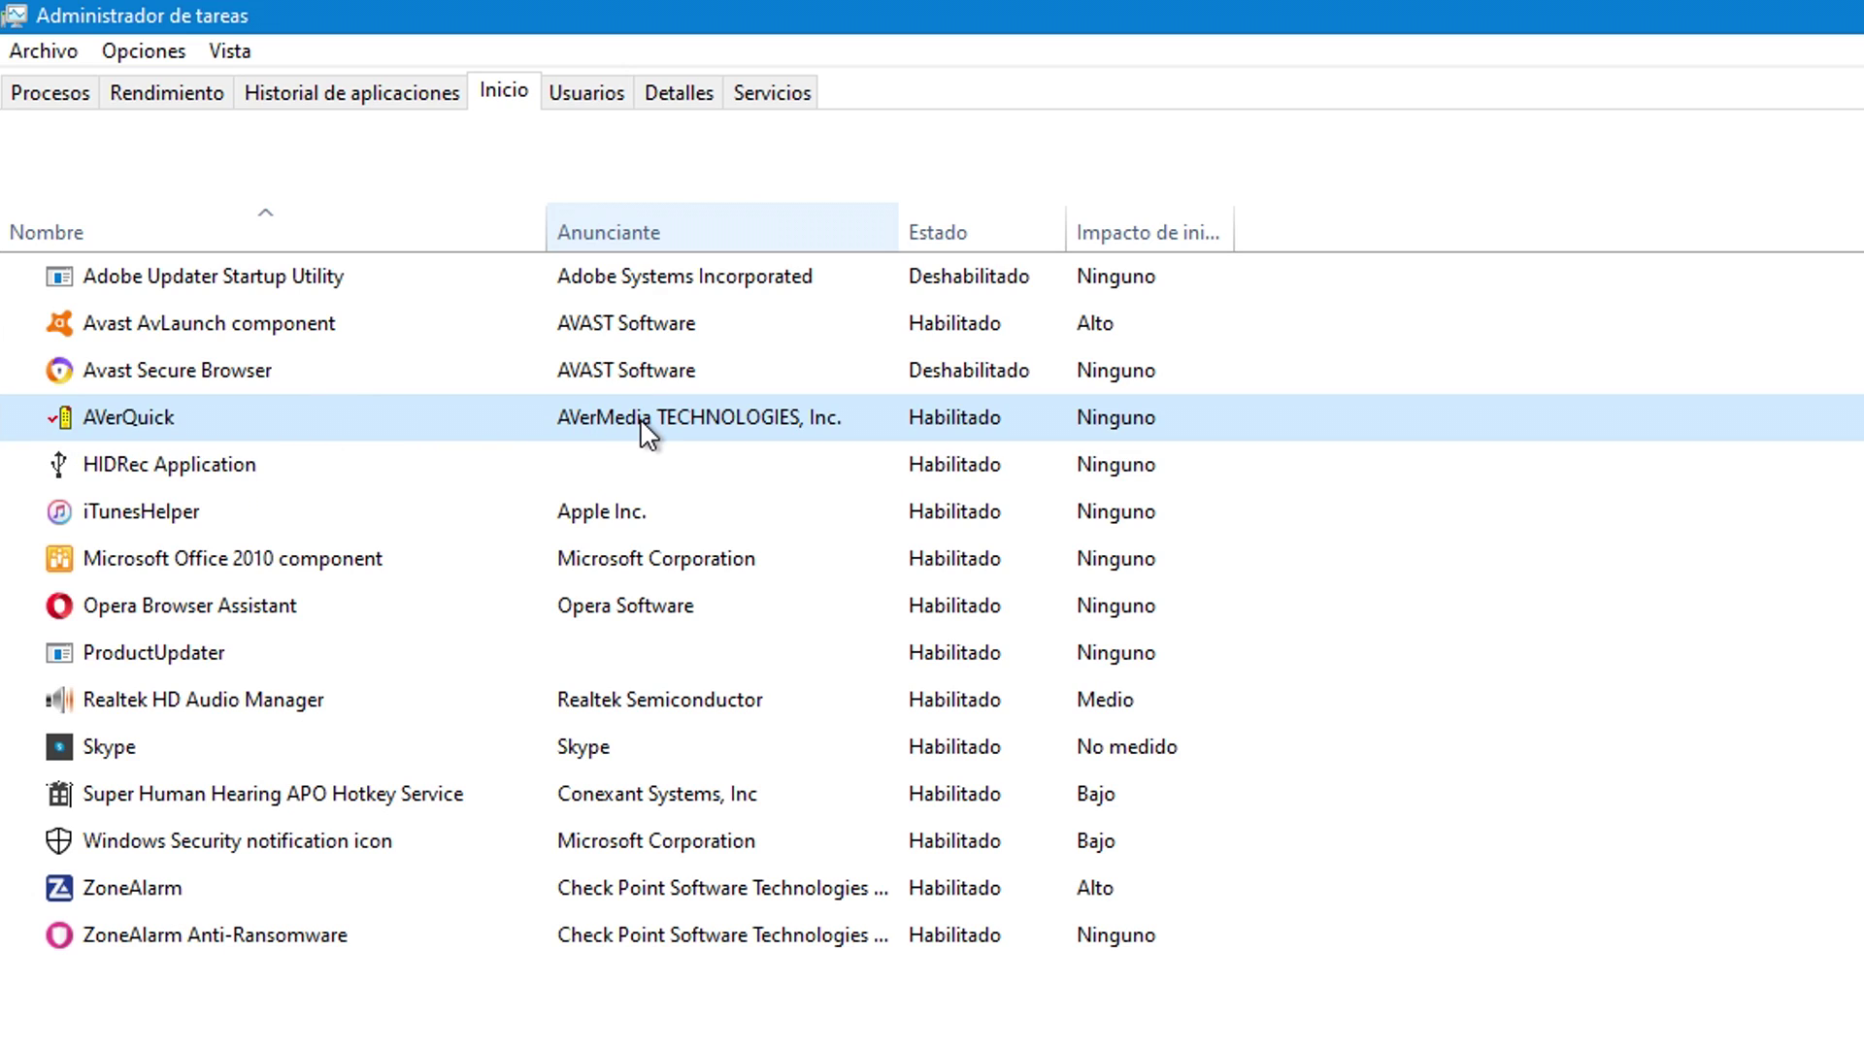
right_click(434, 427)
left_click(472, 441)
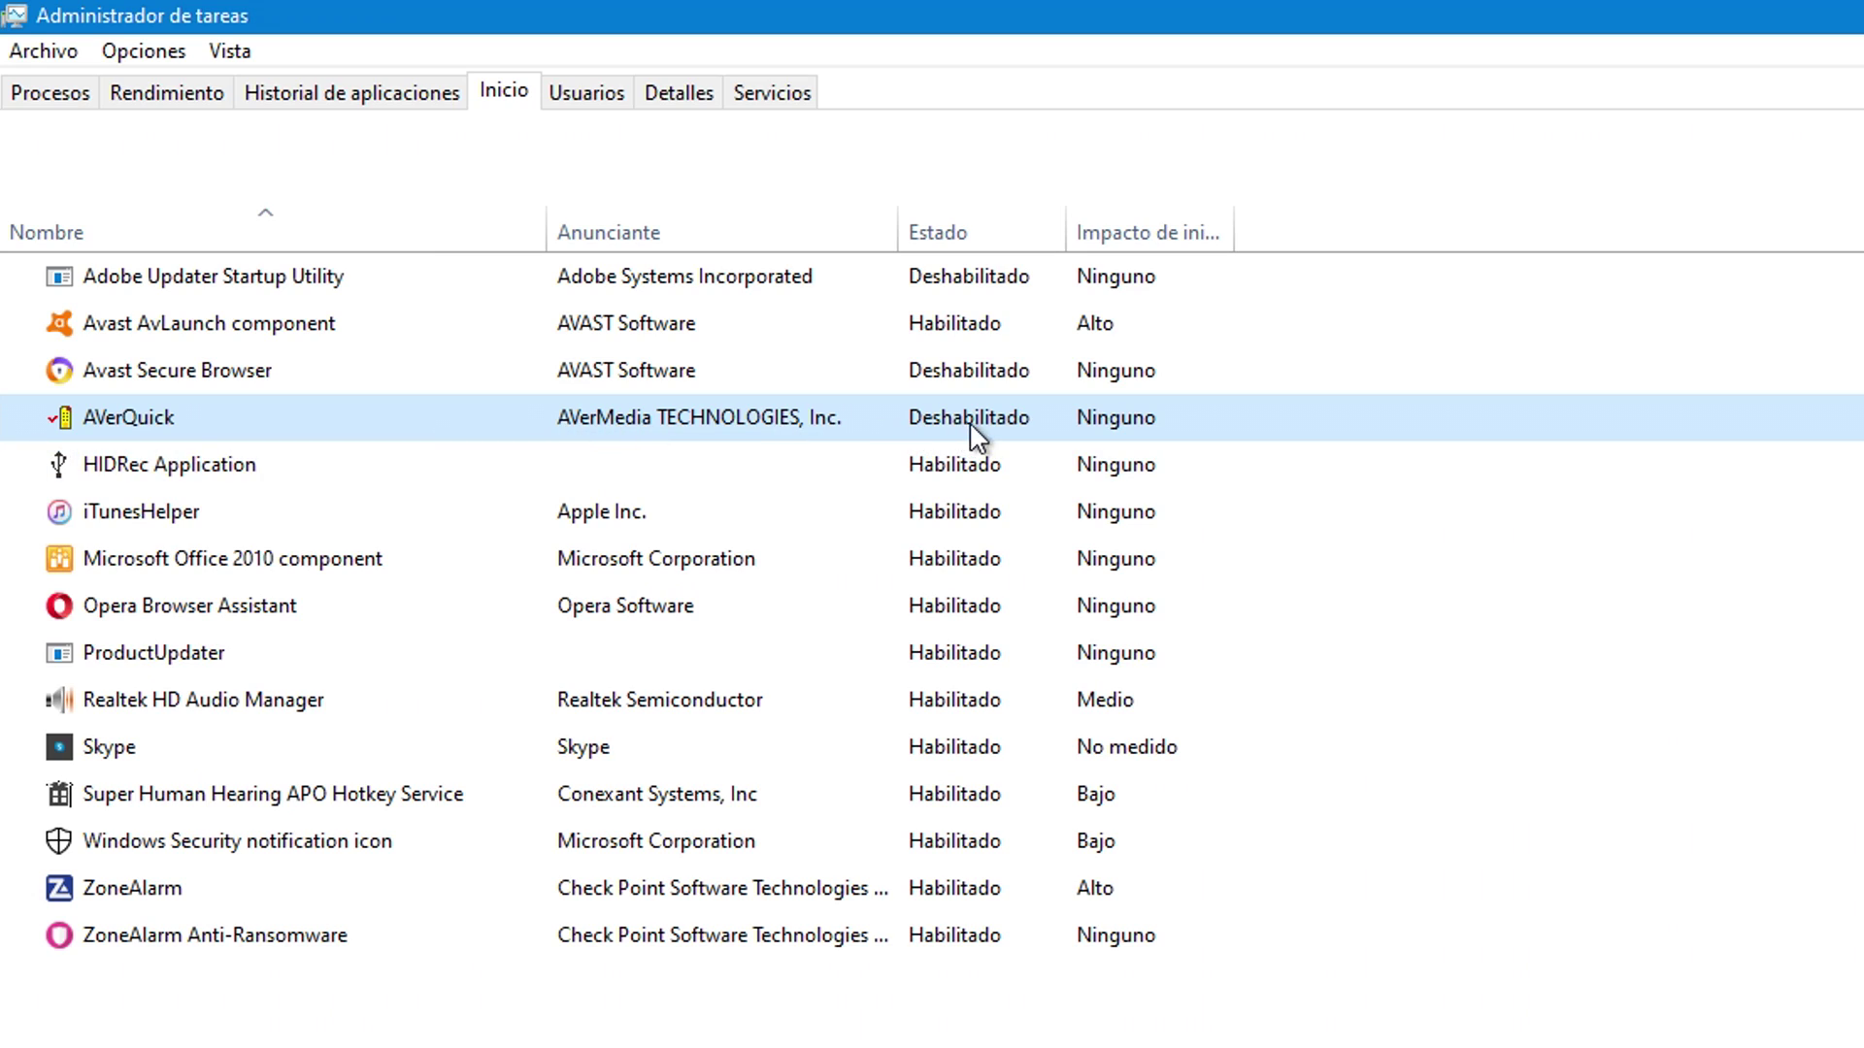
- Open the file properties of HIDRec Application and select its full location path to identify the program it belongs to
left_click(199, 474)
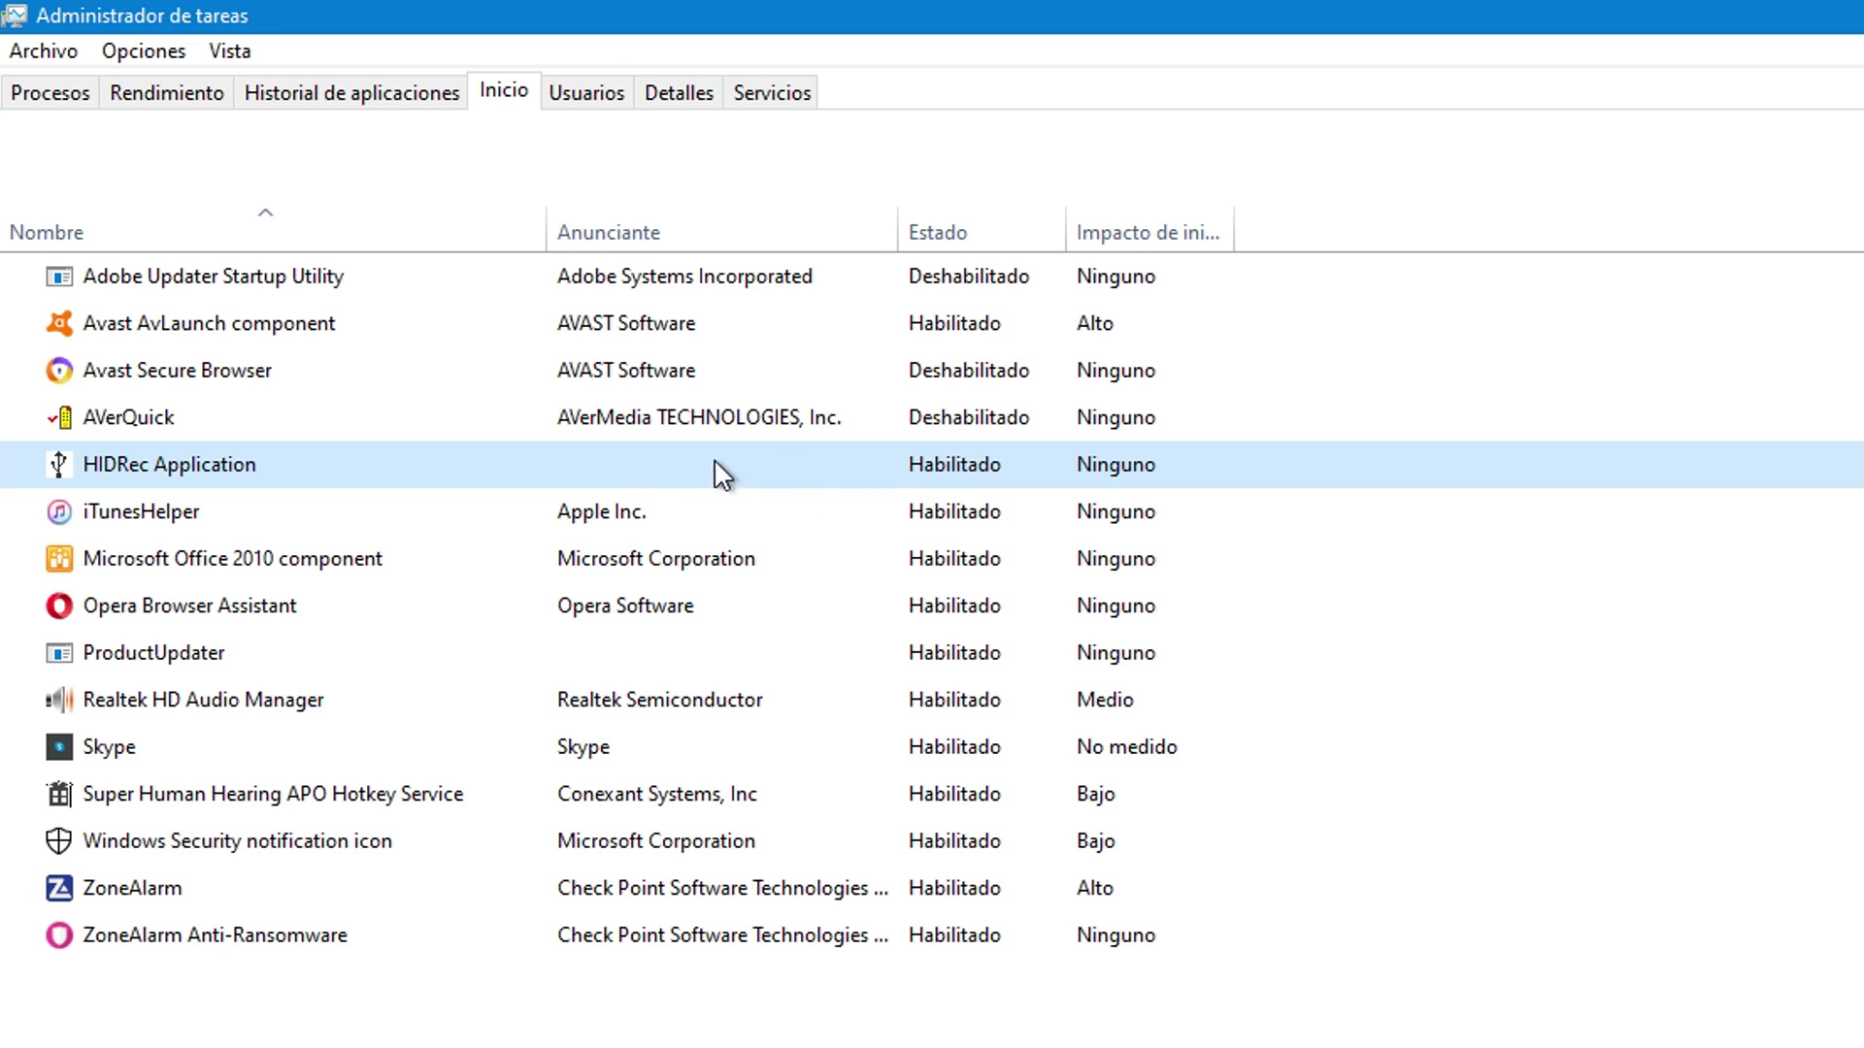
right_click(224, 477)
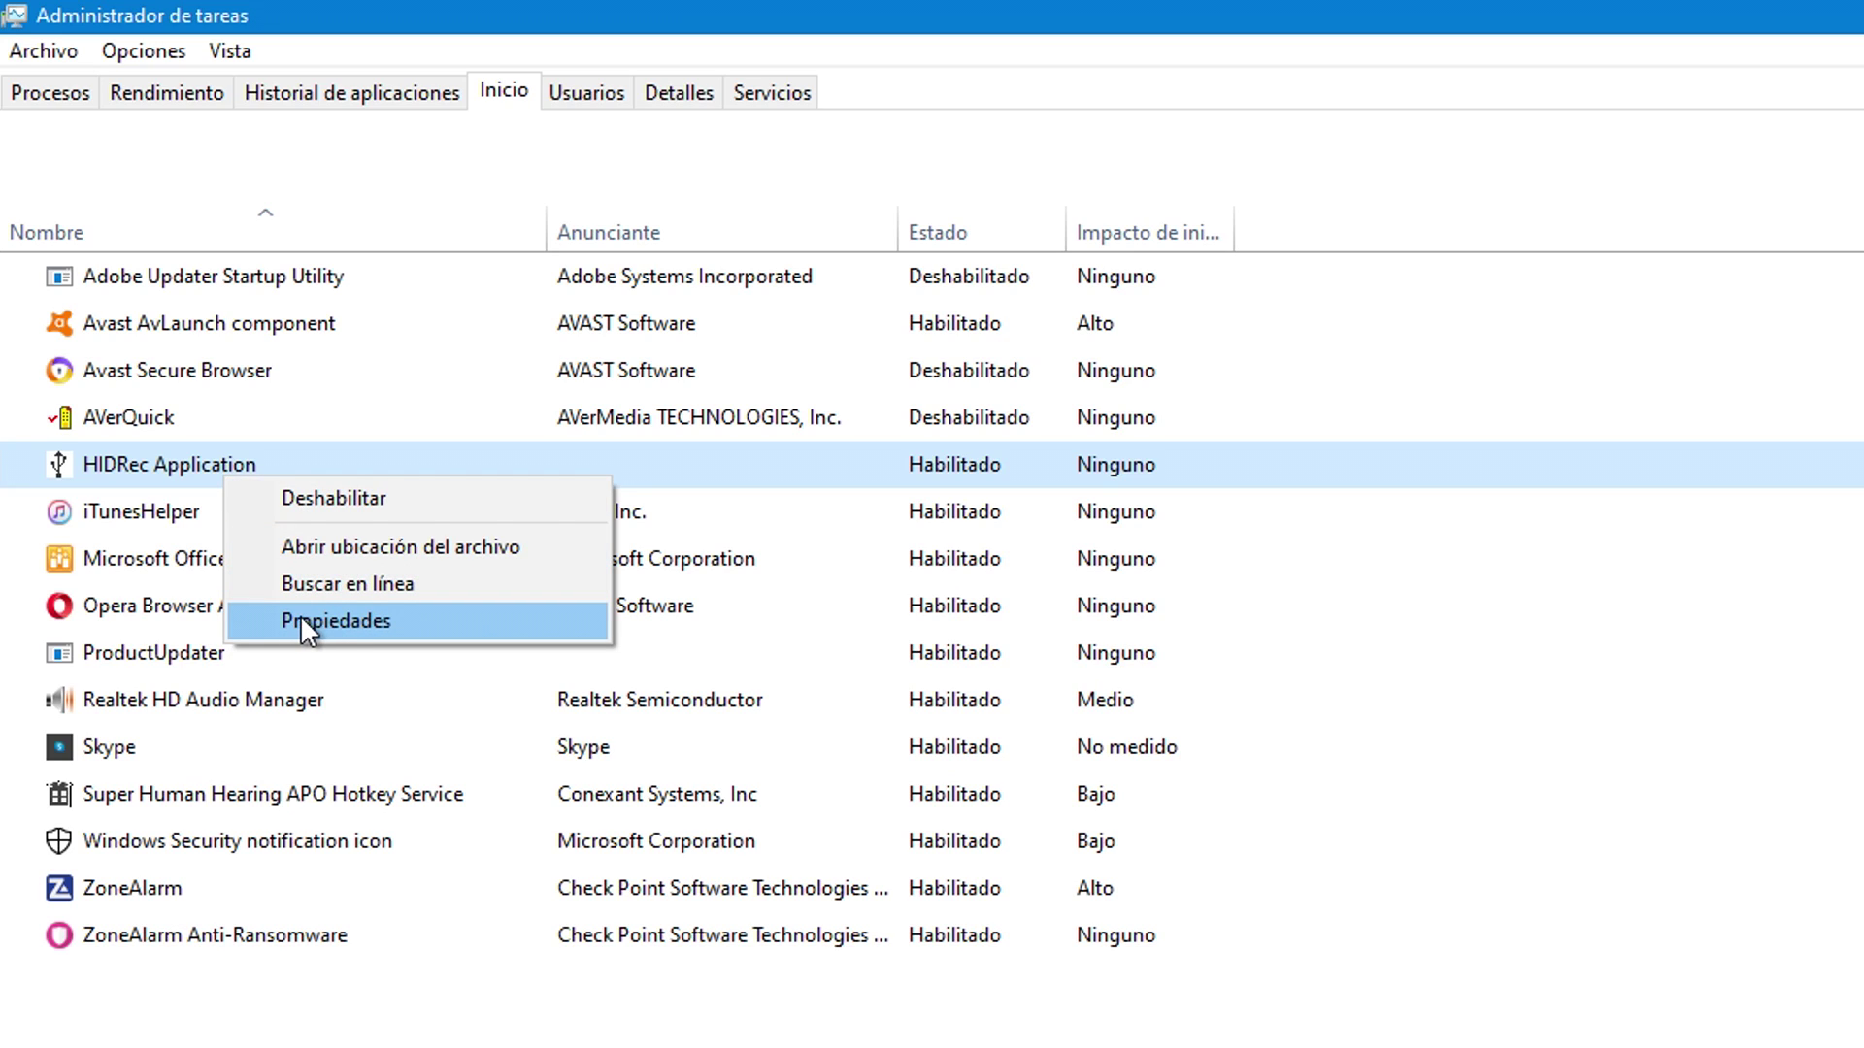
left_click(340, 620)
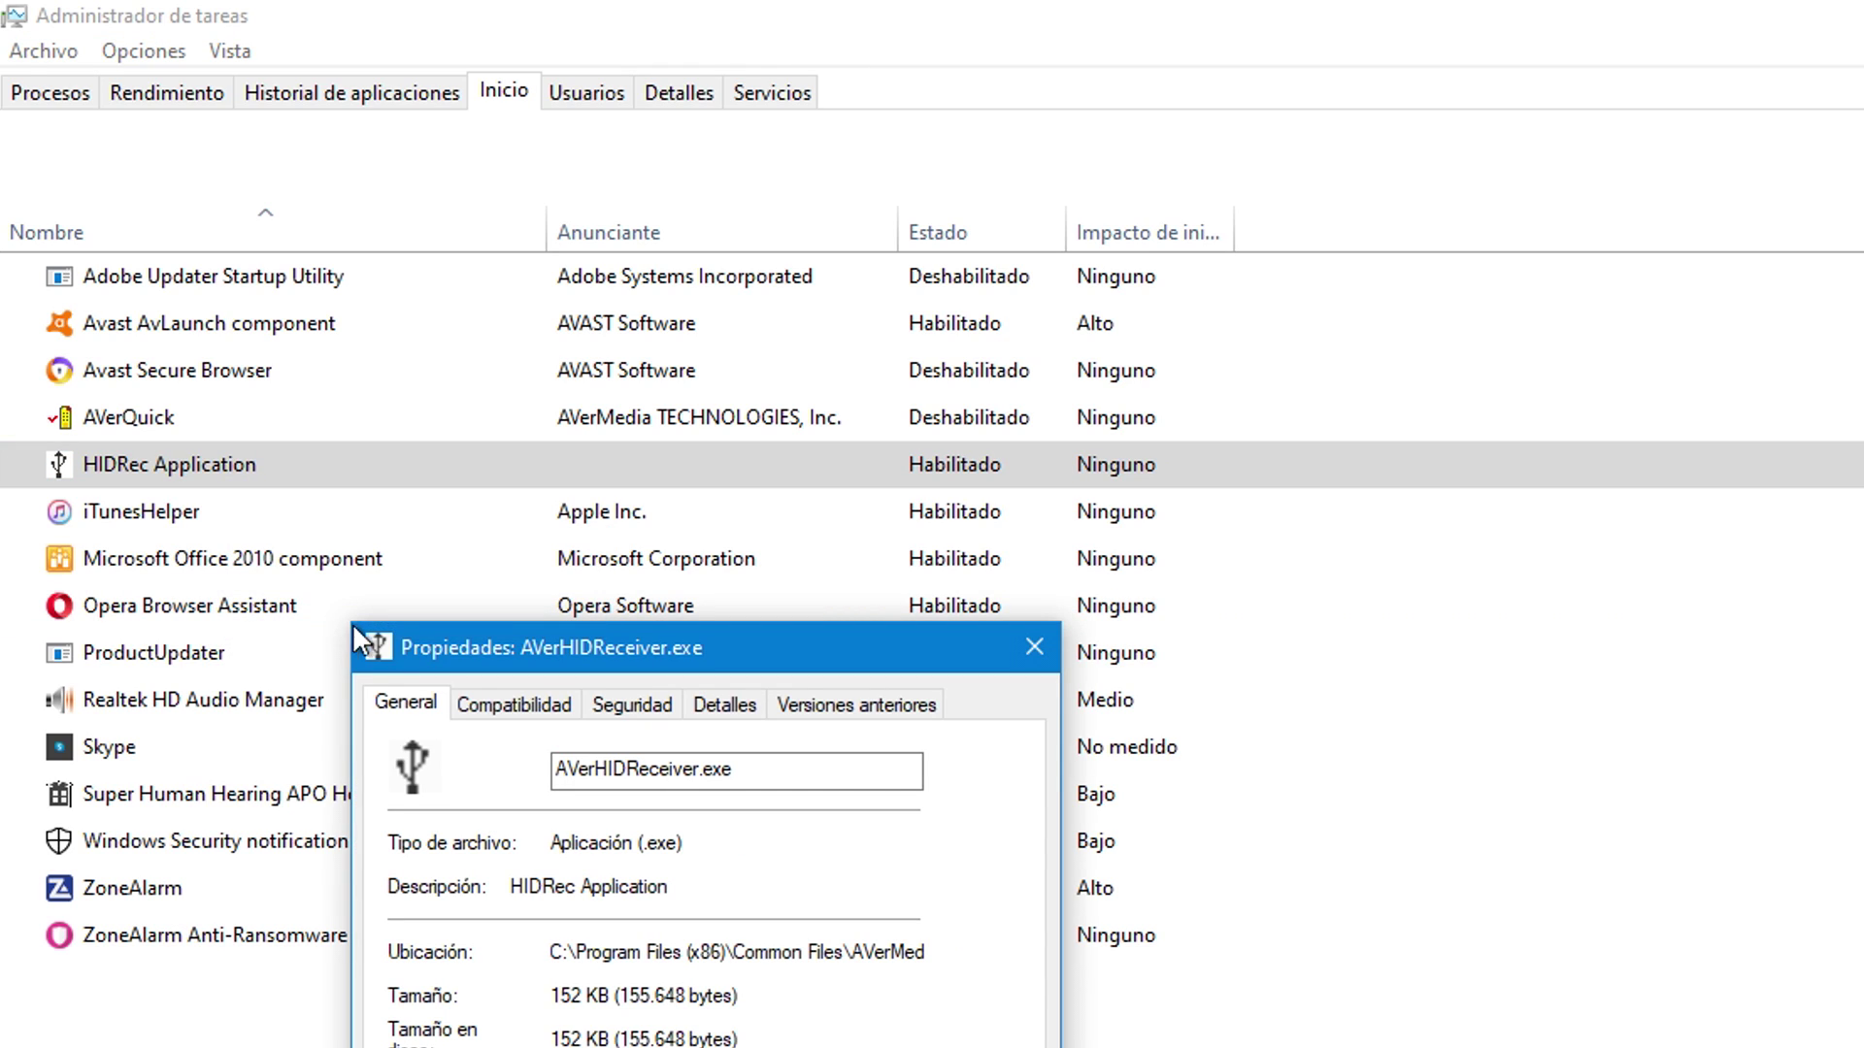
left_click_drag(486, 532, 538, 153)
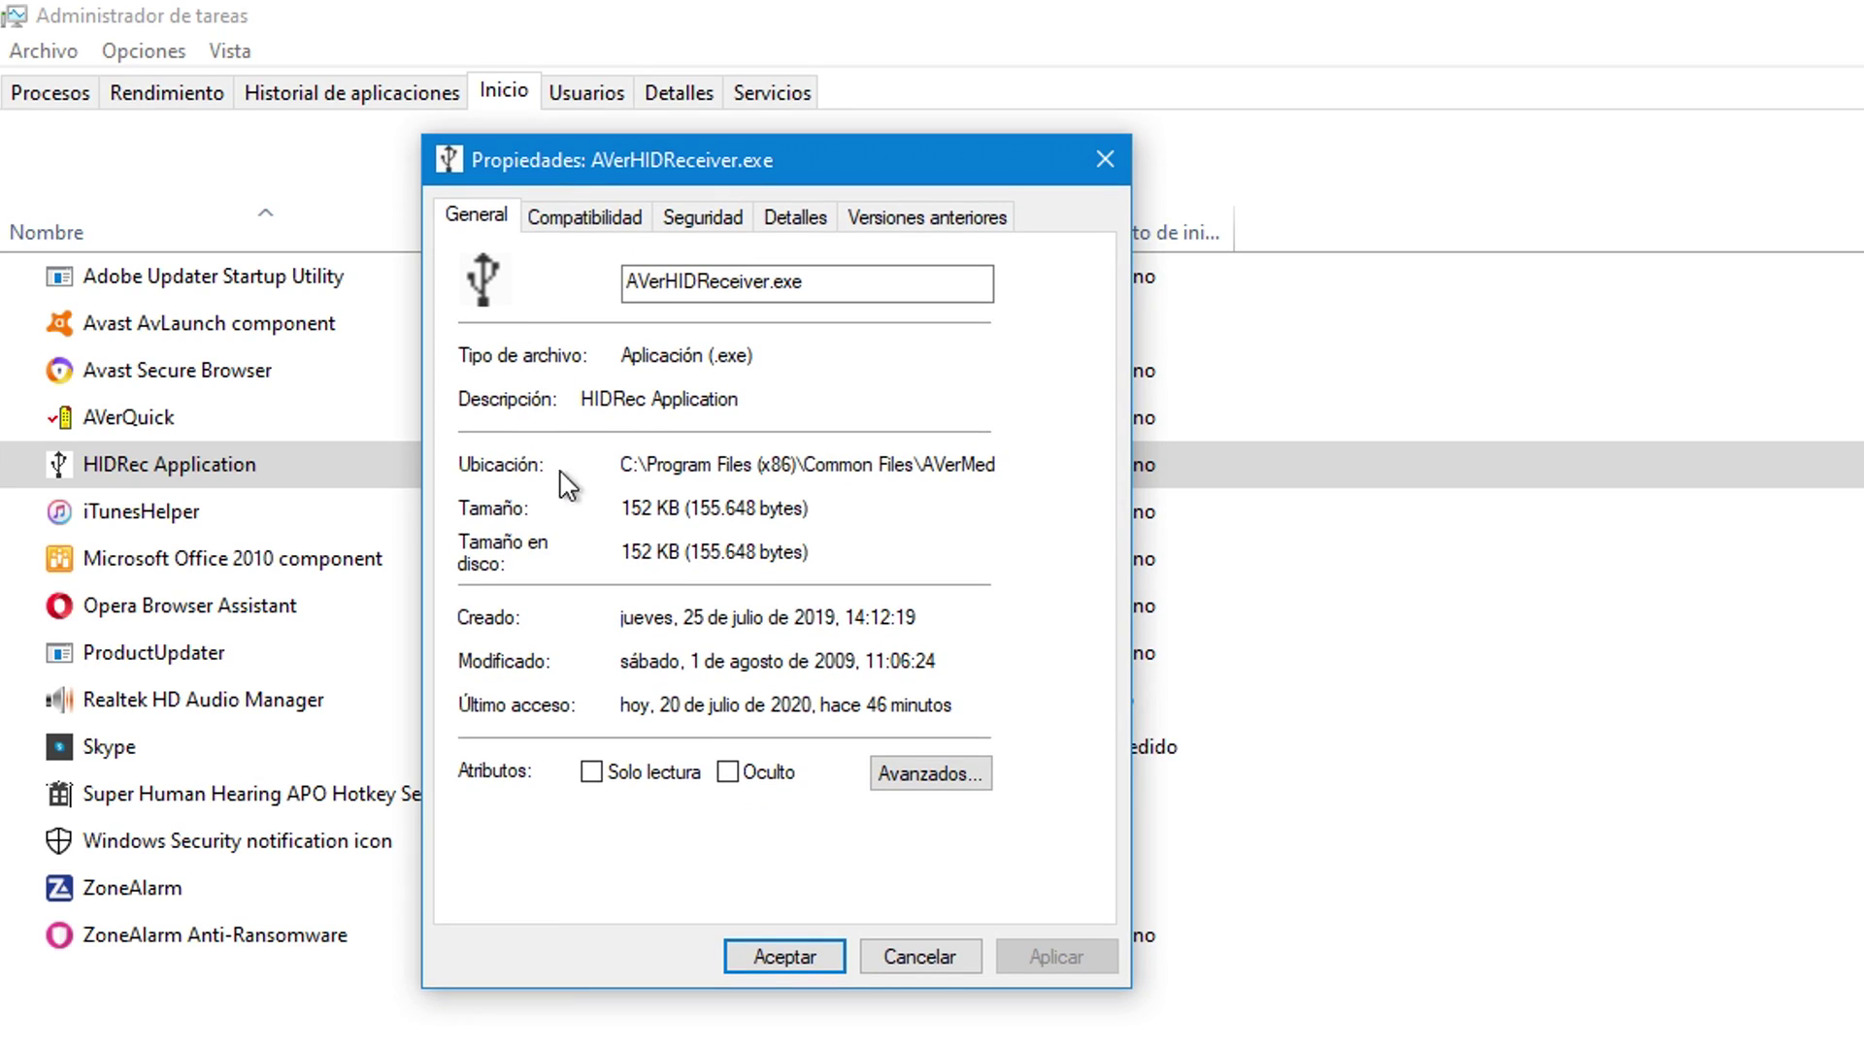
left_click_drag(629, 458, 1075, 445)
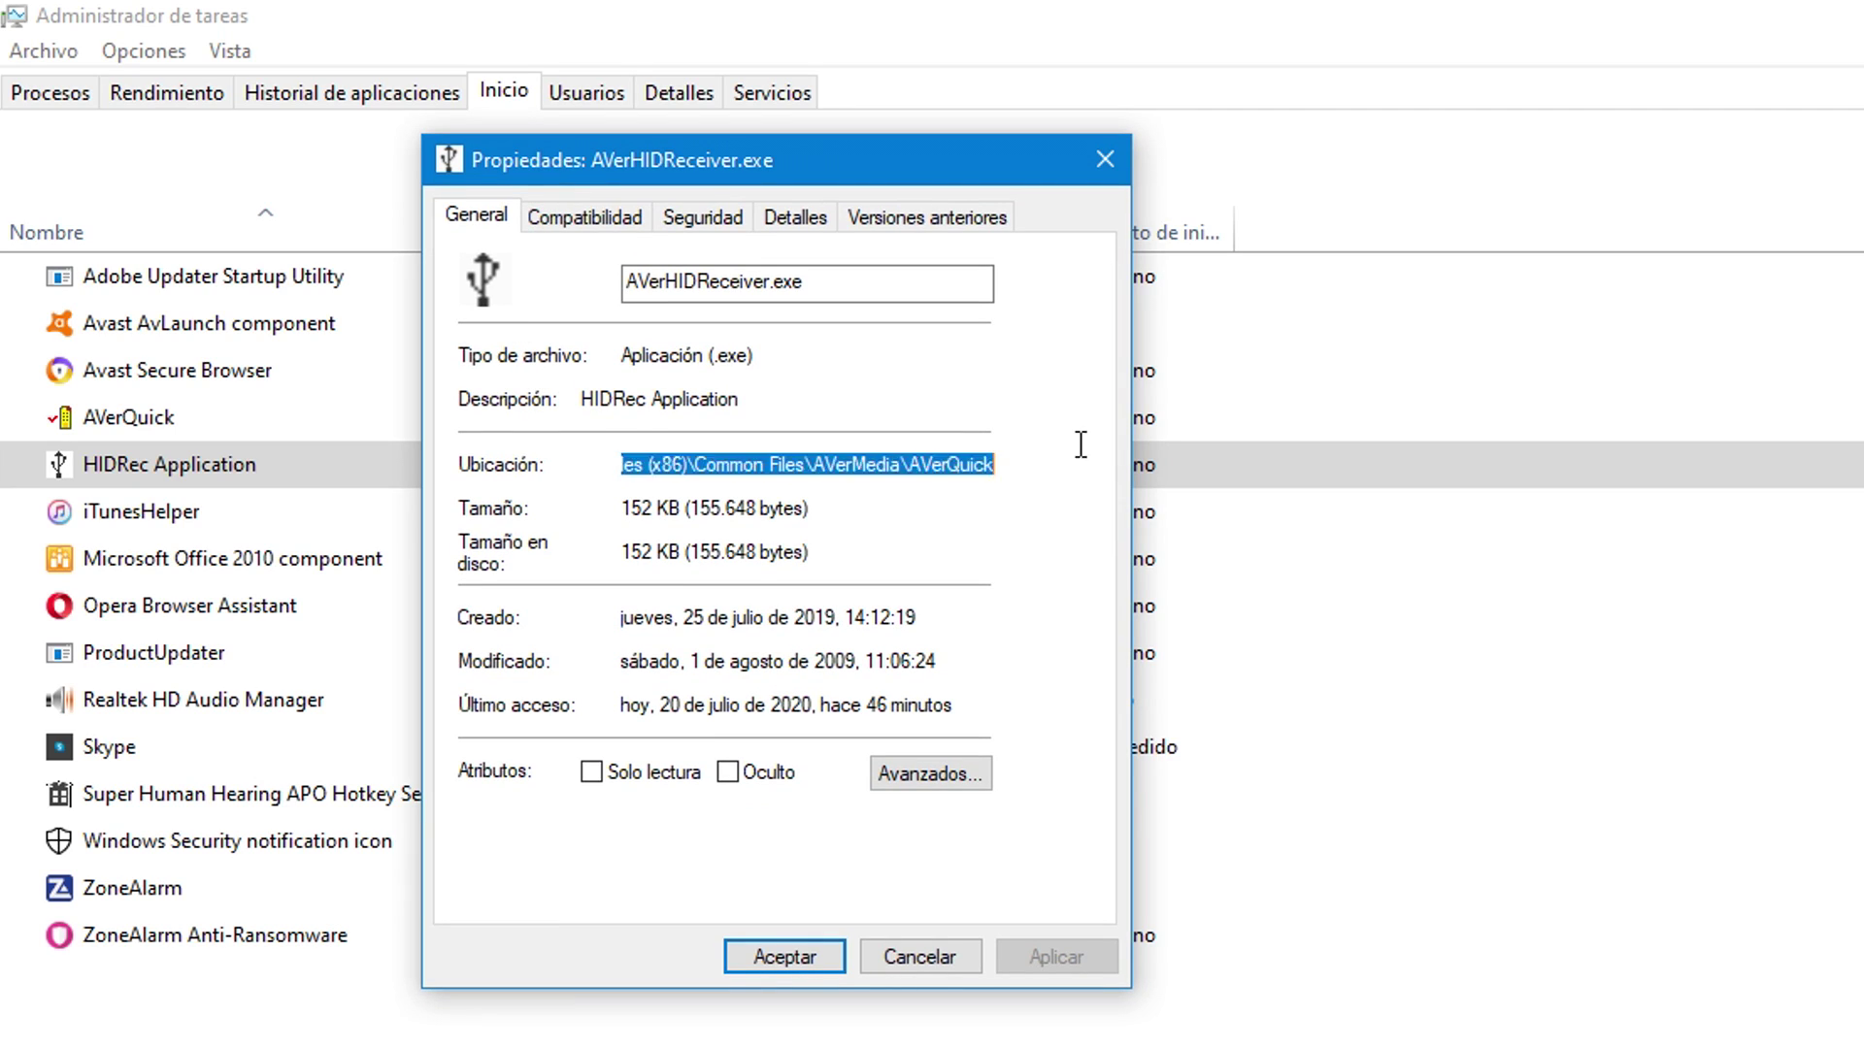
- Highlight the AVerMedia folder name in HIDRec Application's location path, and disable HIDRec Application at startup
left_click(849, 465)
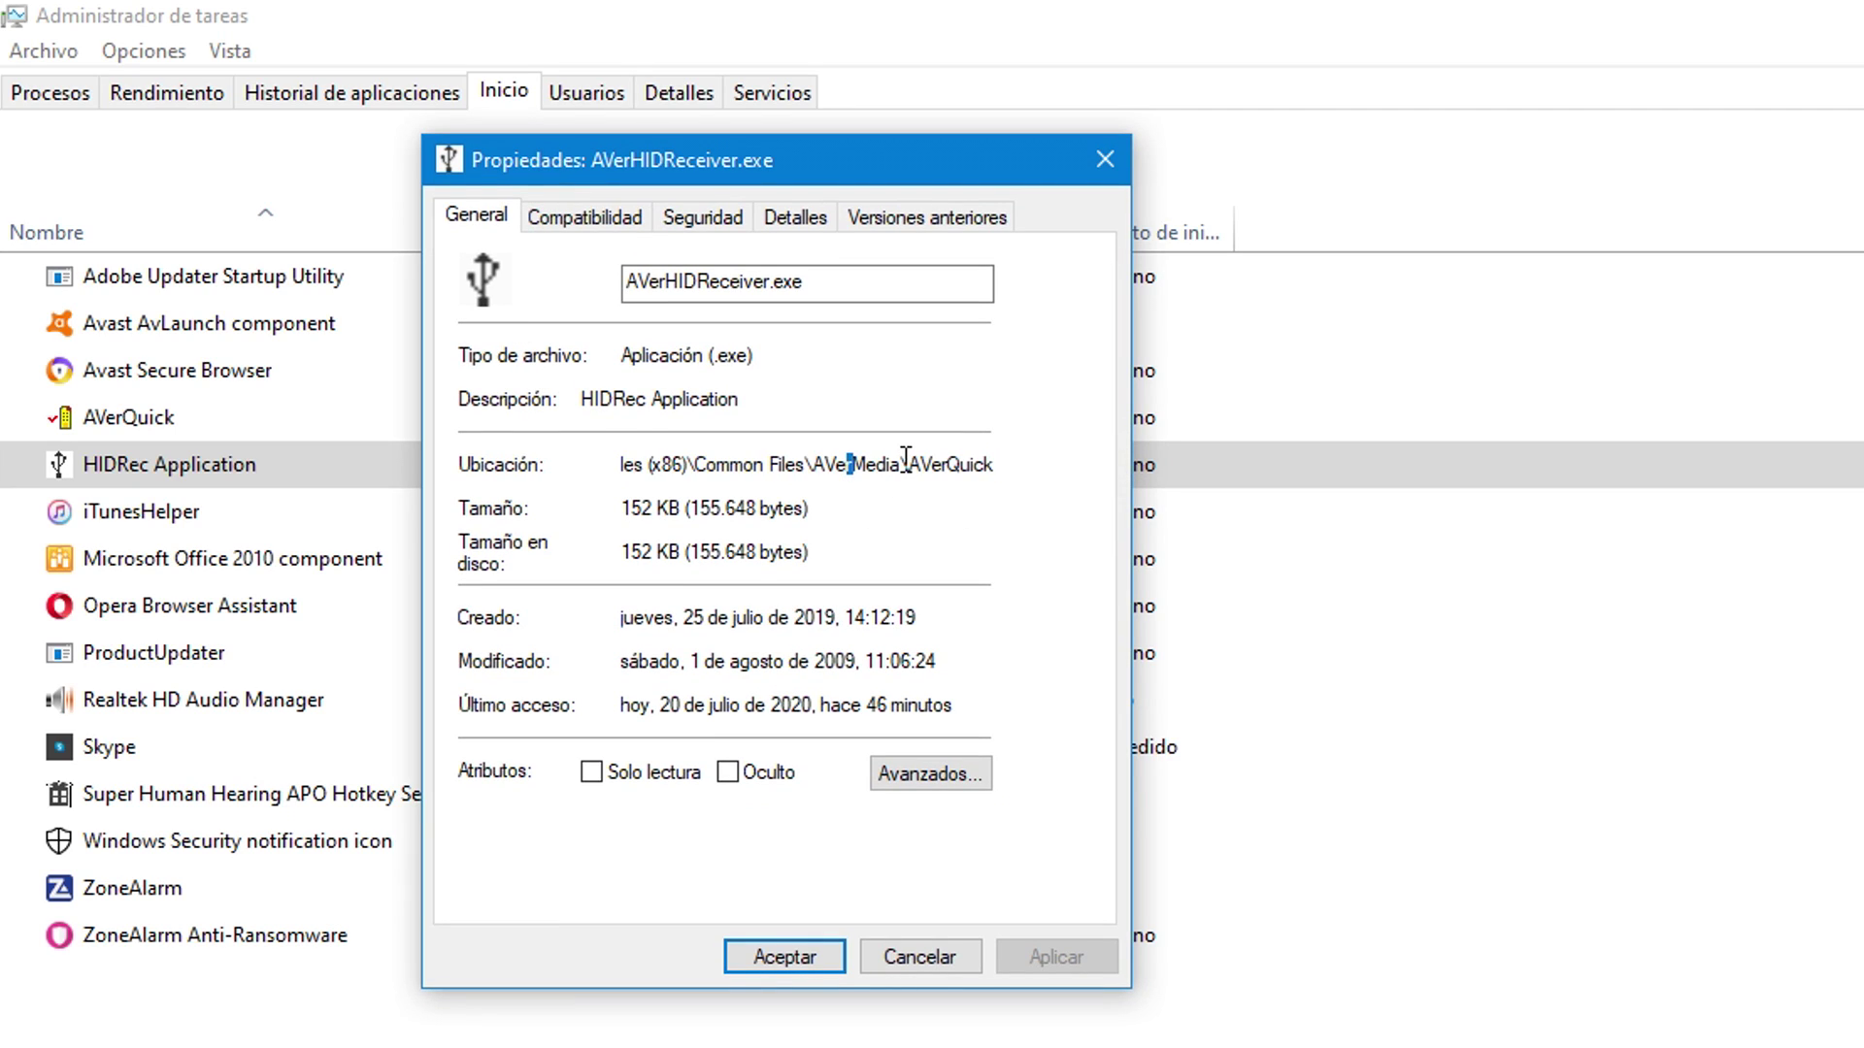
left_click_drag(899, 474, 839, 476)
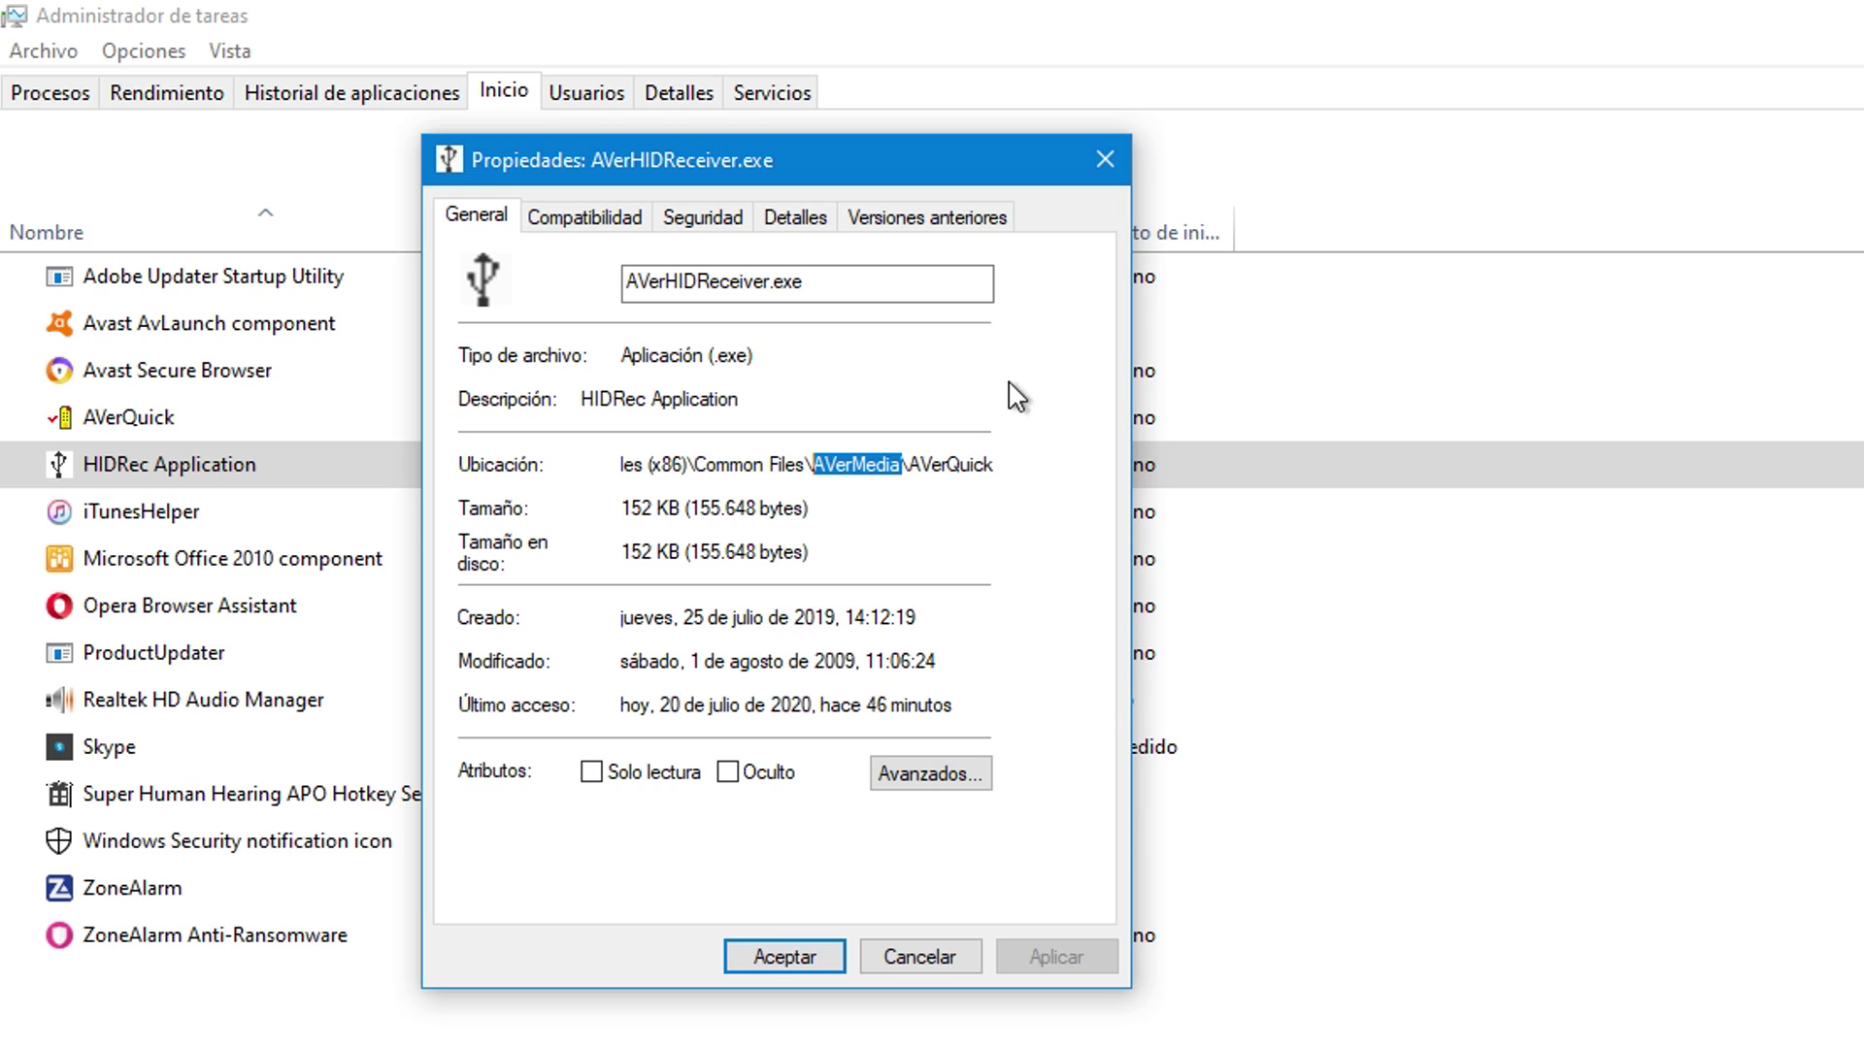
left_click(1105, 160)
right_click(213, 470)
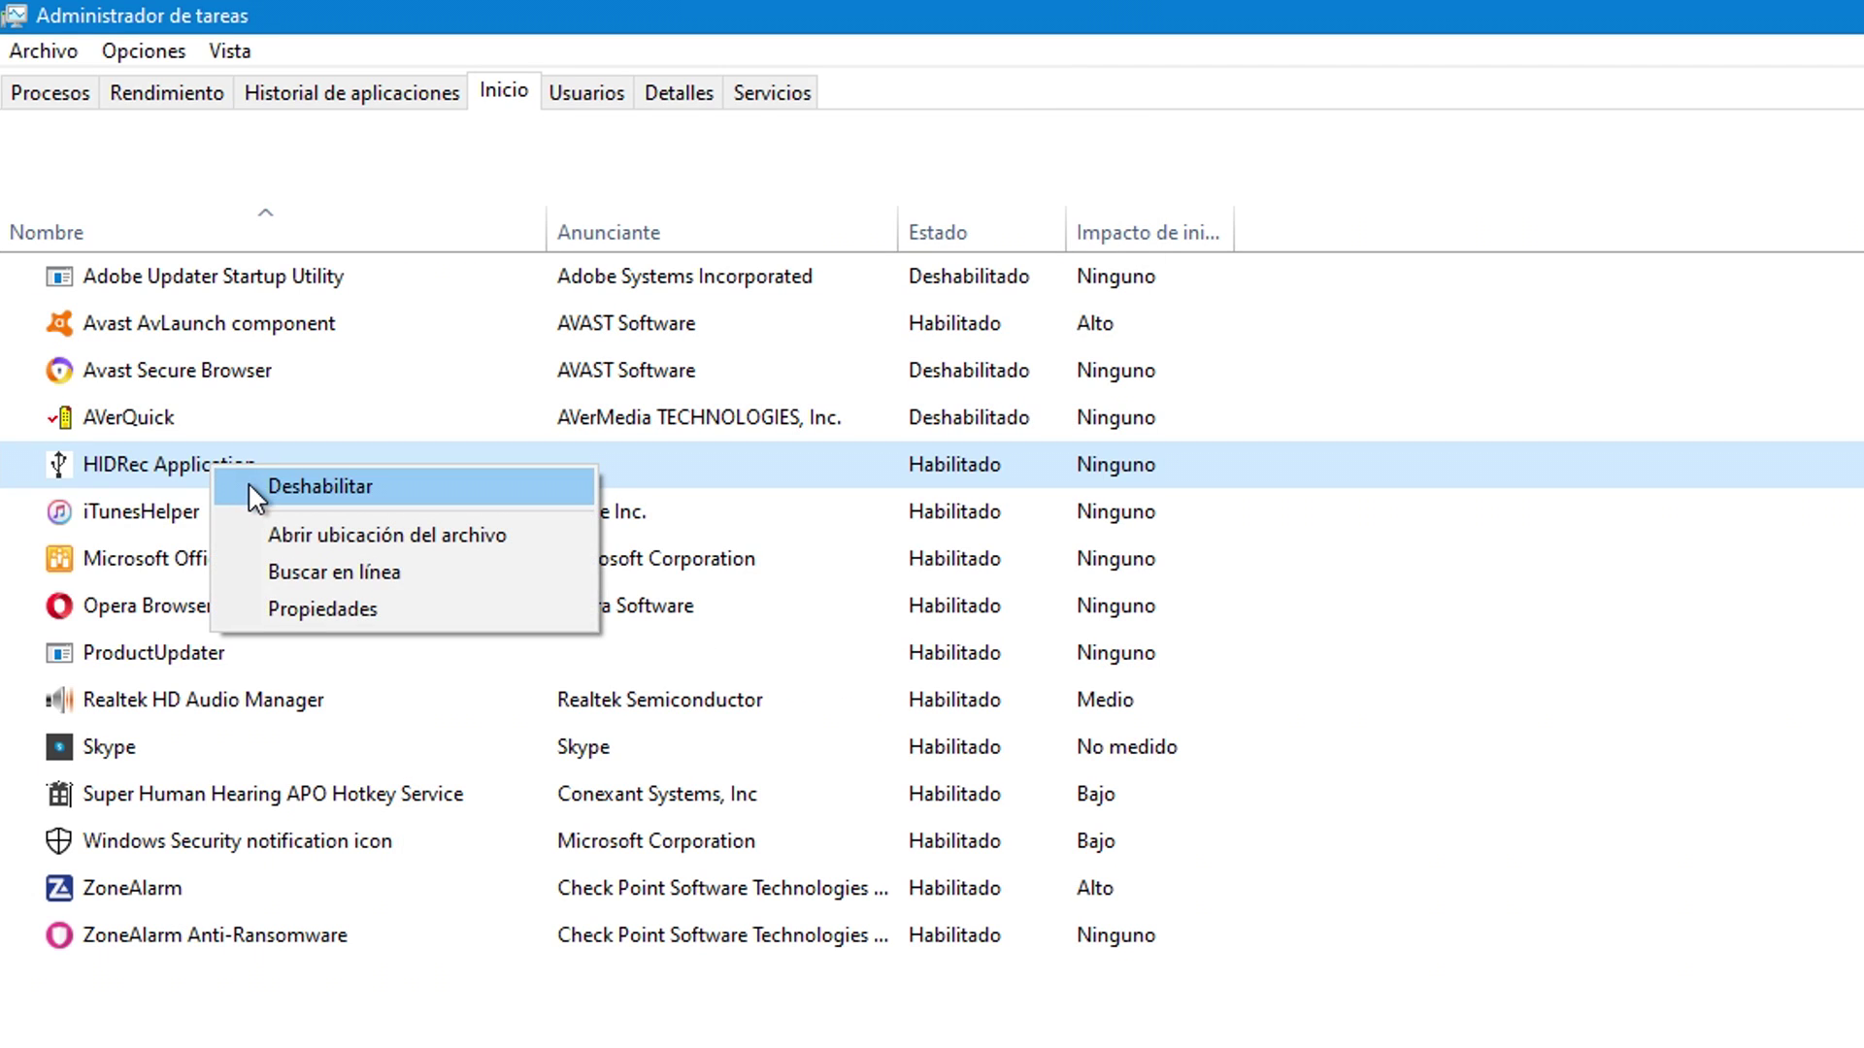
left_click(249, 486)
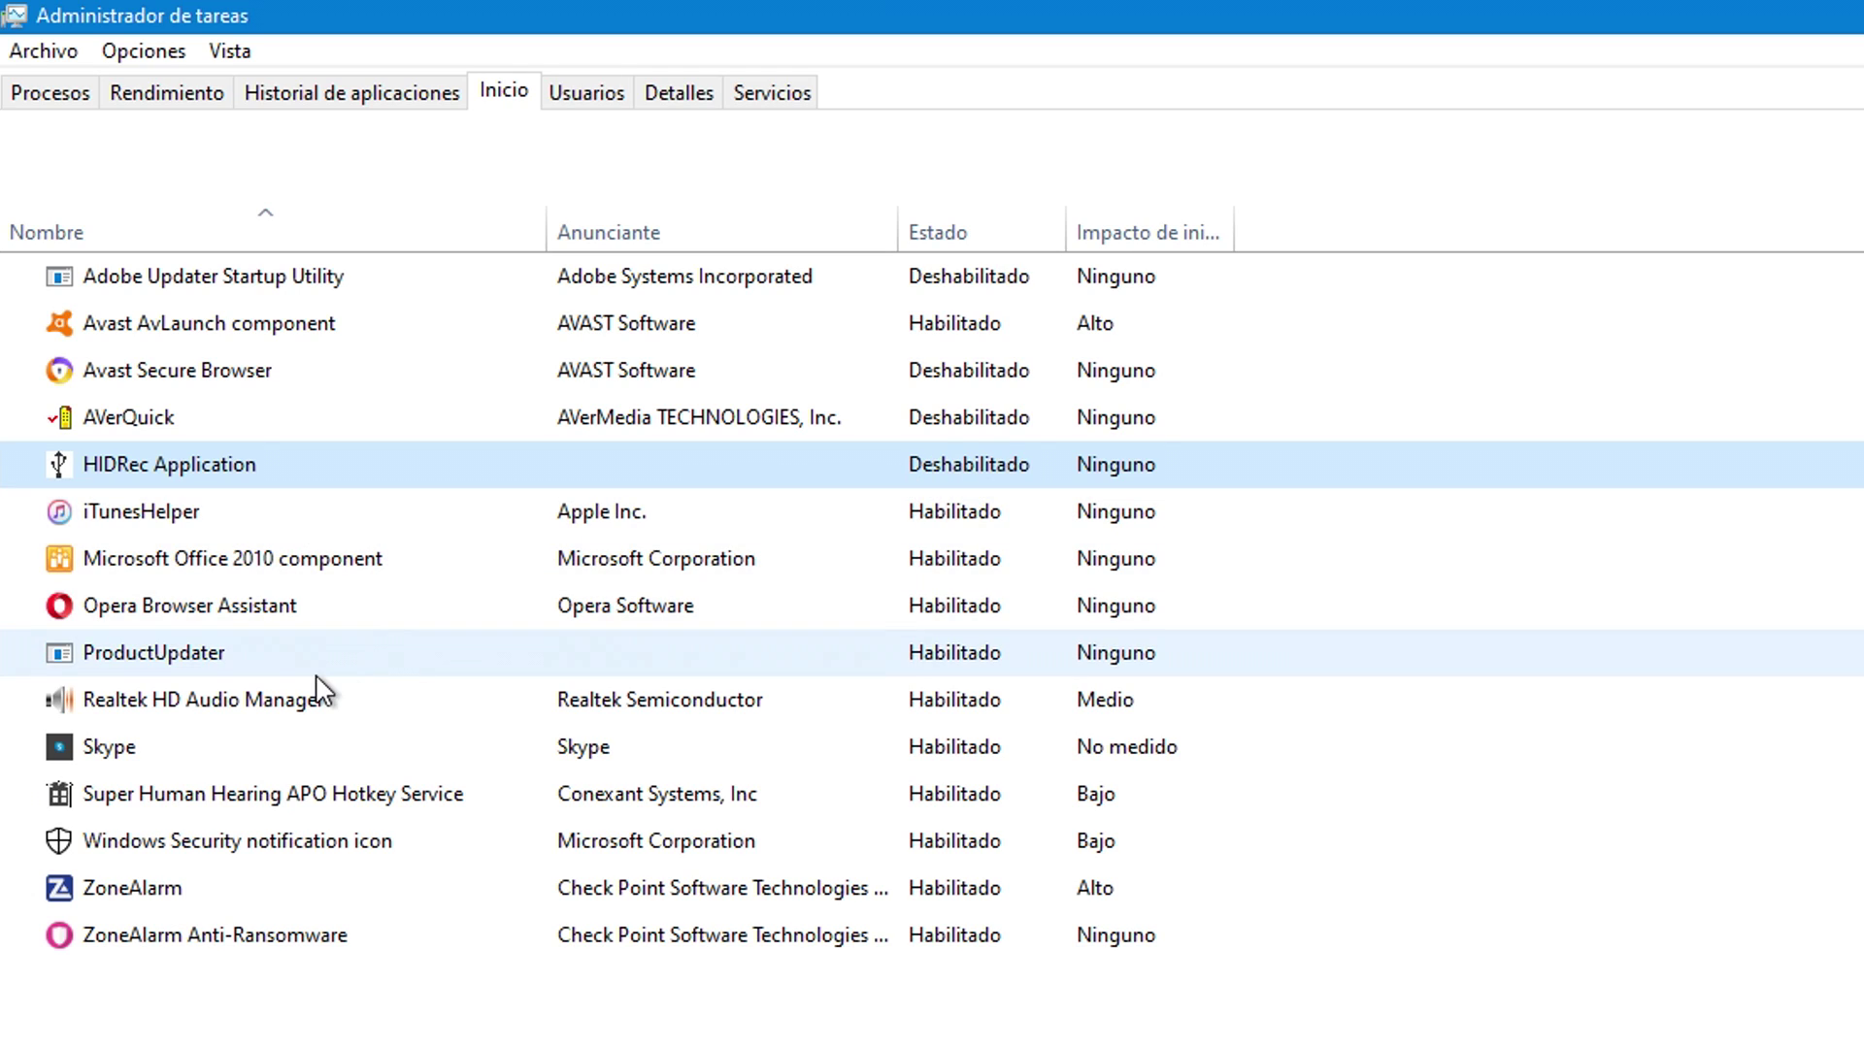
- Disable iTunesHelper and the Microsoft Office 2010 component so they do not launch at Windows startup
left_click(180, 522)
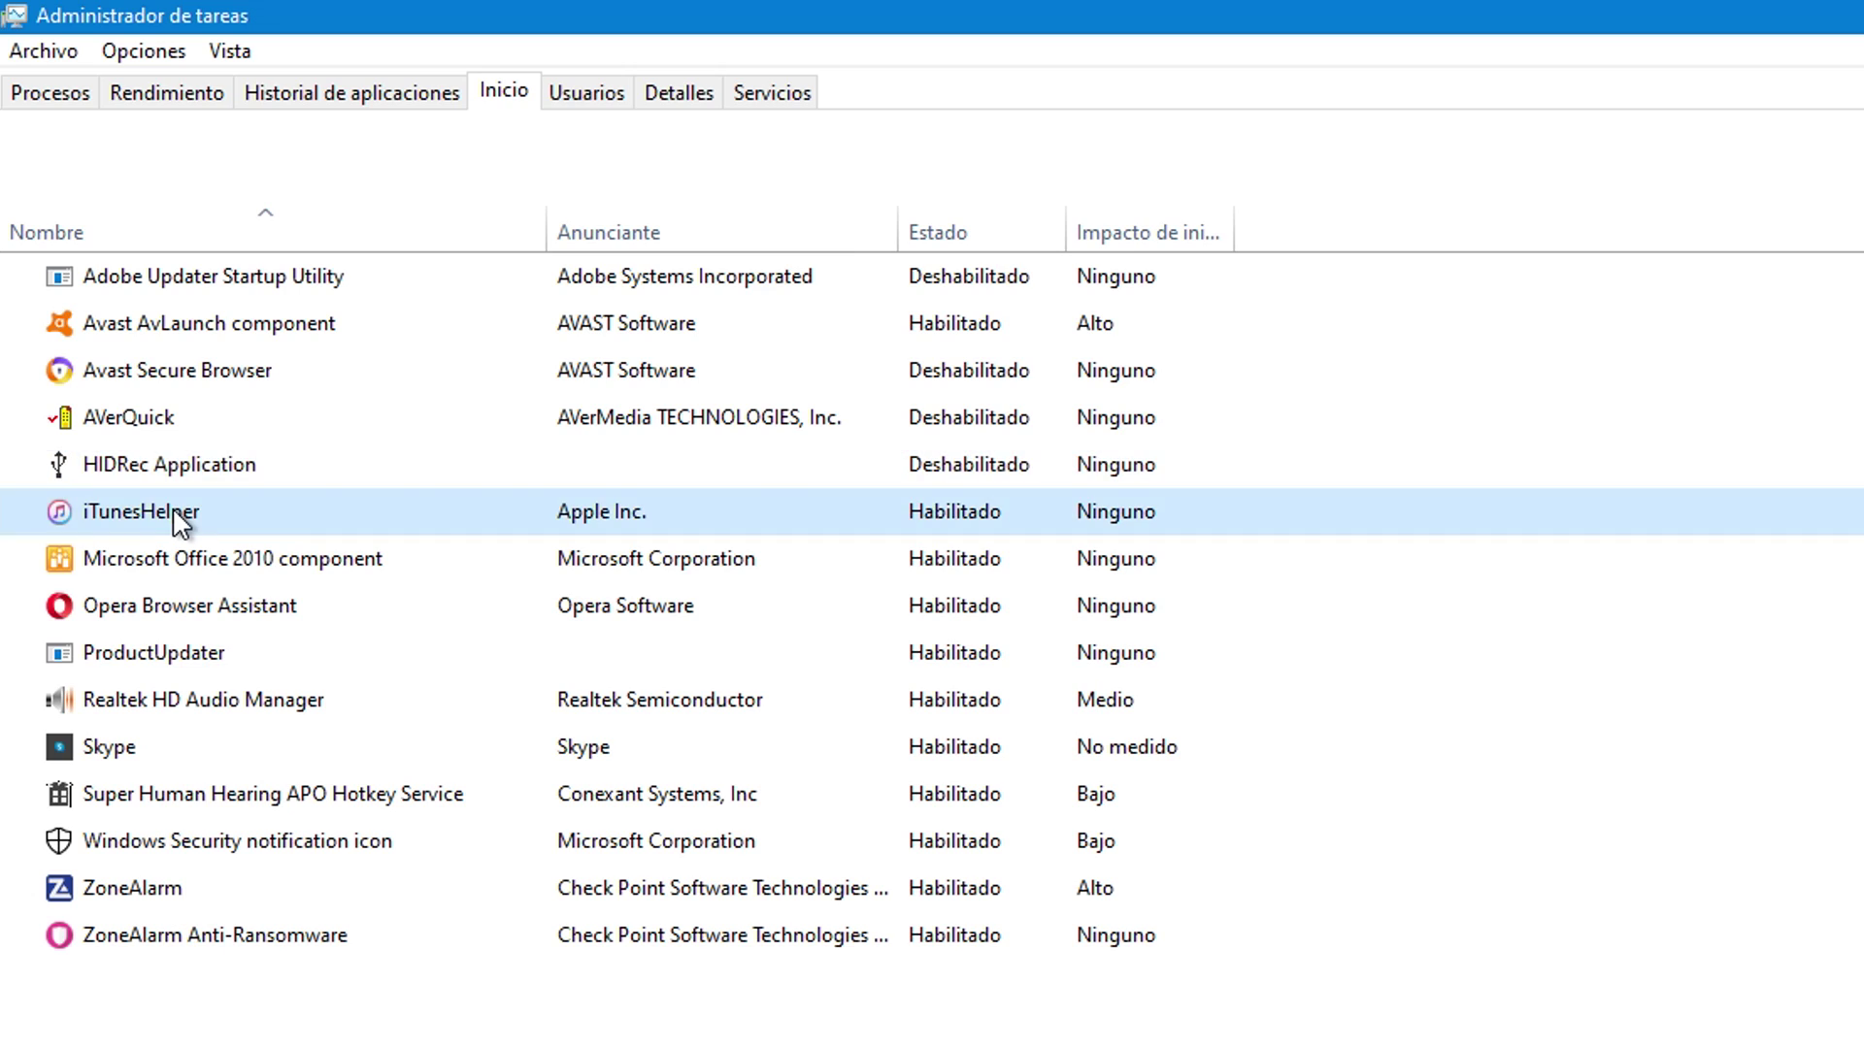
right_click(187, 518)
left_click(231, 524)
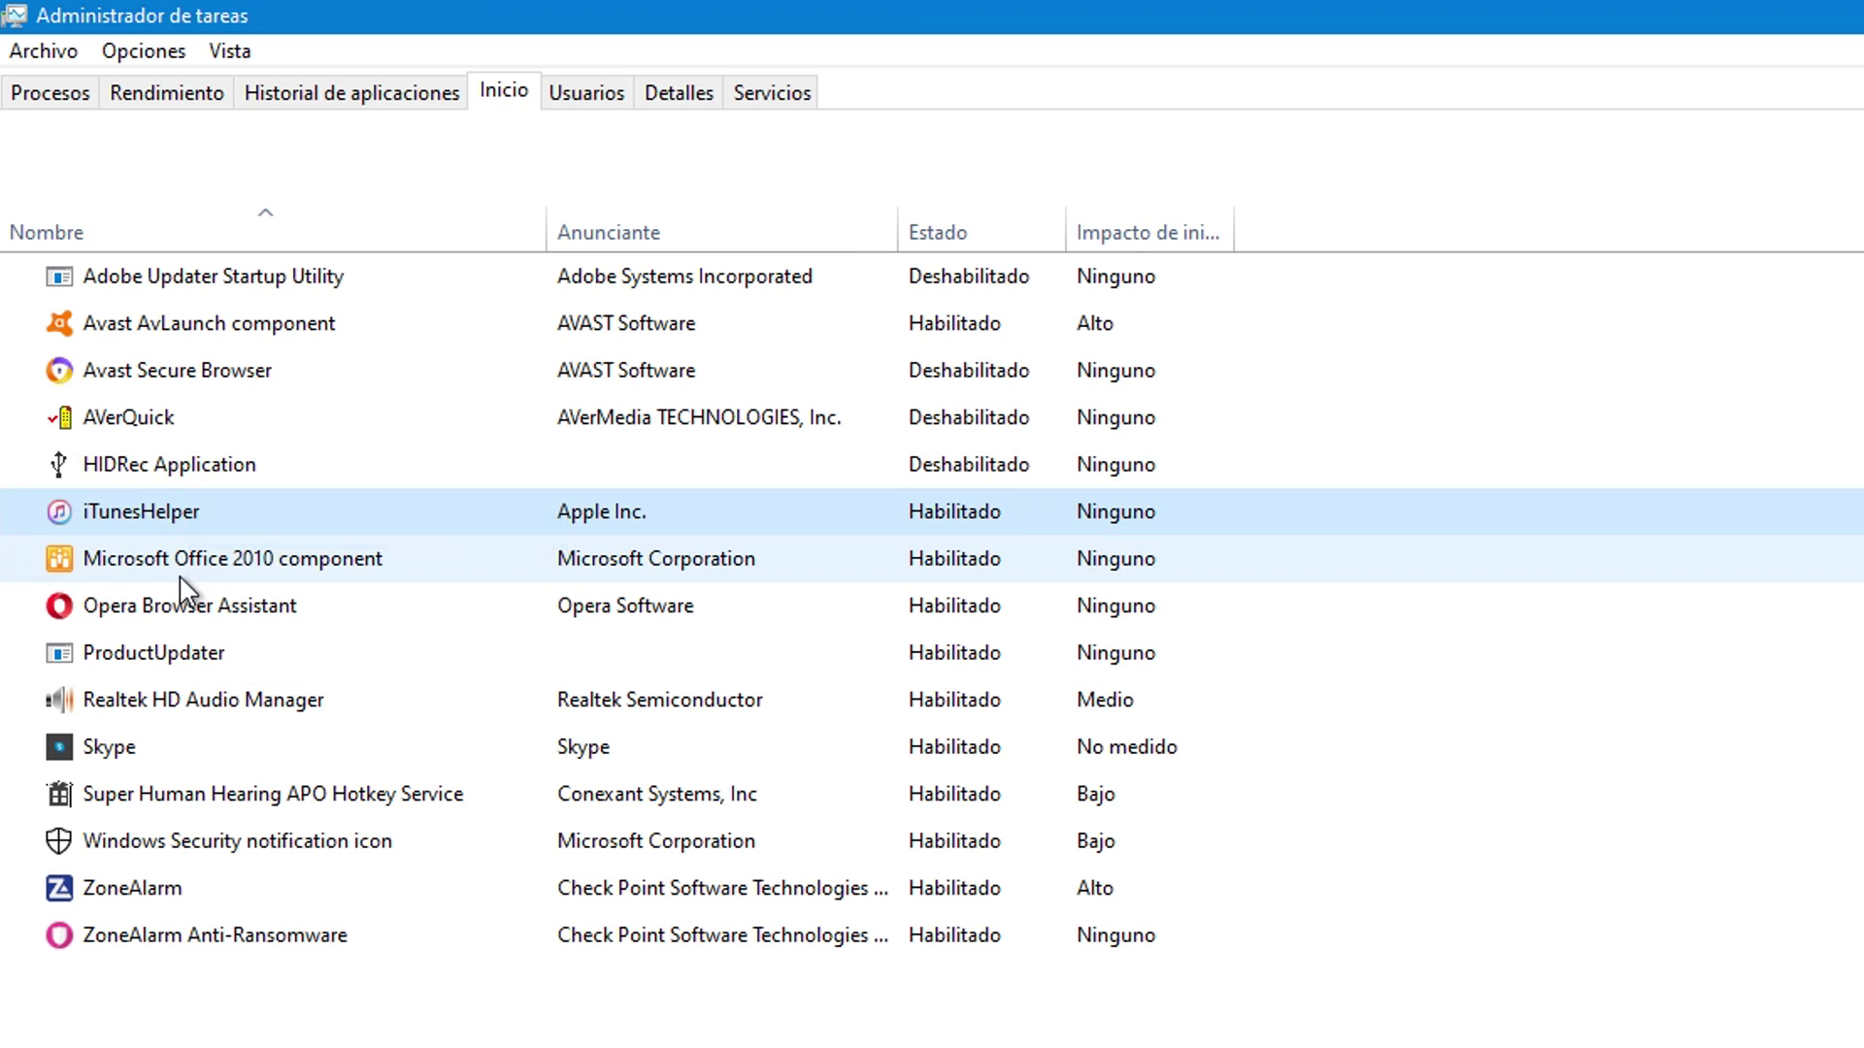
right_click(222, 566)
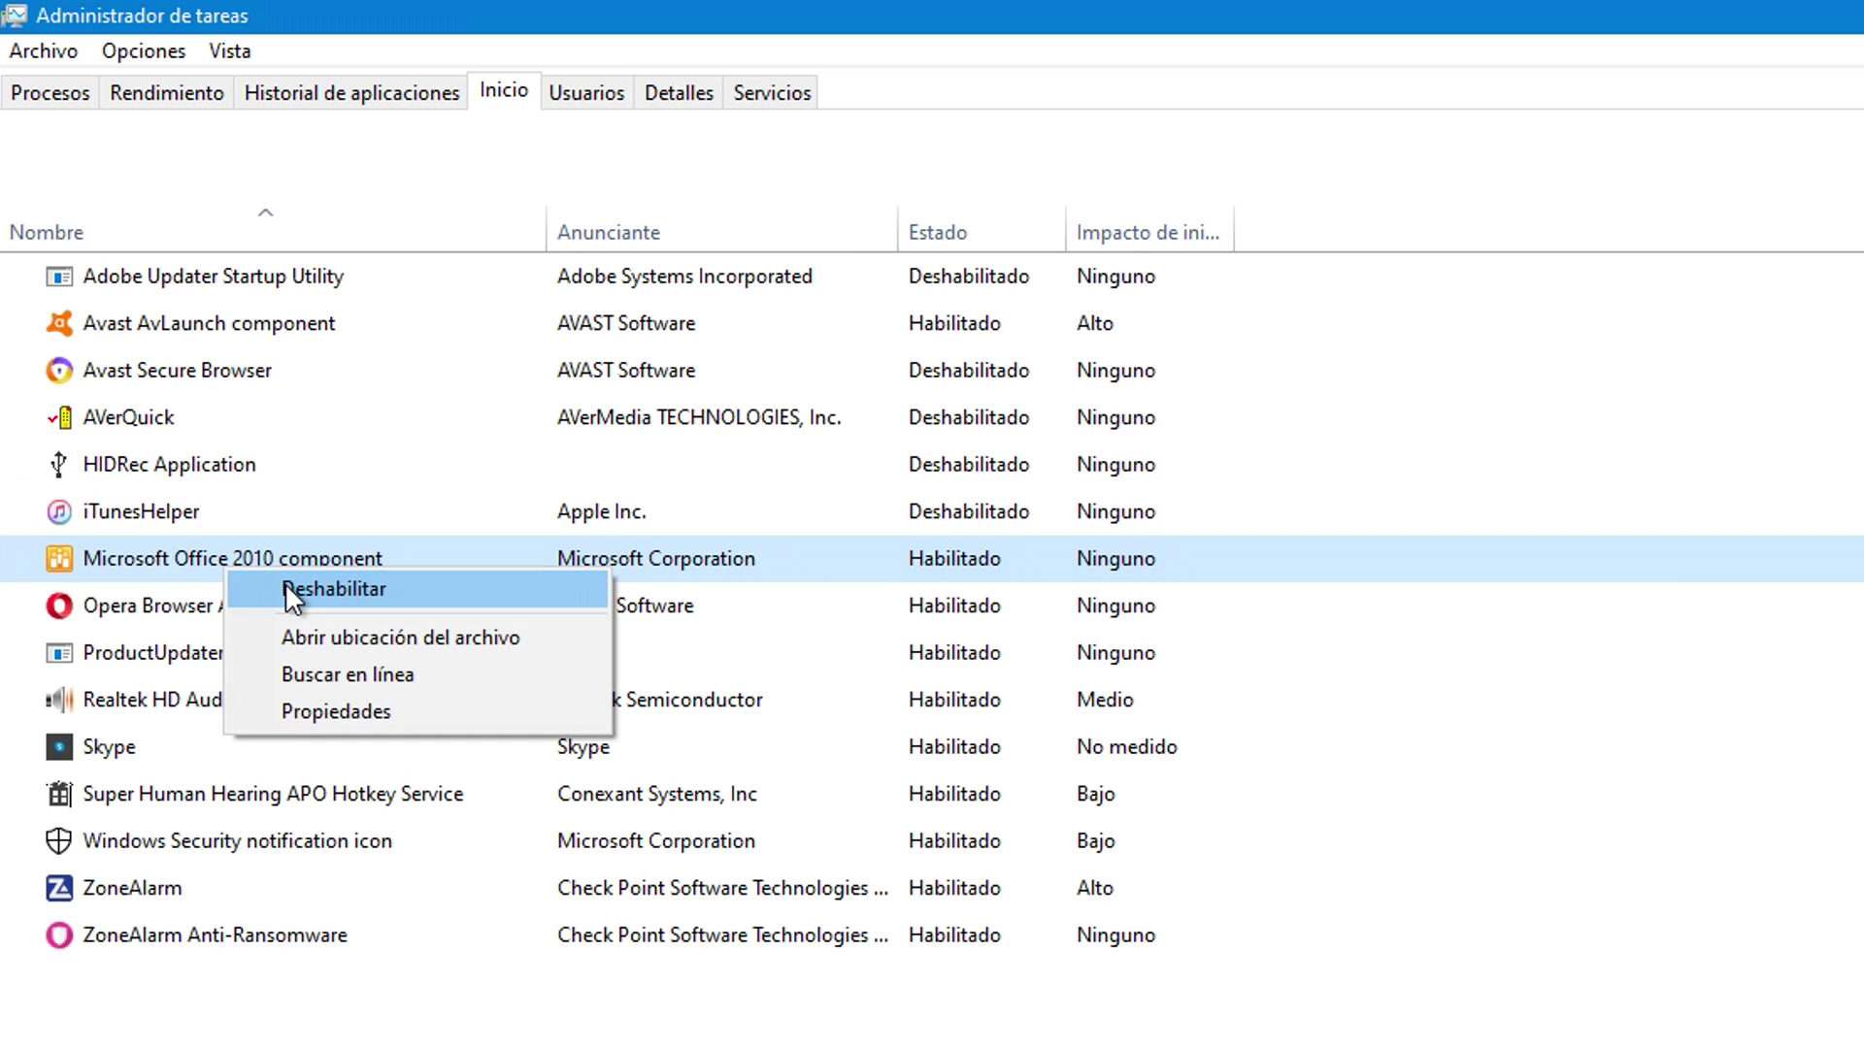
left_click(286, 588)
- Disable Opera Browser Assistant so it does not launch at Windows startup
left_click(261, 607)
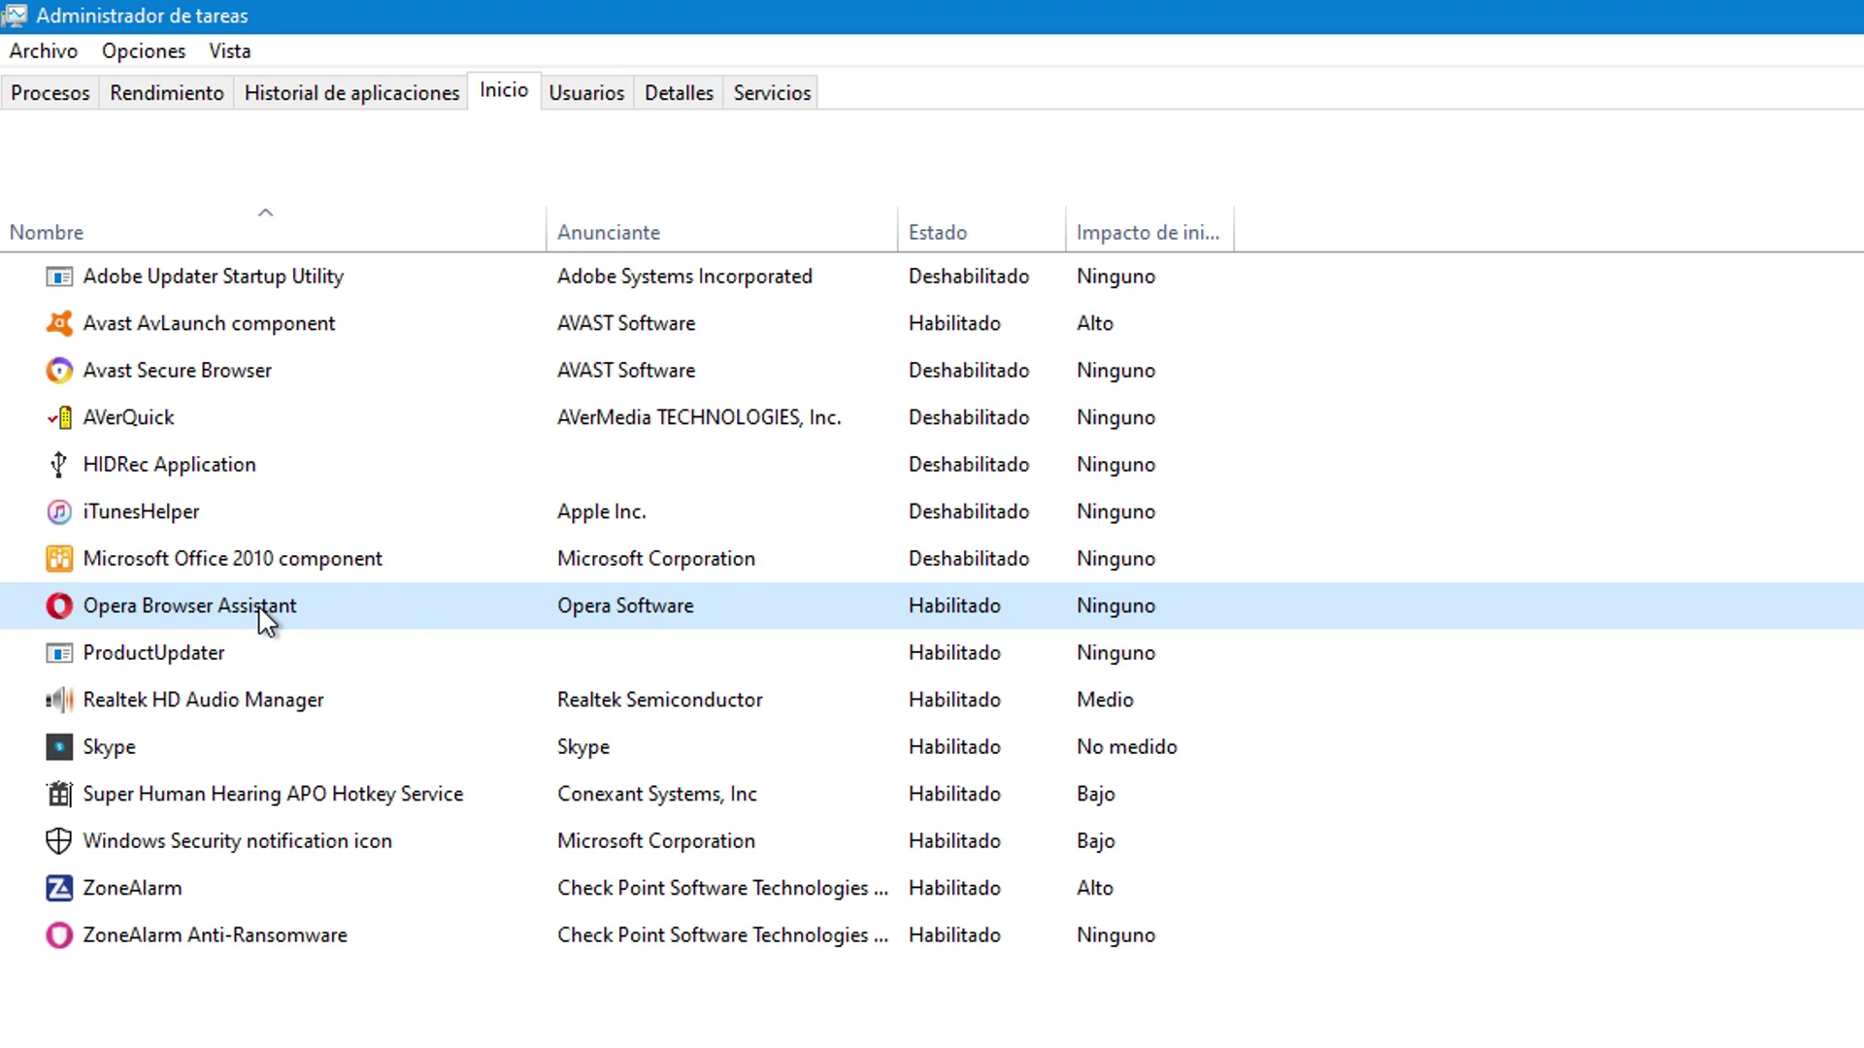
right_click(260, 613)
left_click(318, 629)
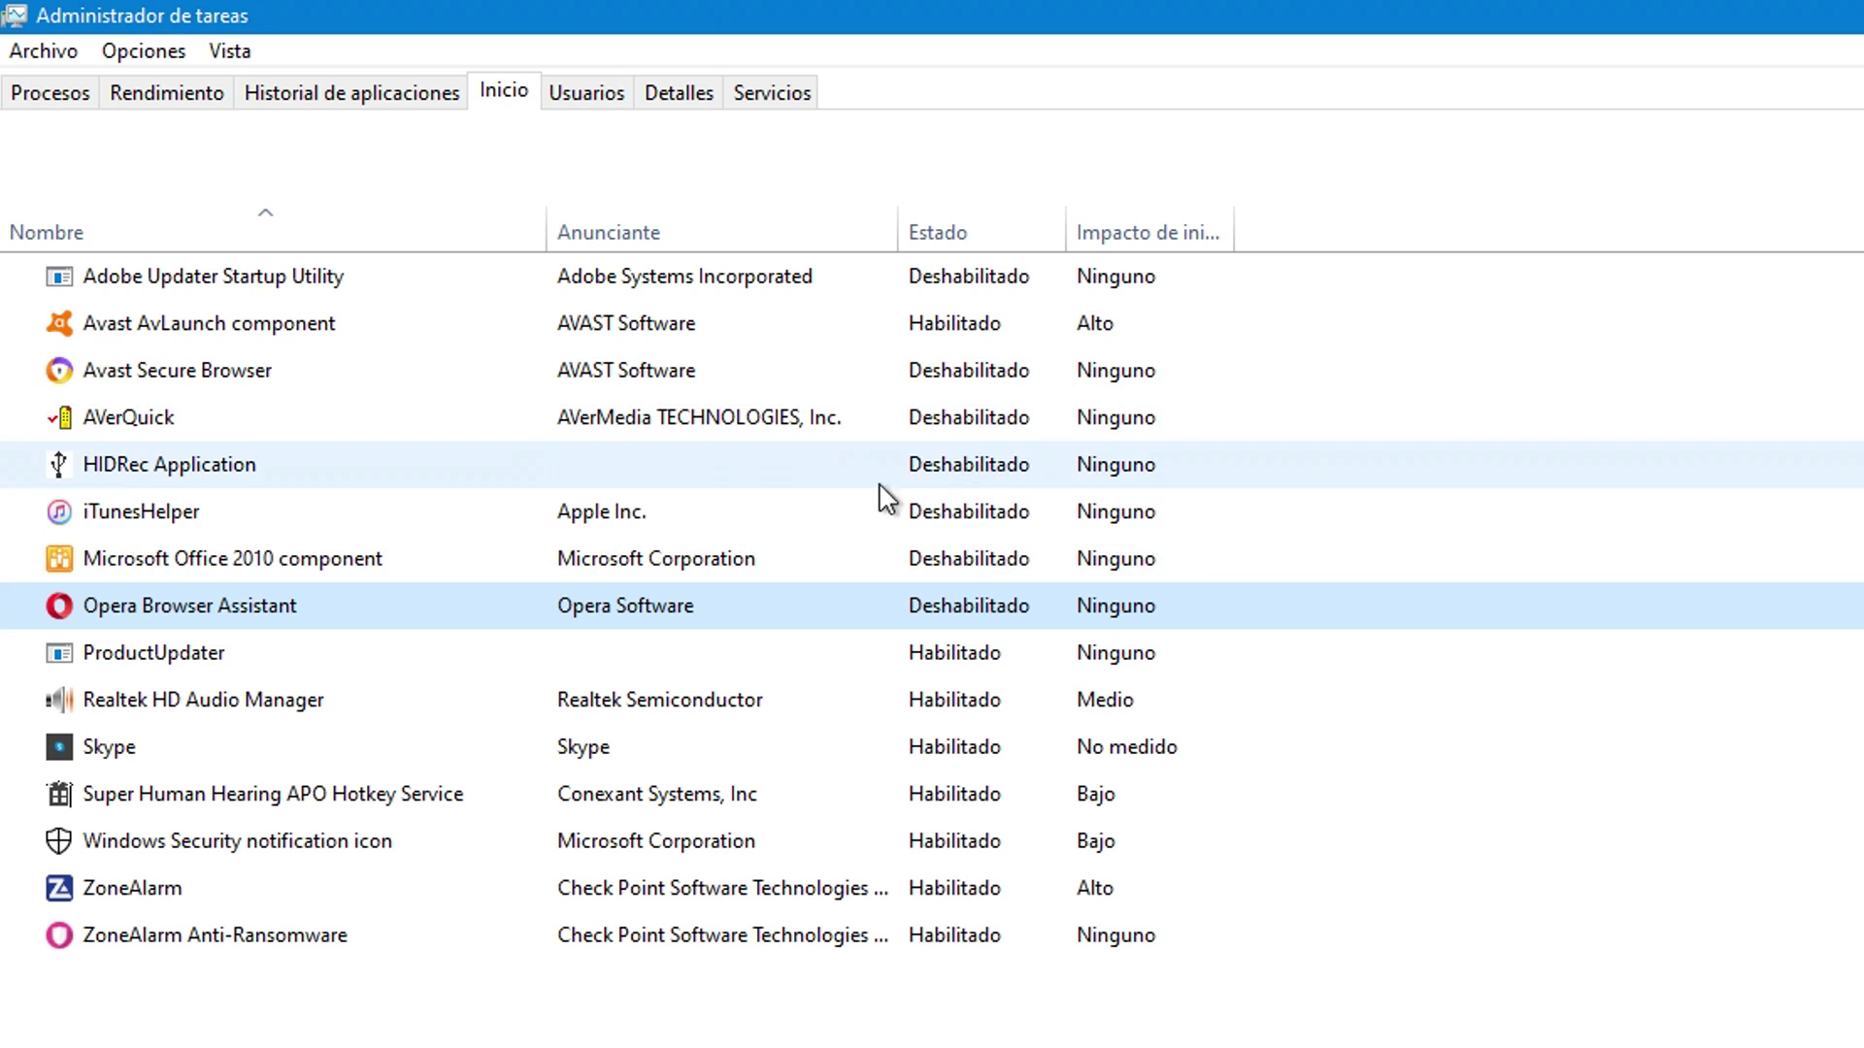
- Open ProductUpdater's file properties and highlight the Freemake name in its location path to identify the related program
left_click(214, 651)
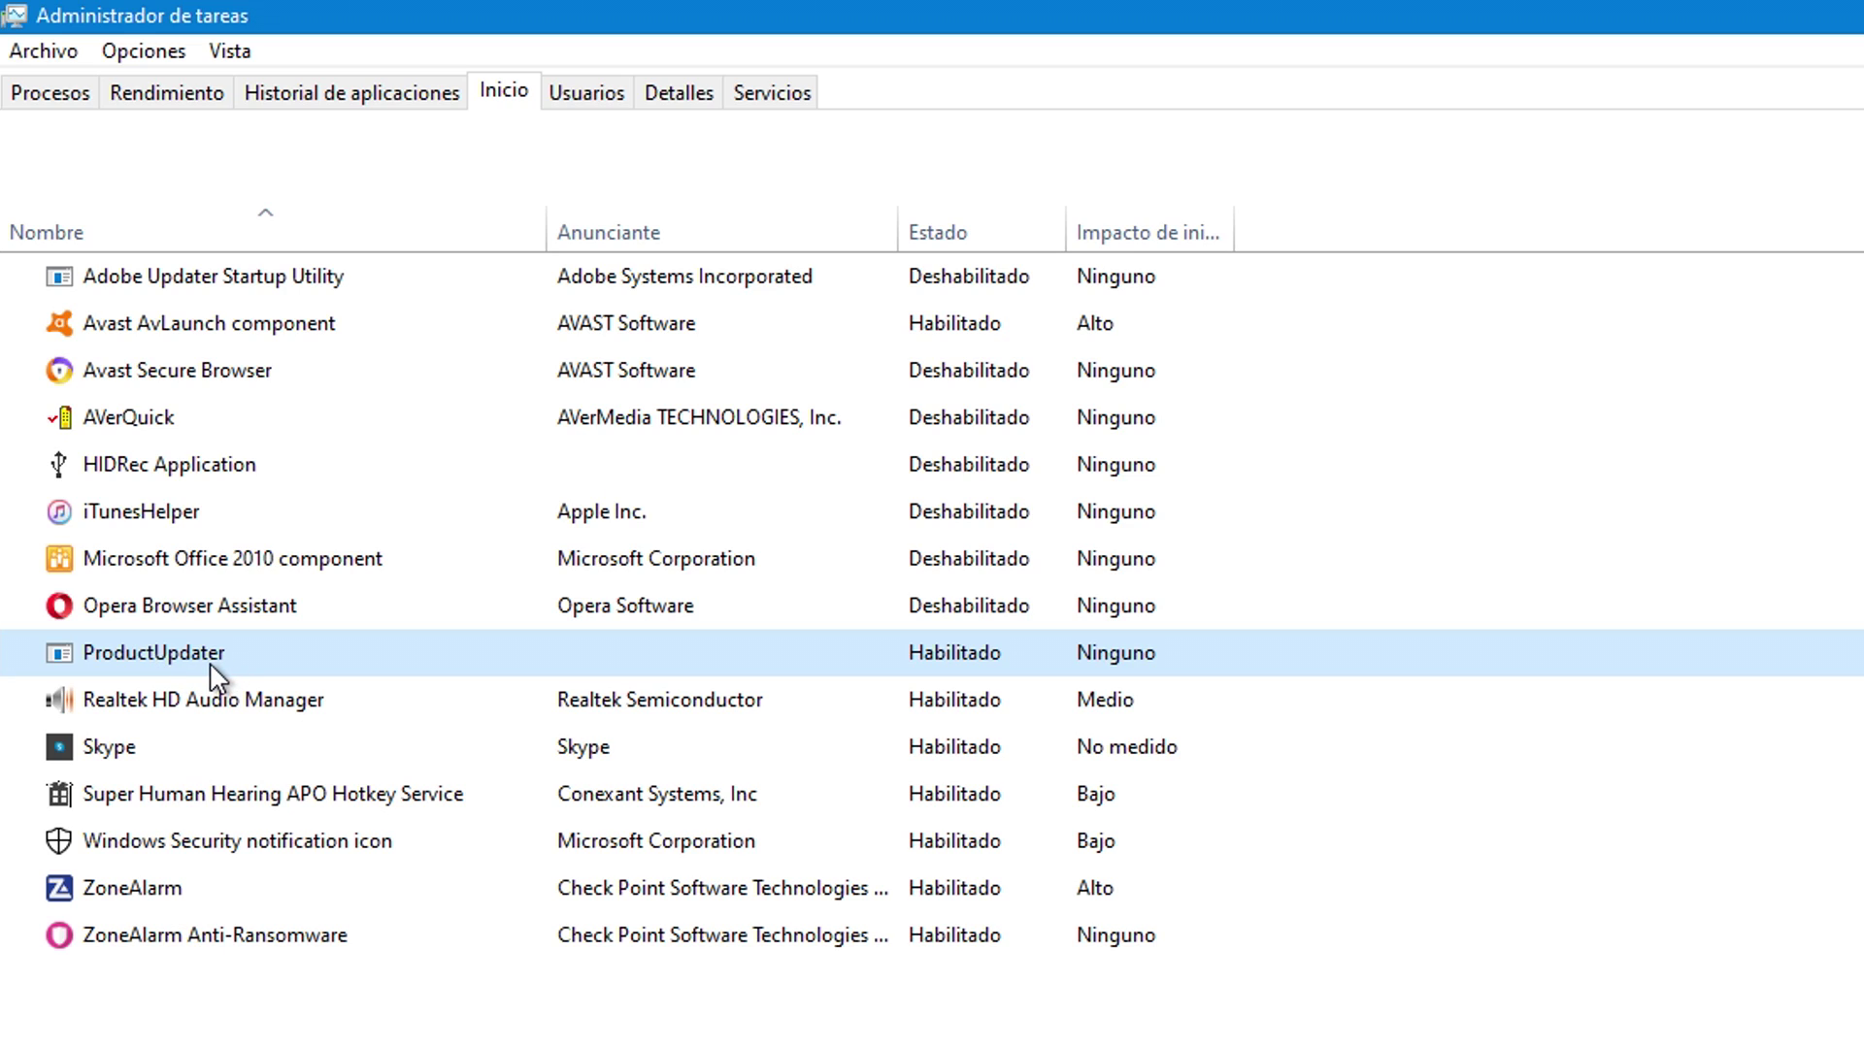
right_click(212, 667)
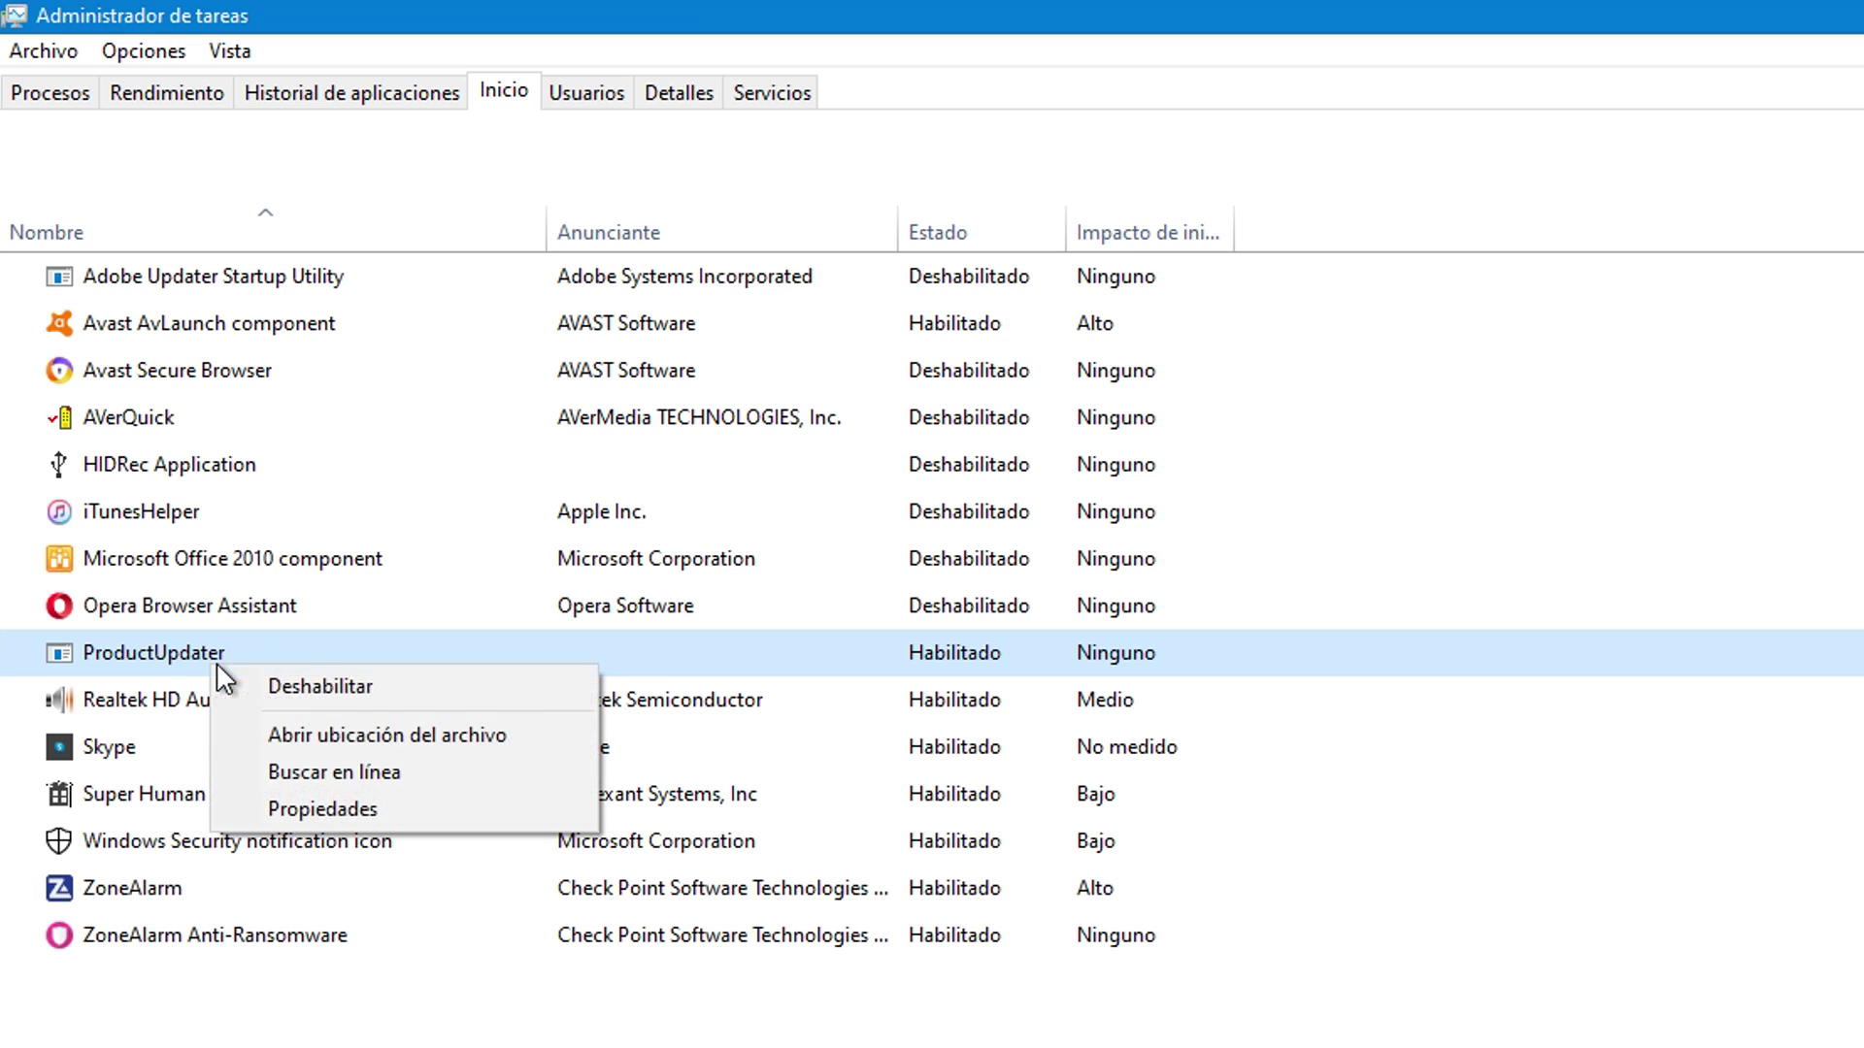
left_click(315, 810)
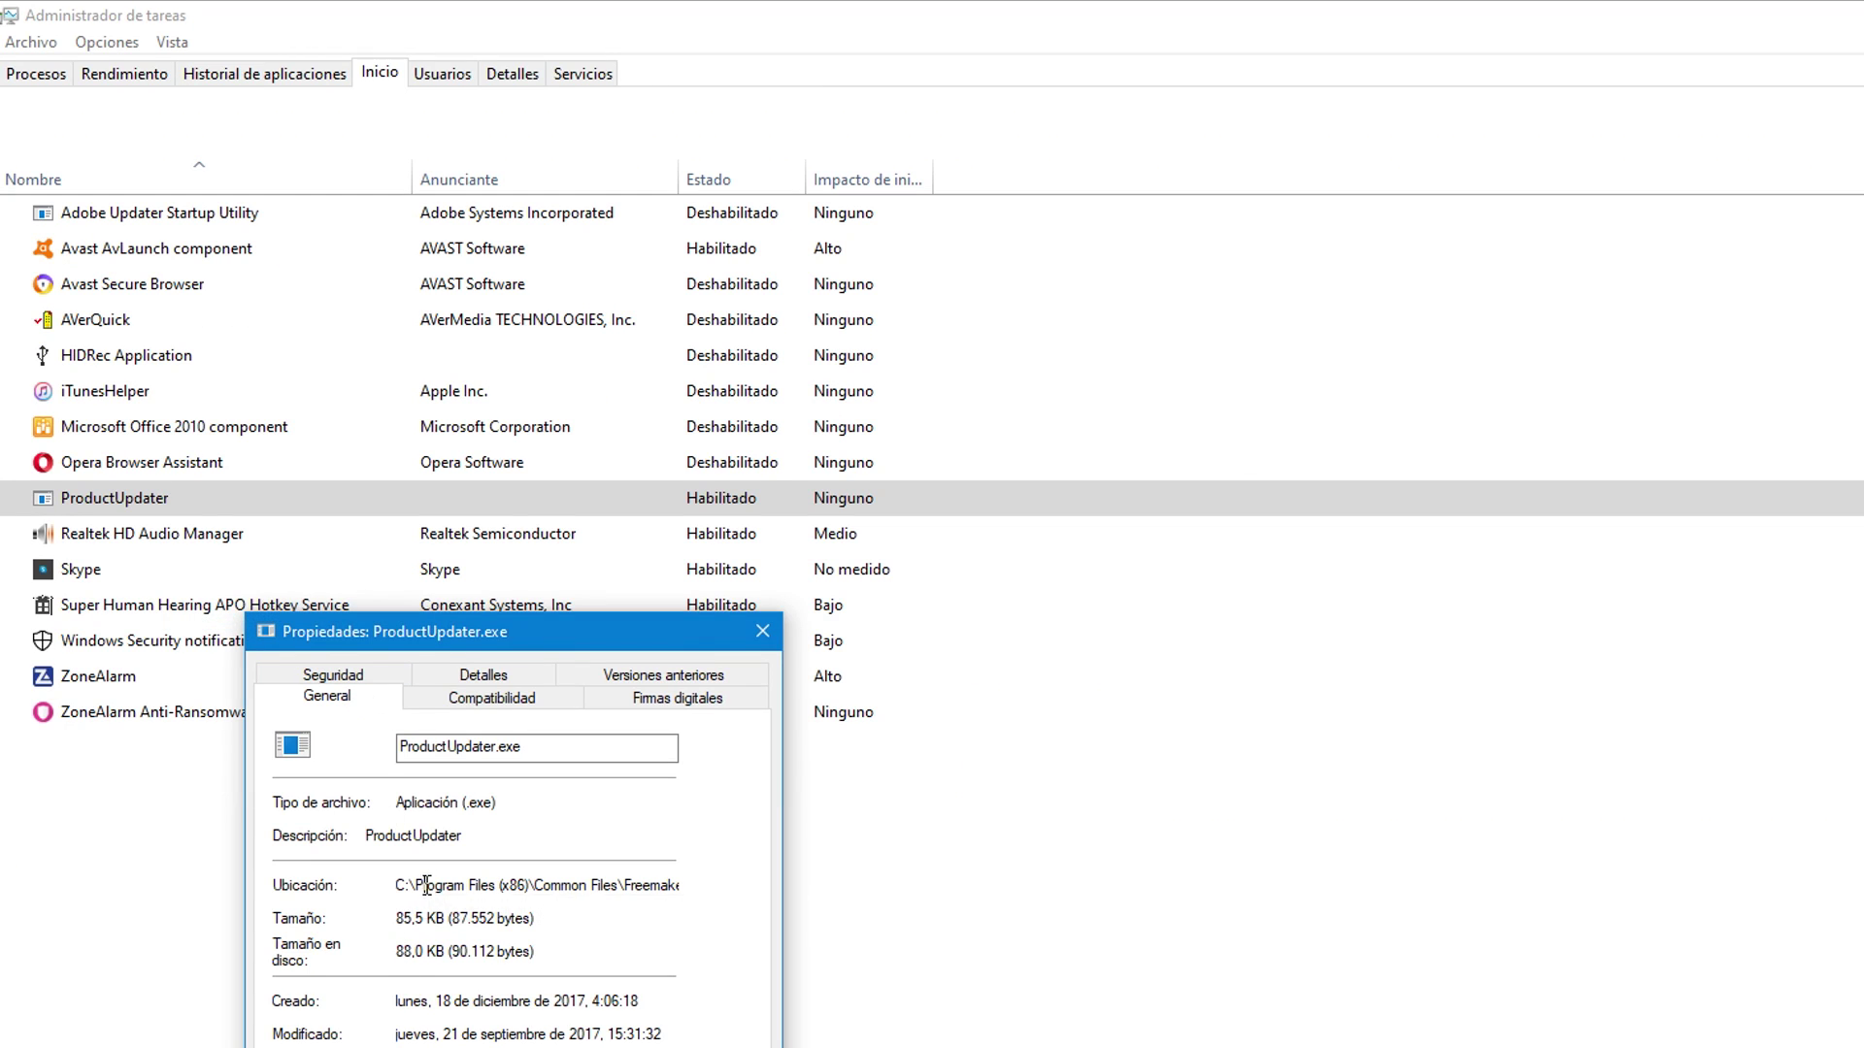
left_click_drag(424, 886, 731, 902)
left_click(538, 904)
left_click_drag(526, 894, 474, 893)
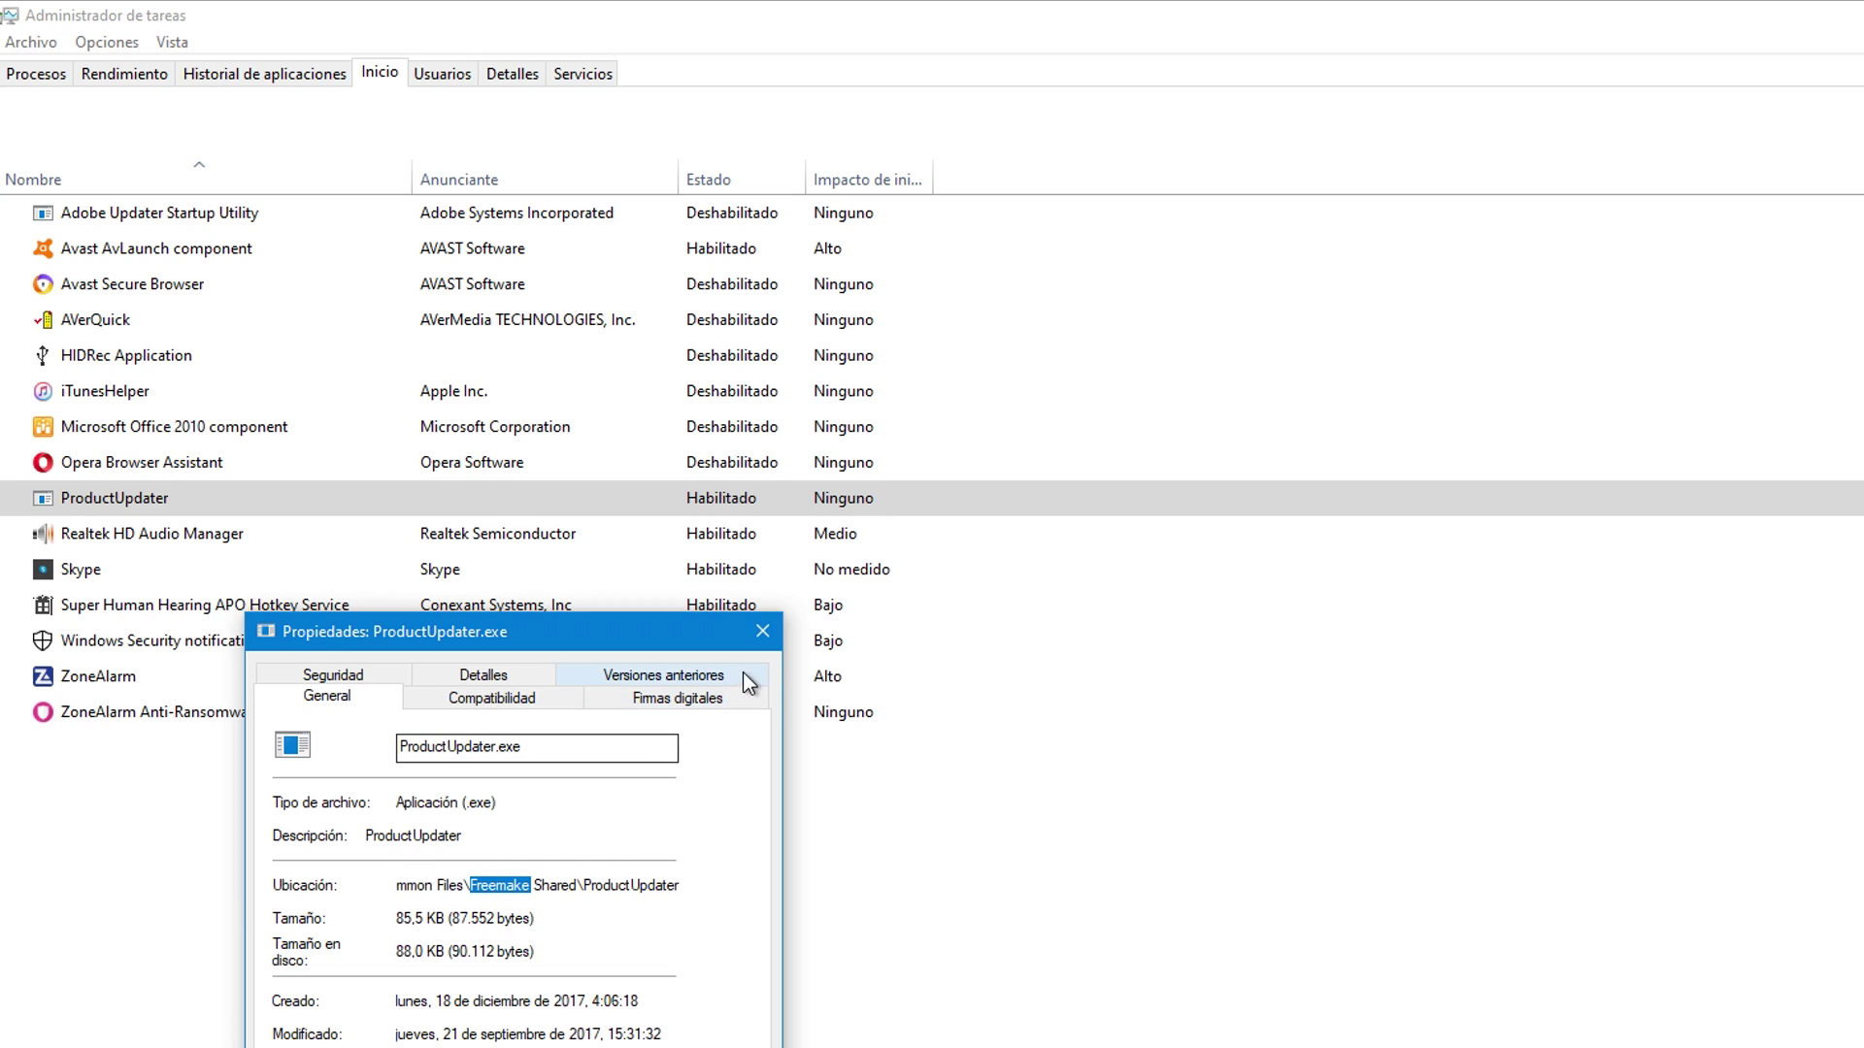
- Close the ProductUpdater properties and disable ProductUpdater at startup
left_click(761, 633)
right_click(147, 504)
left_click(193, 522)
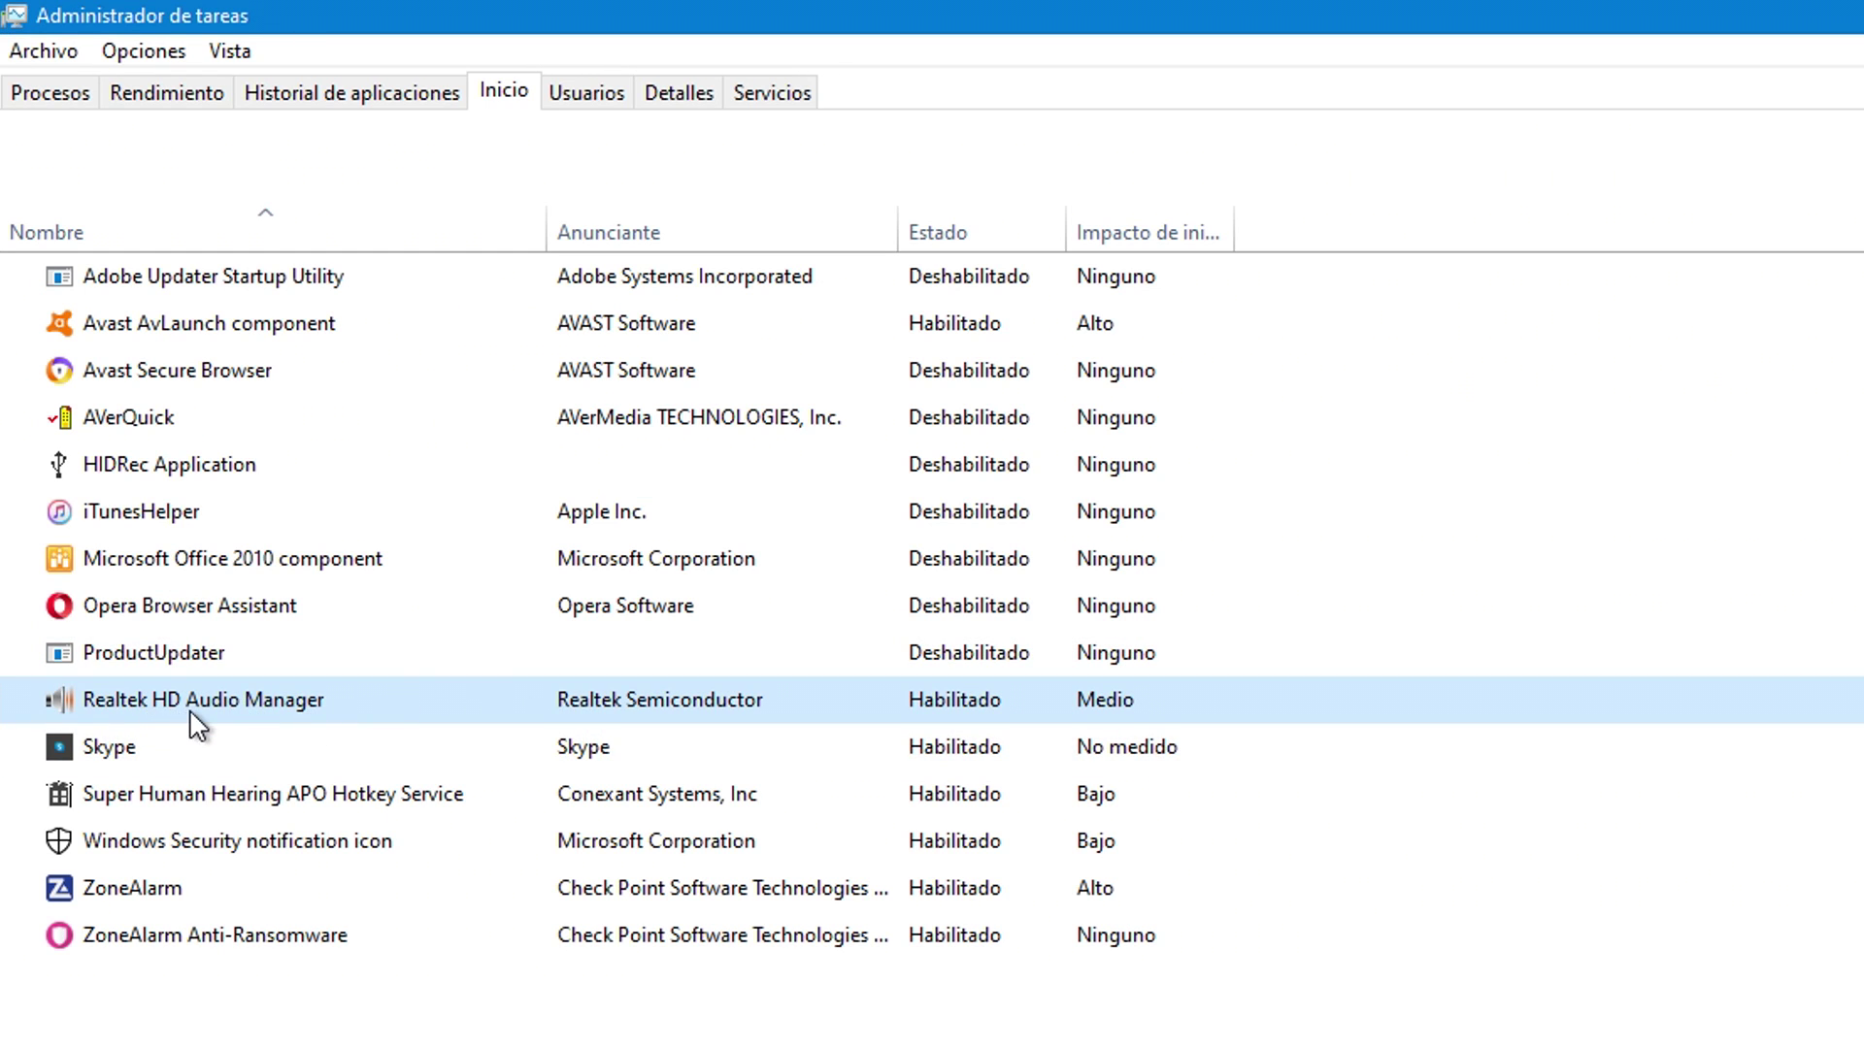
- Disable Skype so it does not launch at Windows startup
left_click(127, 763)
right_click(126, 764)
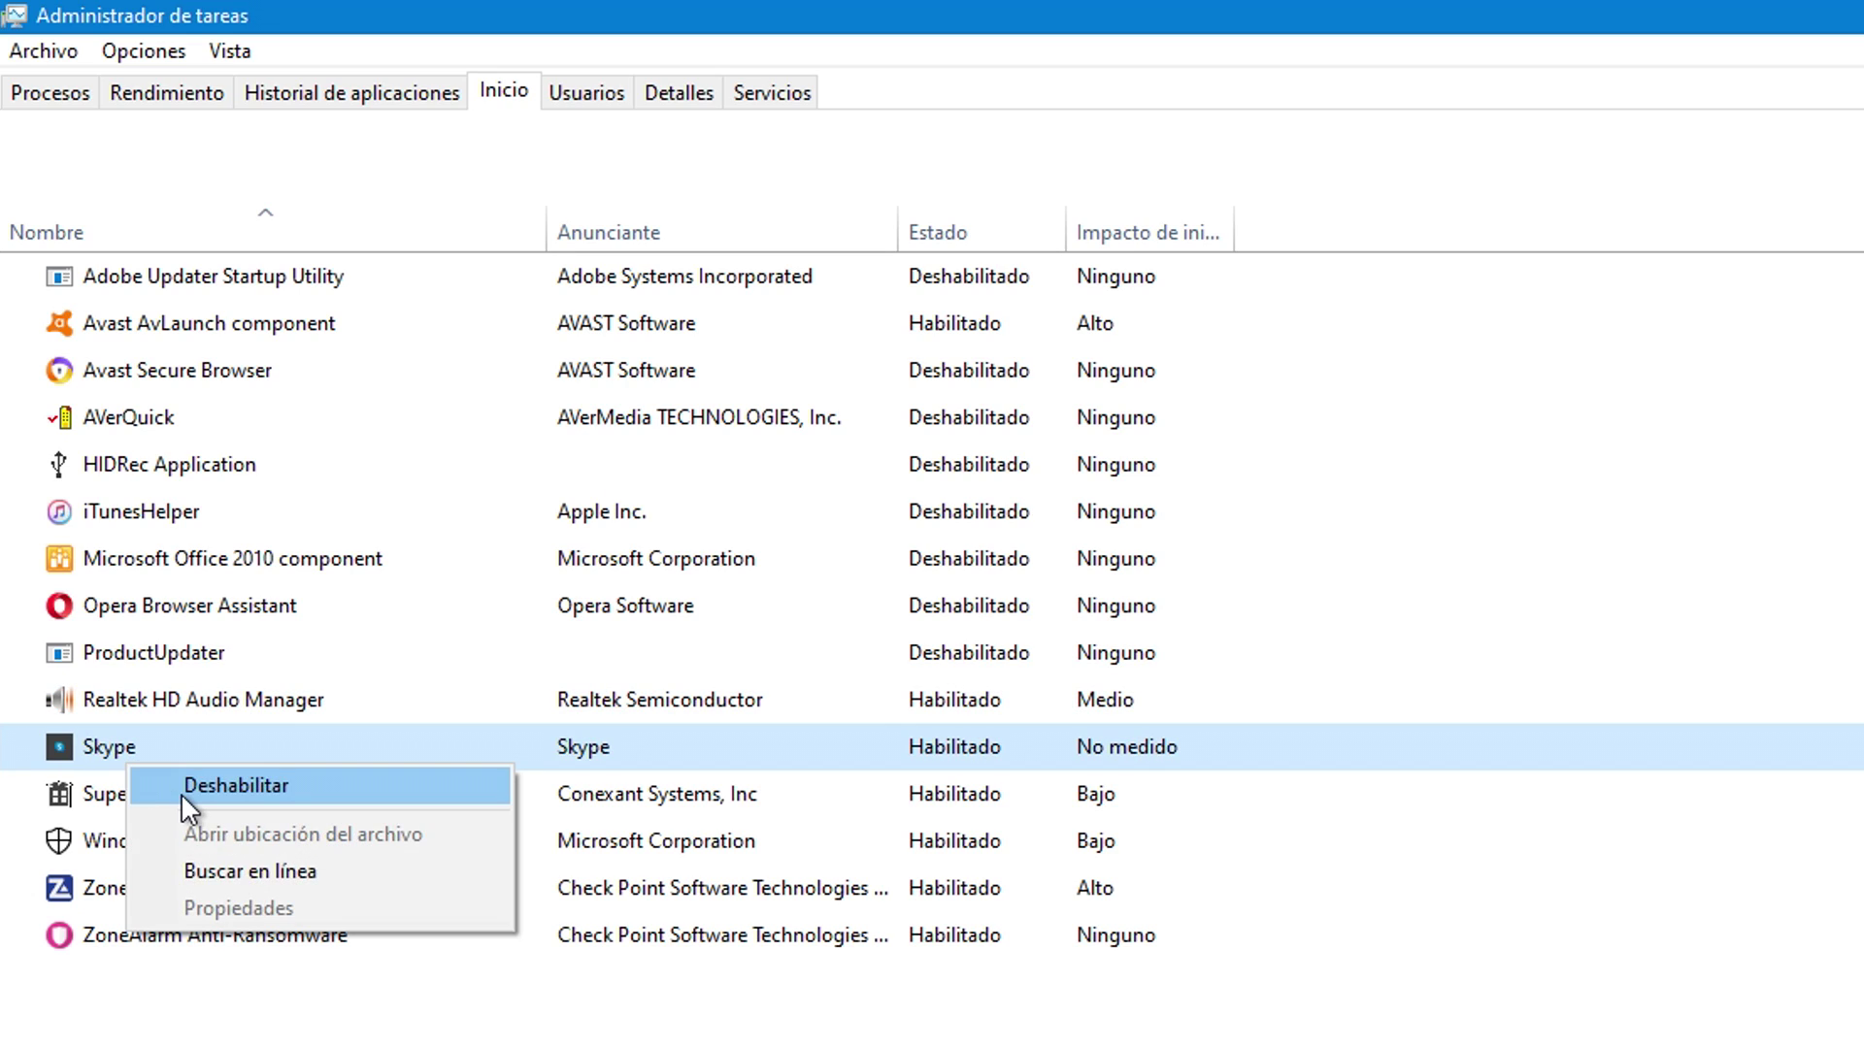
left_click(180, 794)
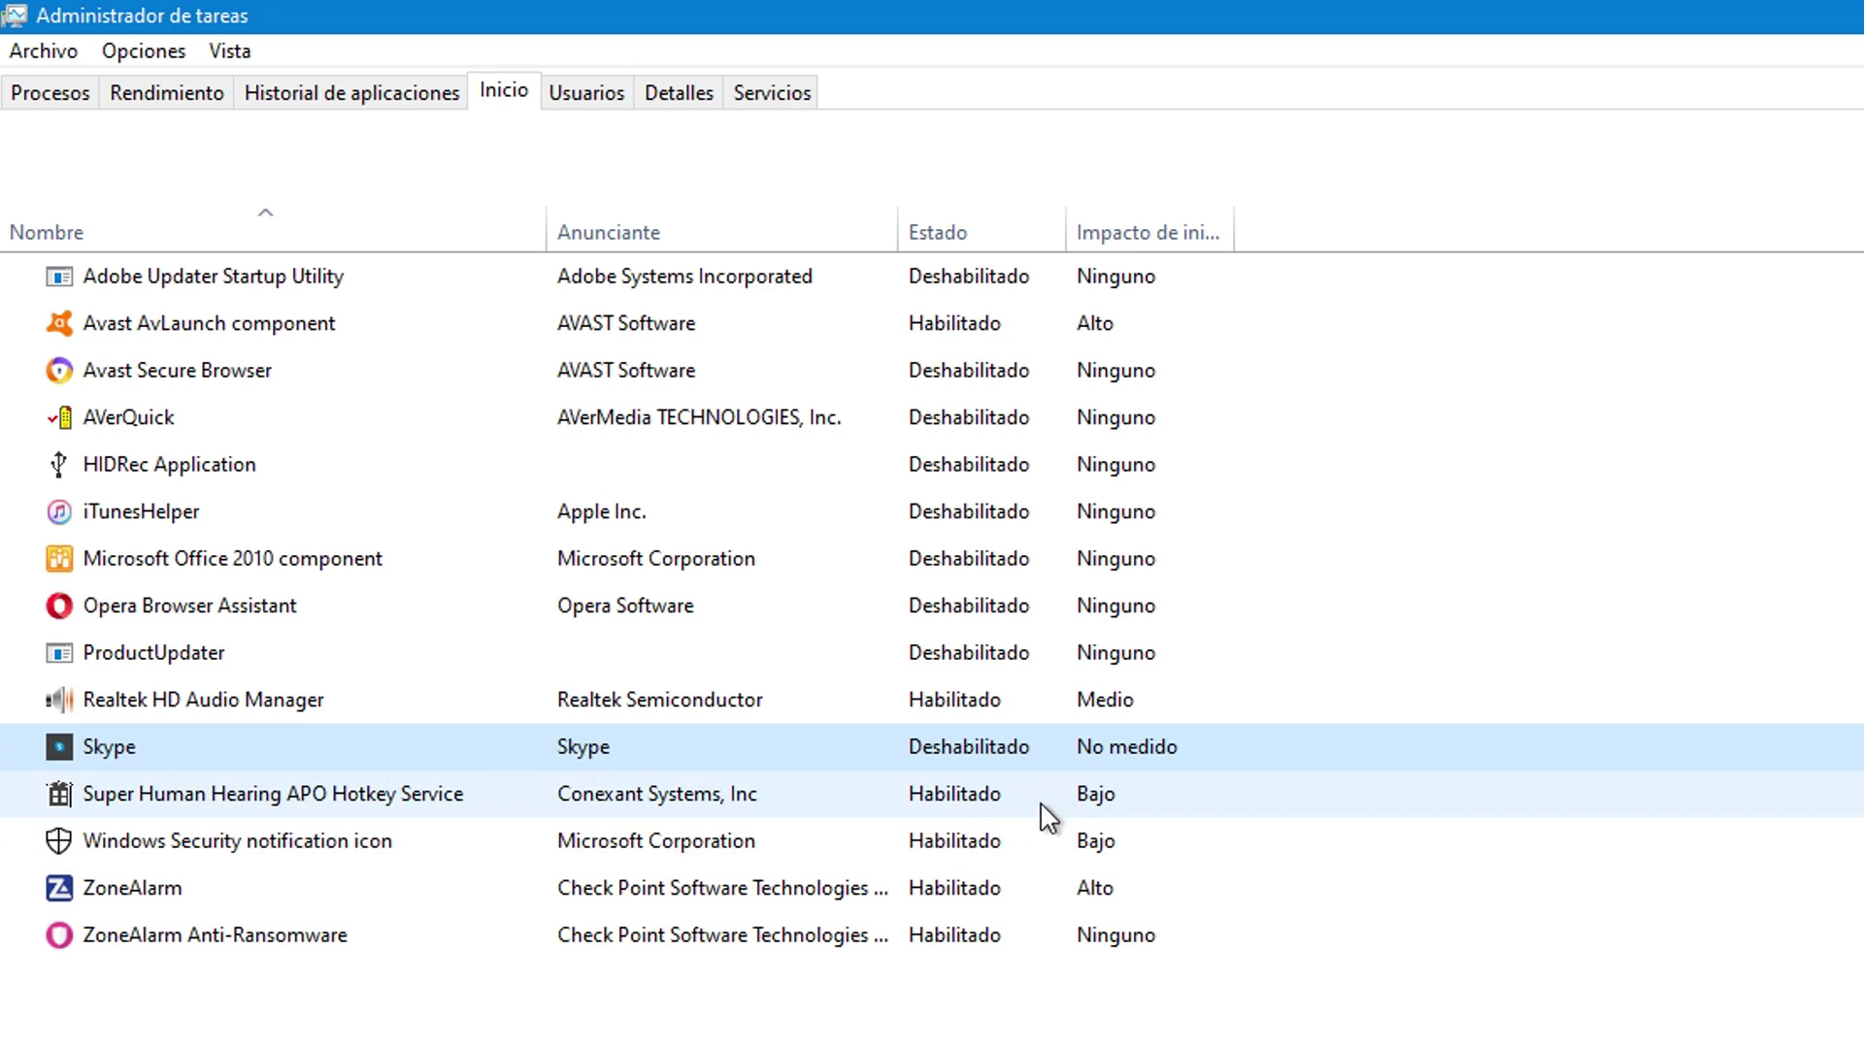
- Review the Super Human Hearing, Windows Security and ZoneAlarm entries, and disable only ZoneAlarm Anti-Ransomware at startup
left_click(228, 812)
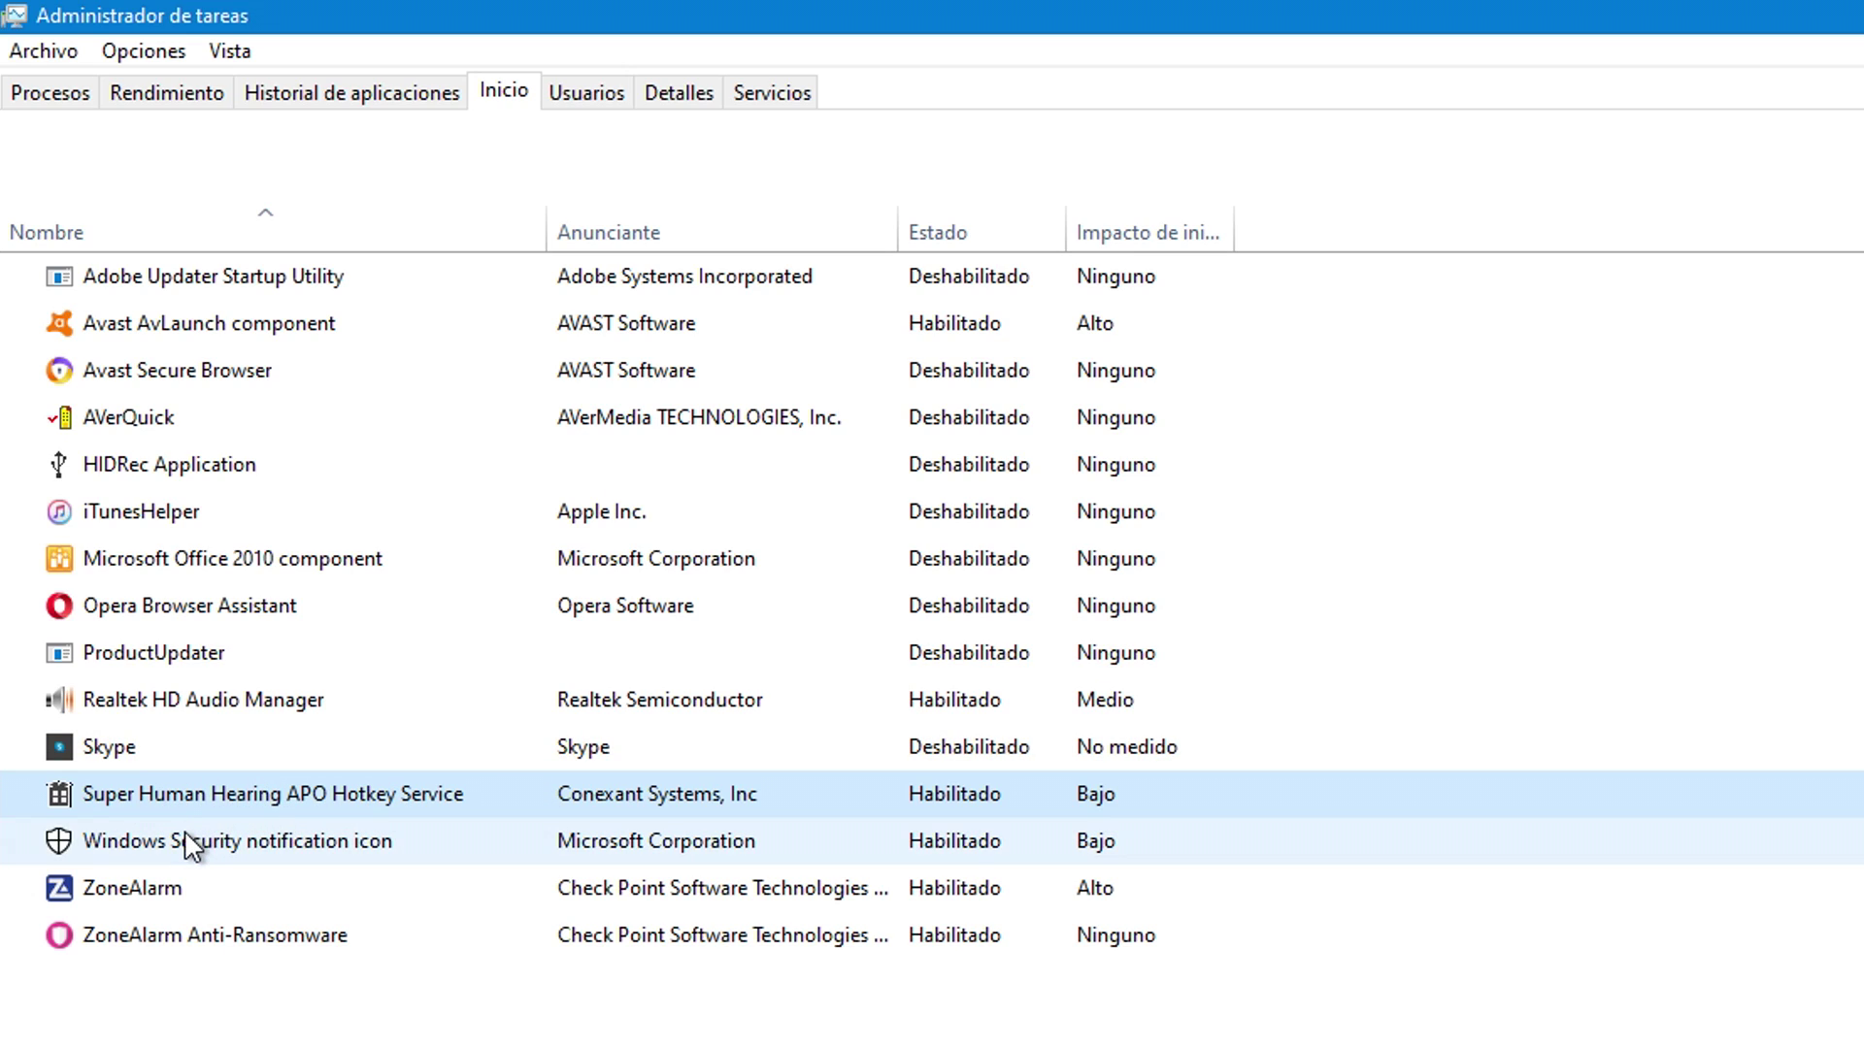
left_click(189, 845)
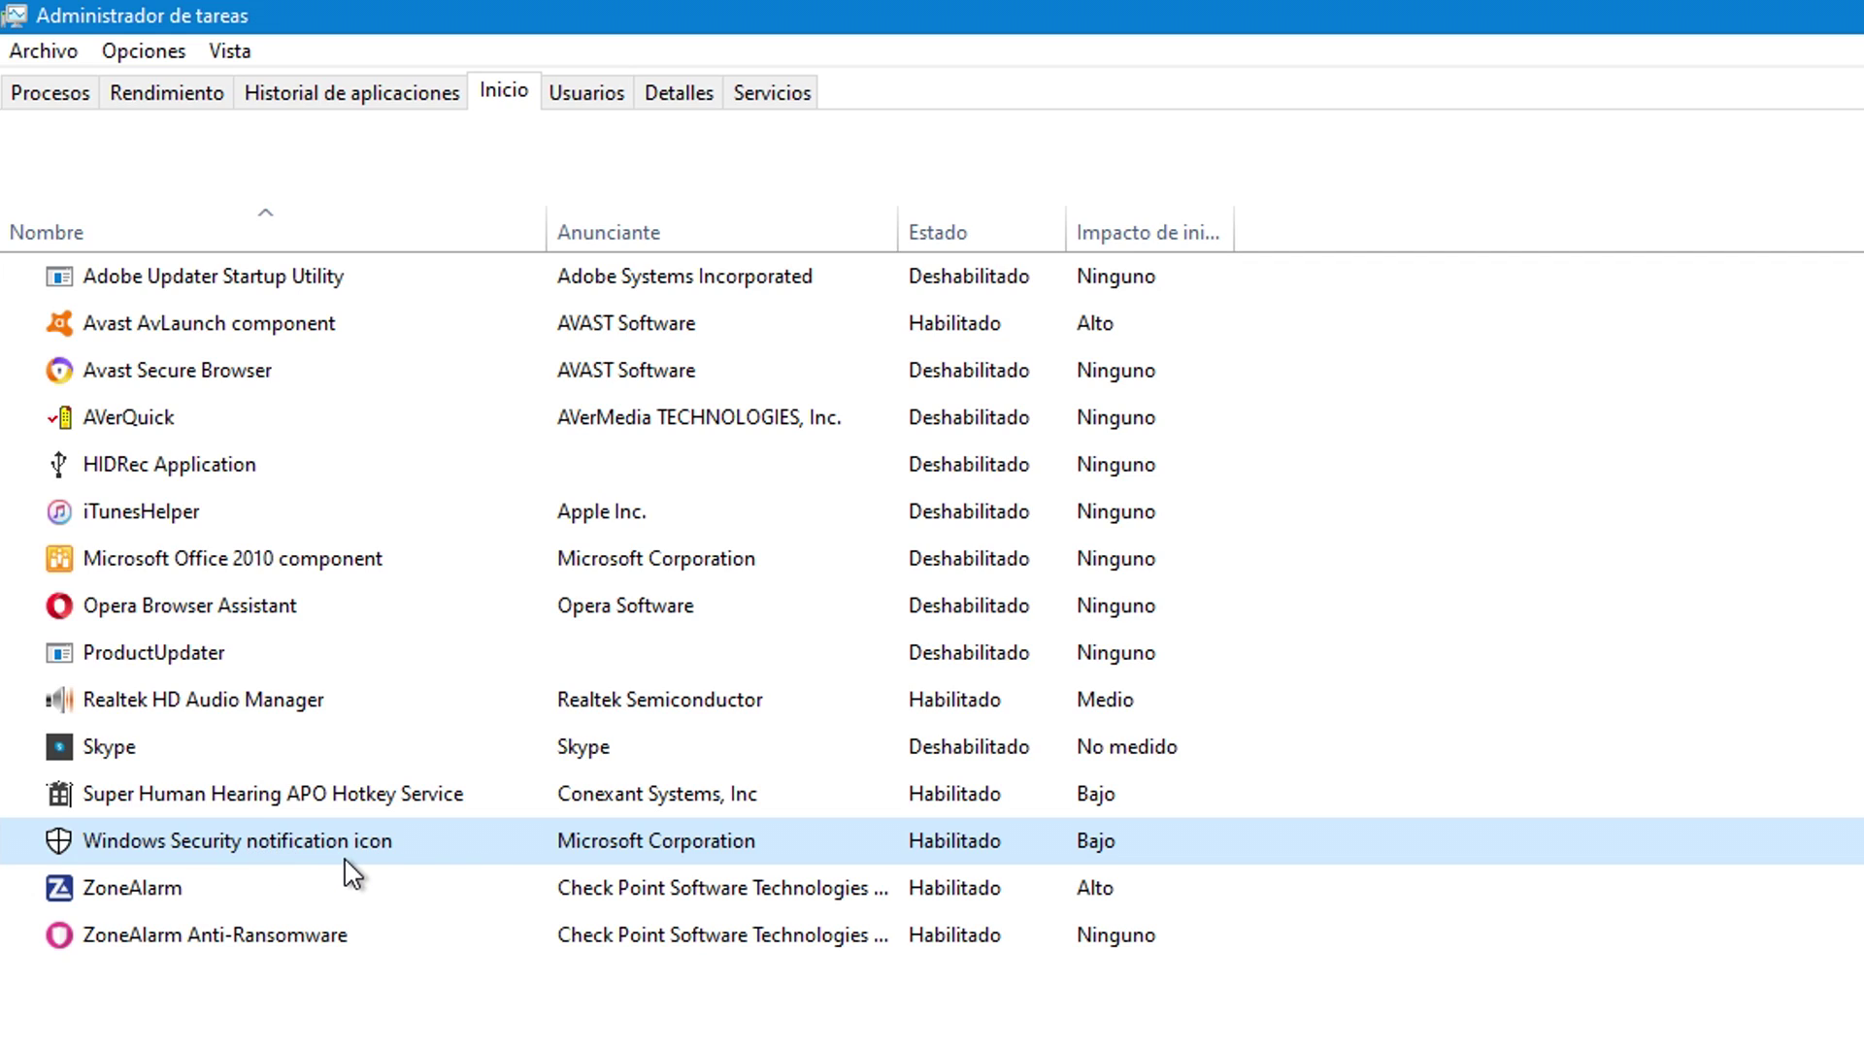
left_click(151, 901)
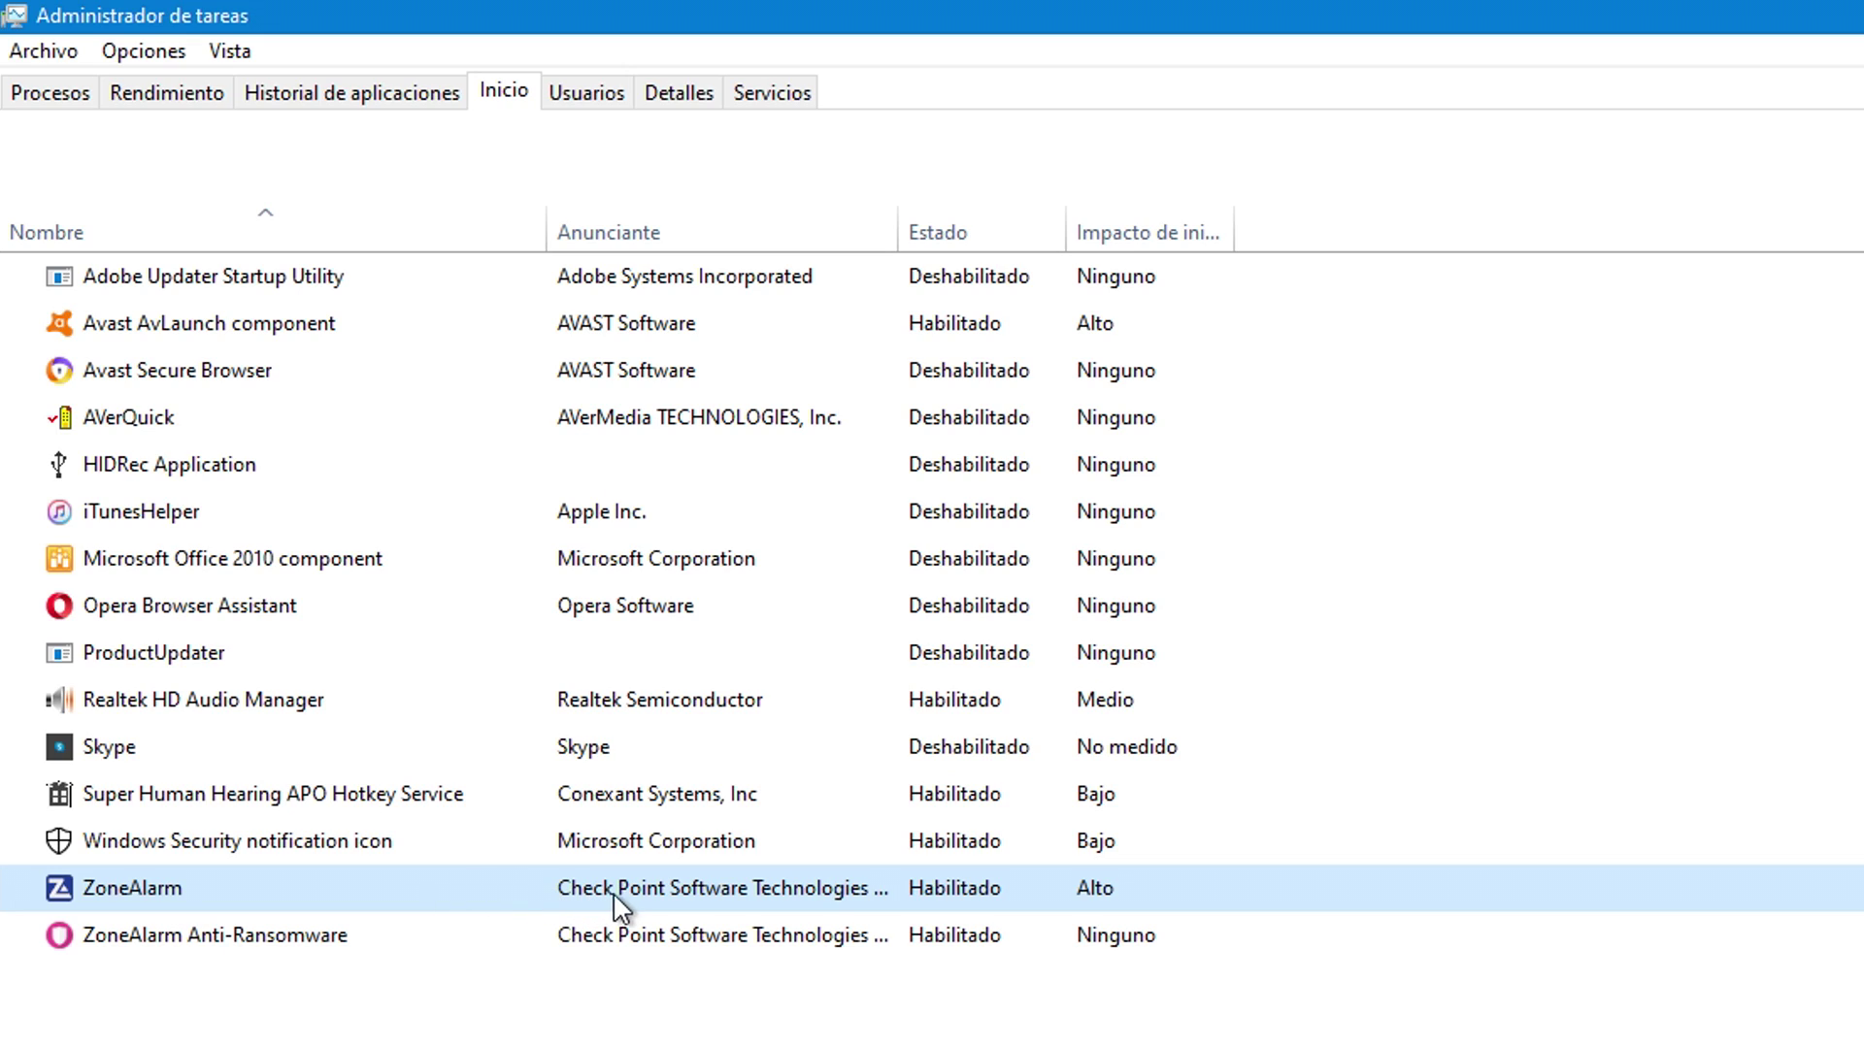
left_click(282, 950)
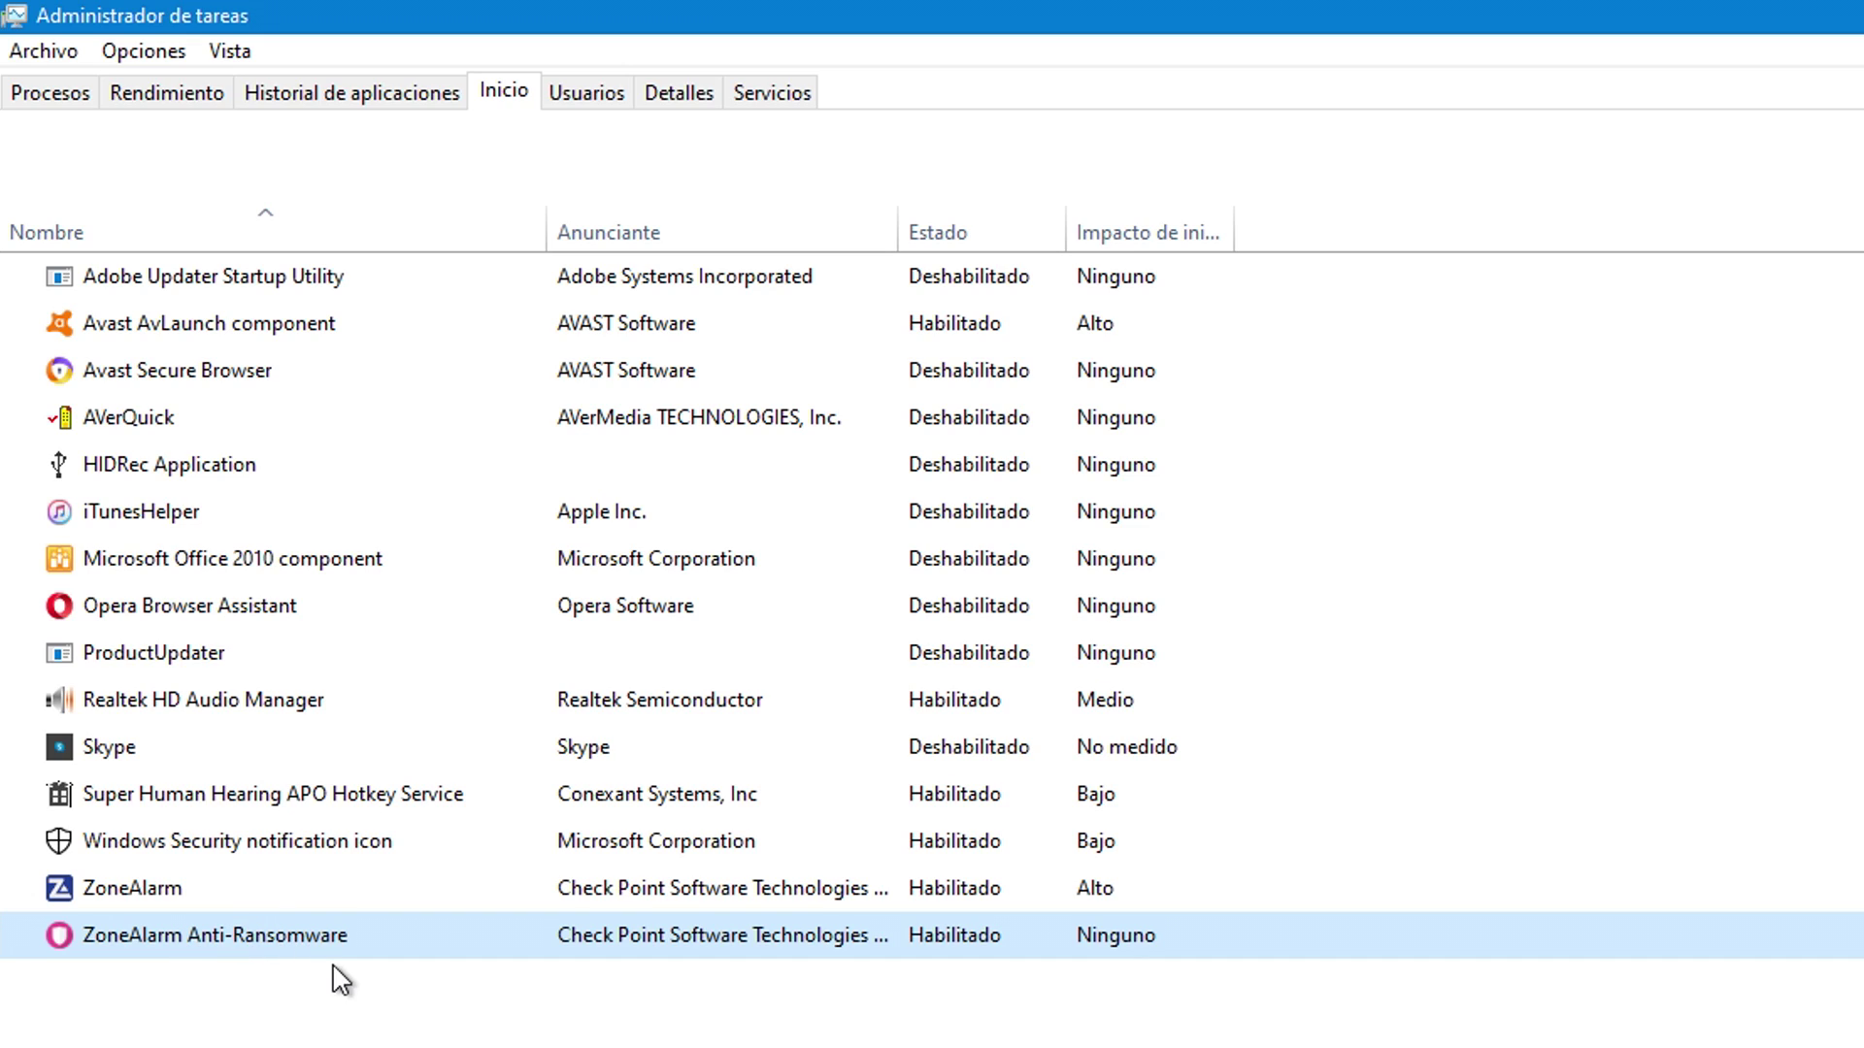
right_click(270, 942)
left_click(361, 990)
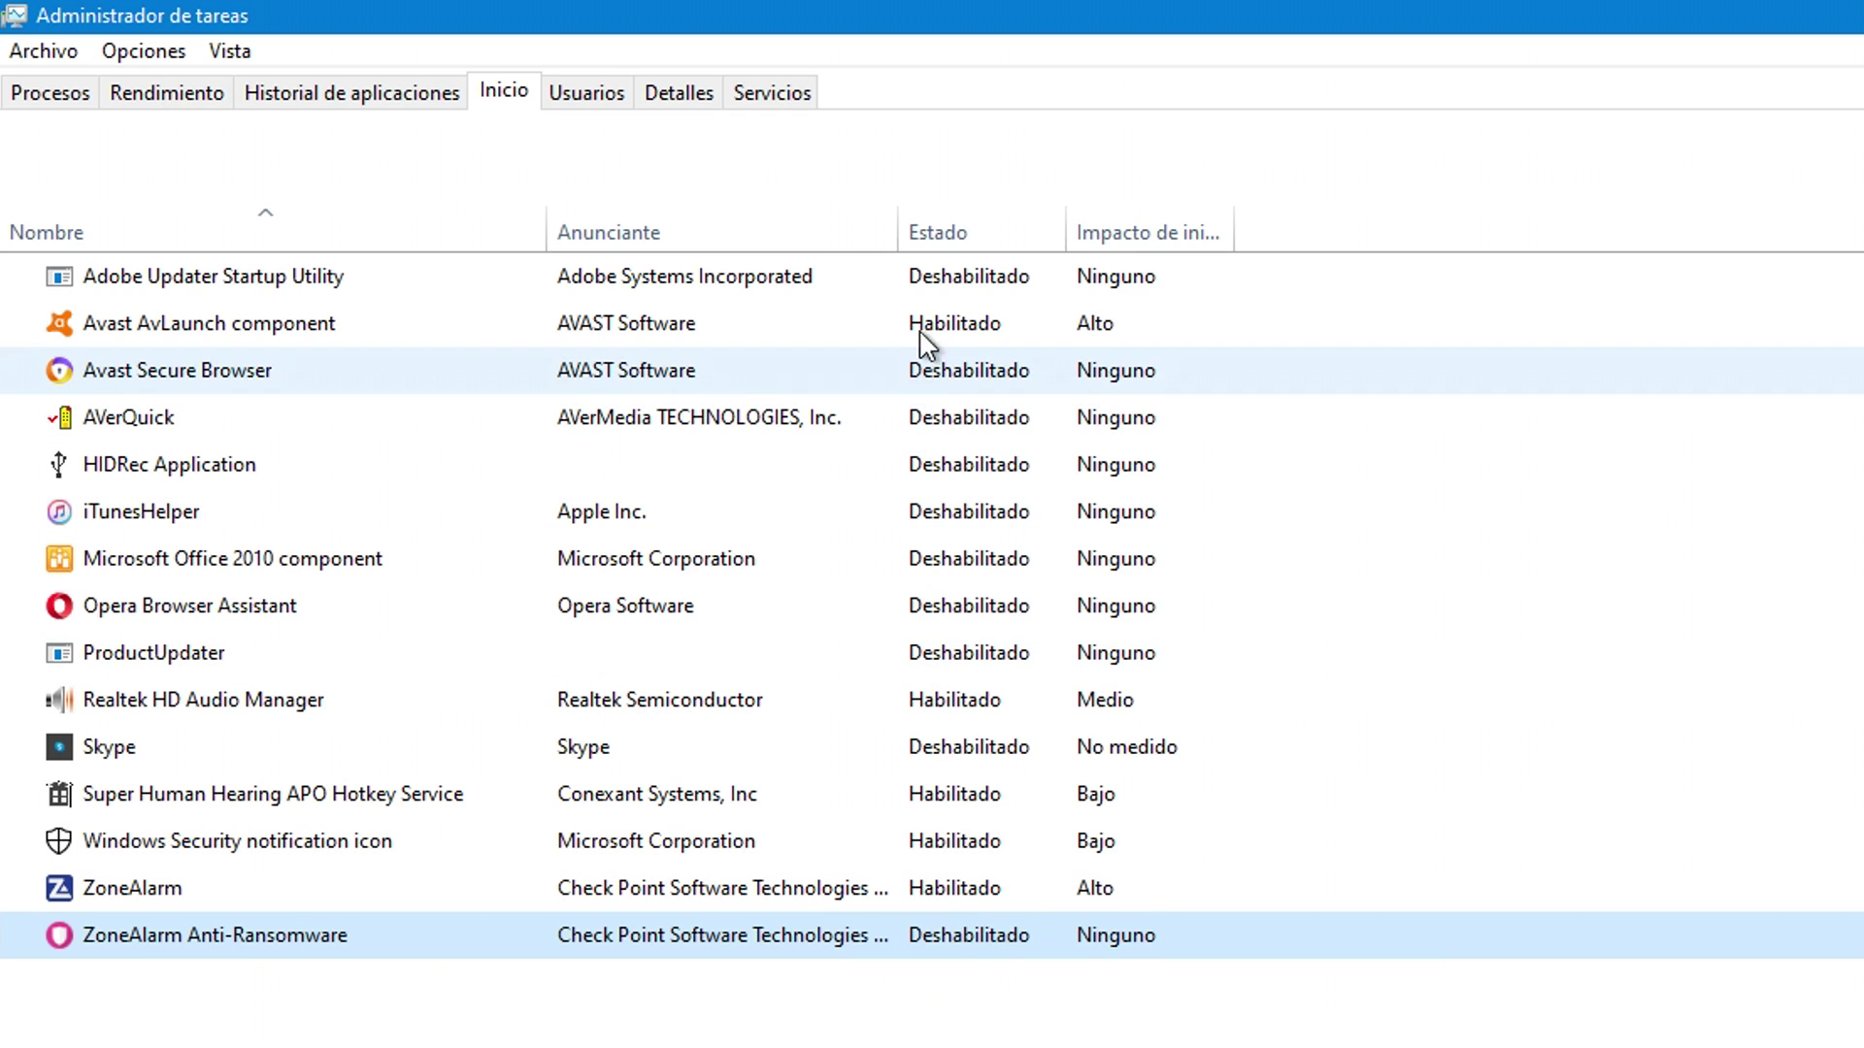
- Sort the startup list by Estado with the enabled programs first, and select the Skype entry
left_click(954, 238)
left_click(952, 240)
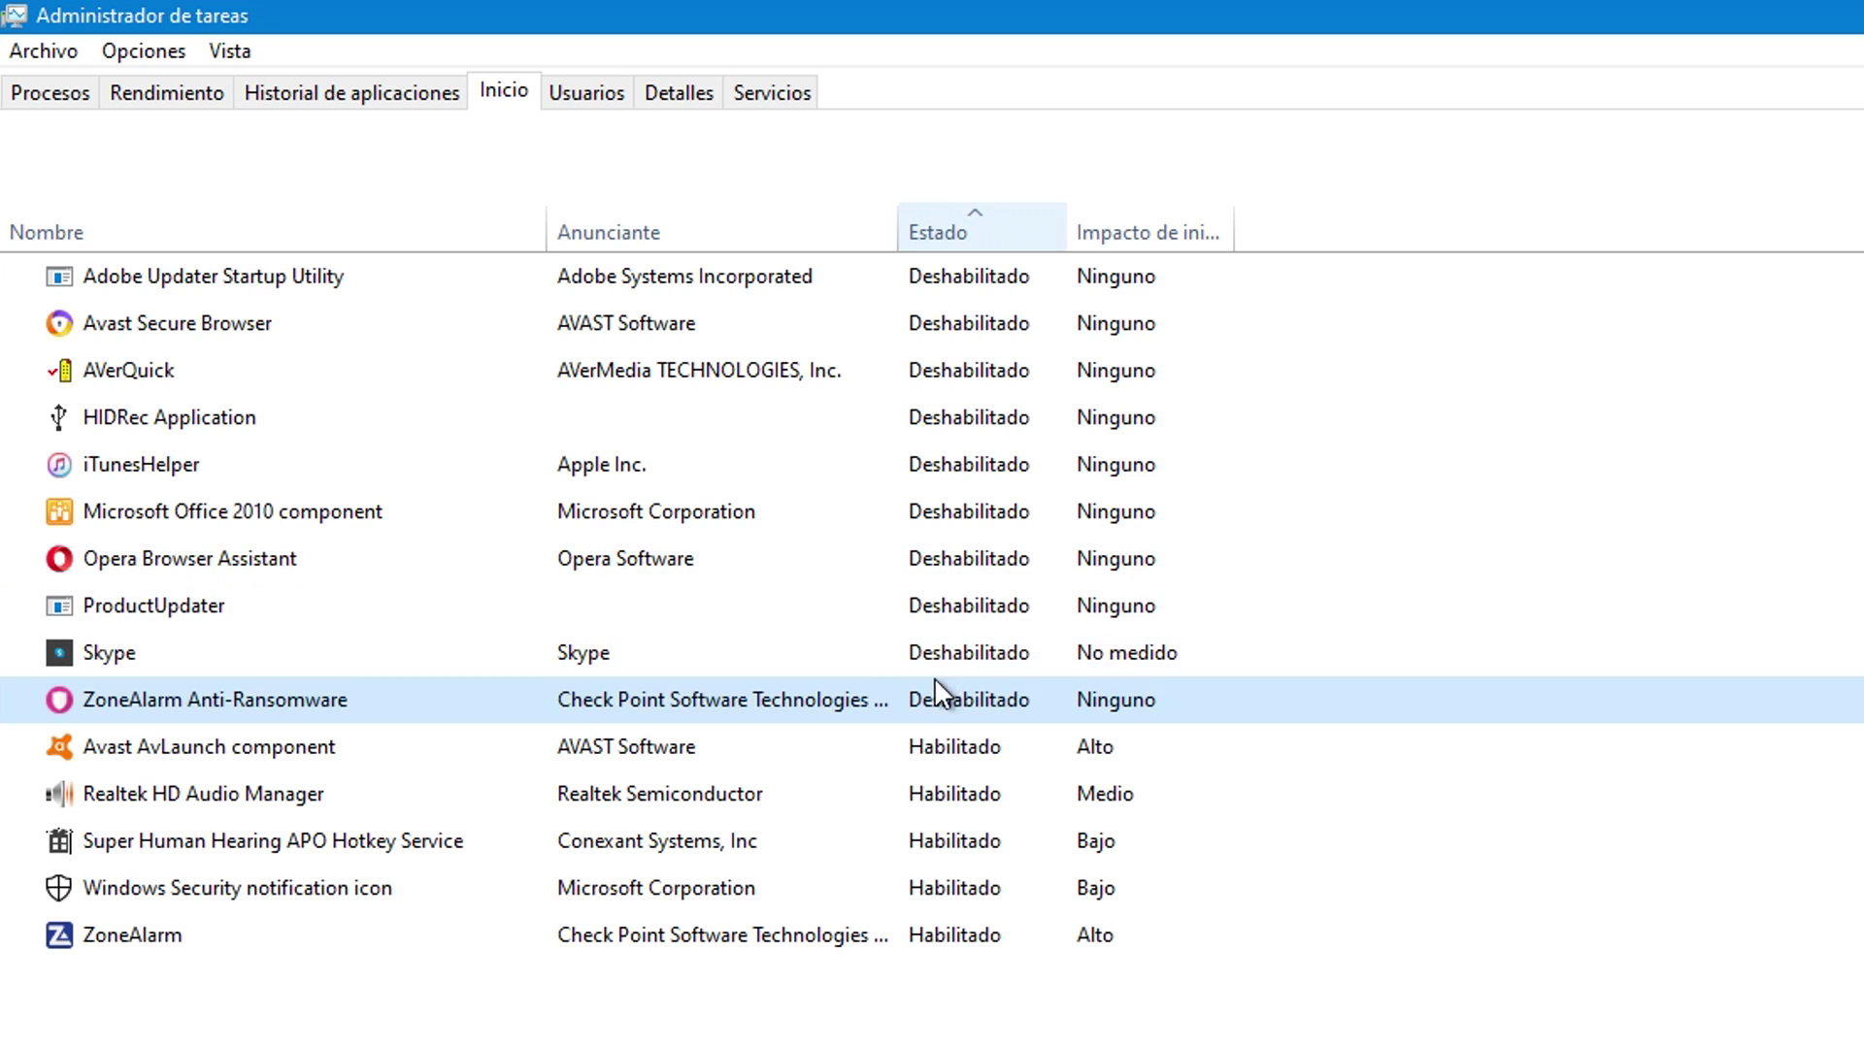
left_click(959, 237)
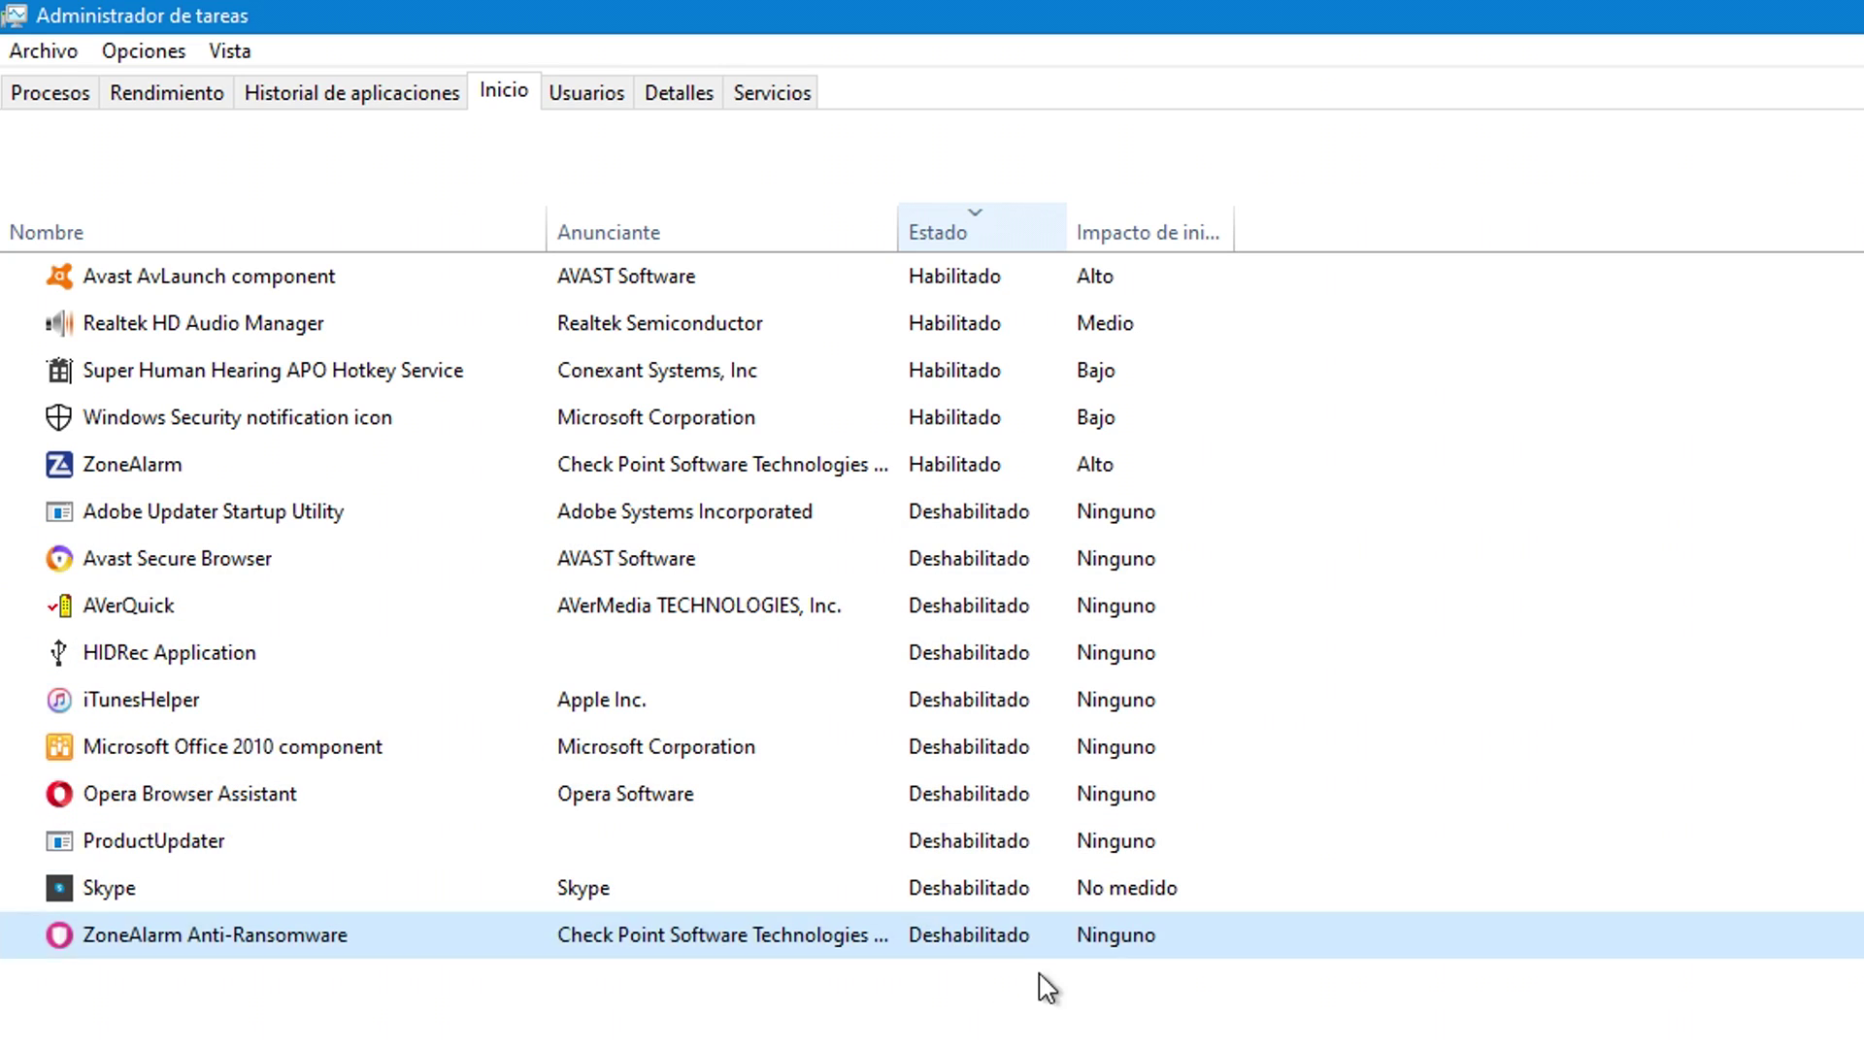
left_click(136, 884)
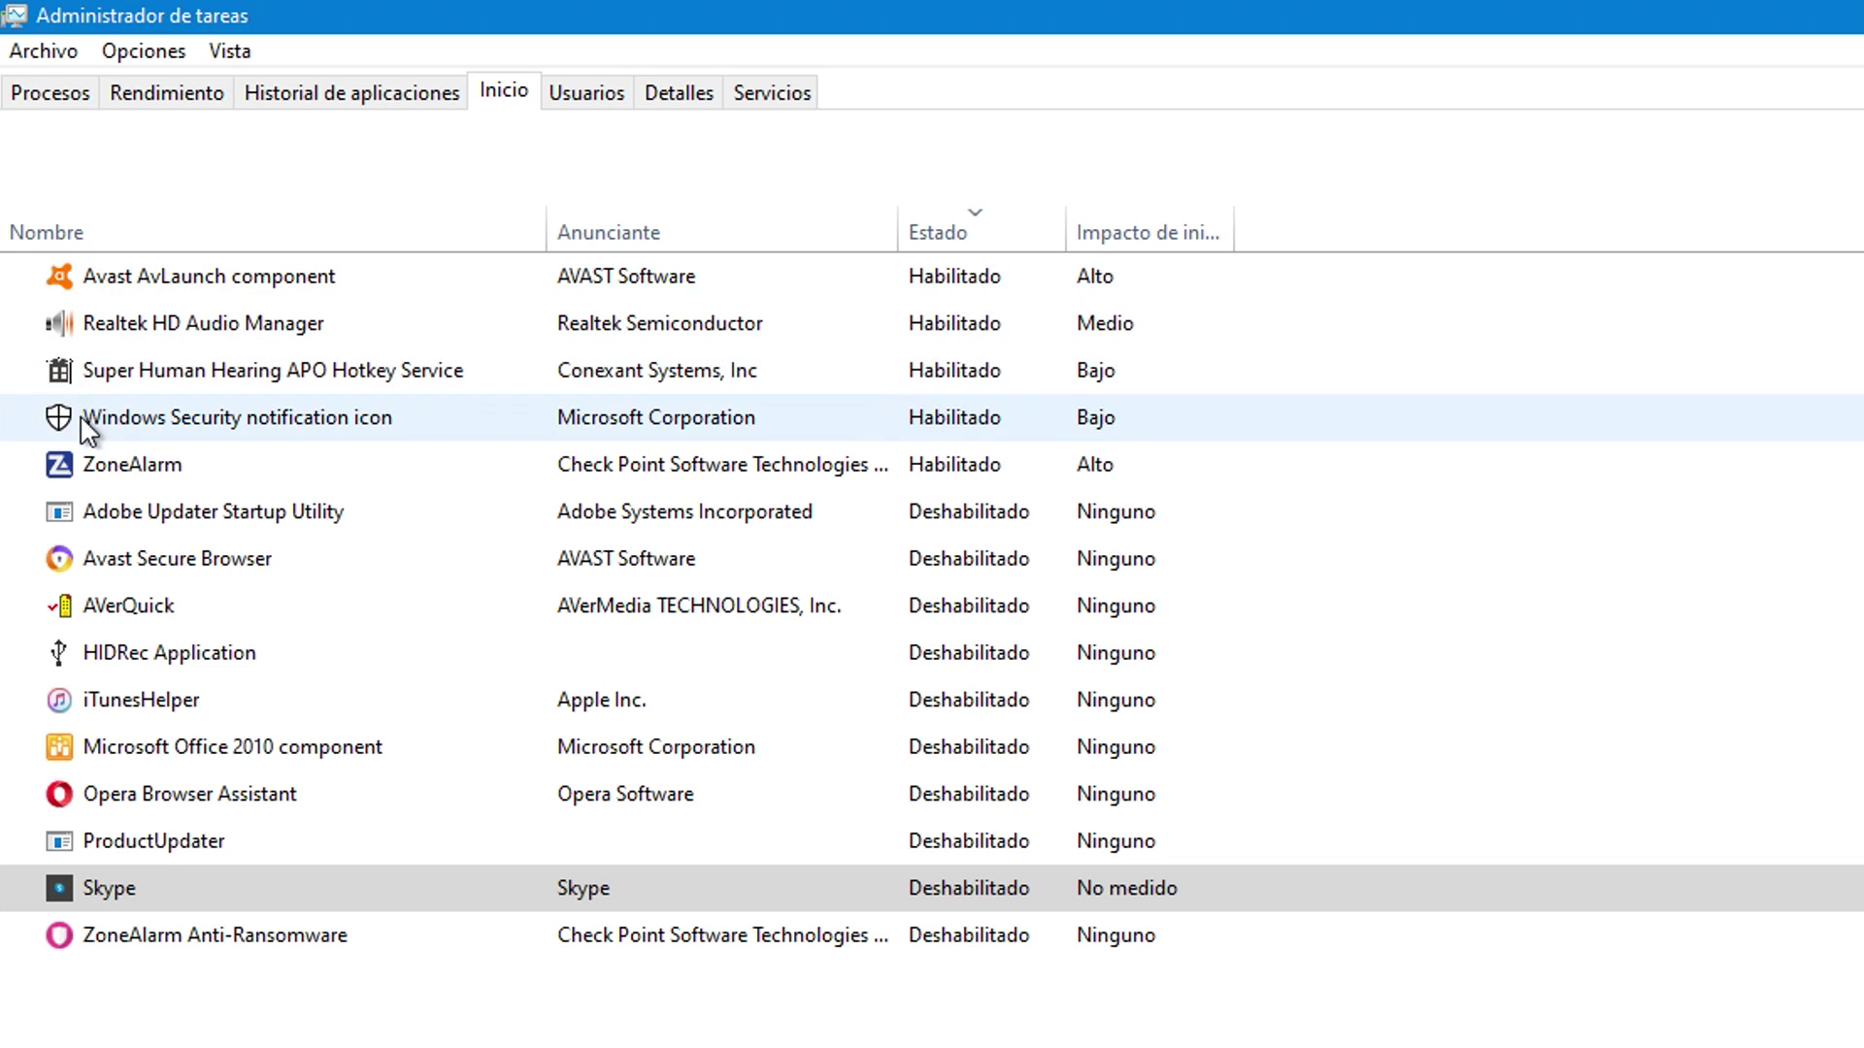
- Try to disable the Avast AvLaunch component at startup
right_click(220, 283)
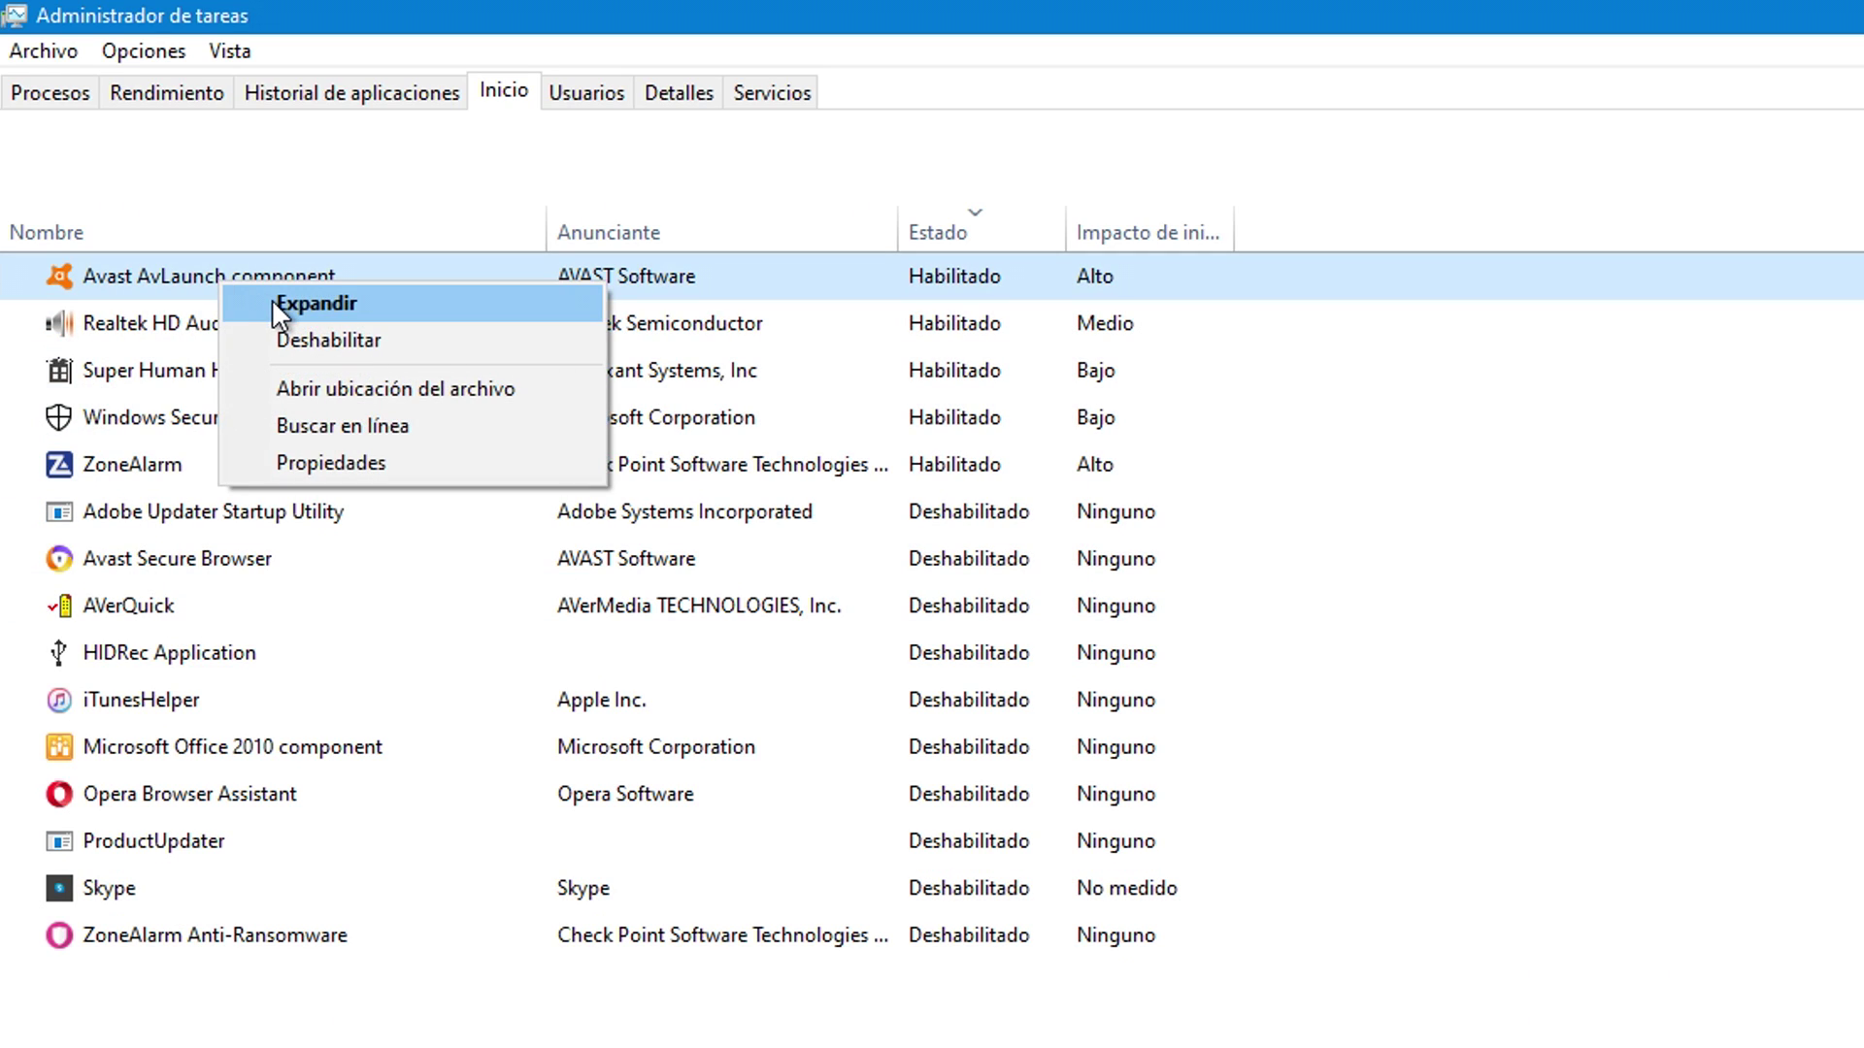
left_click(296, 345)
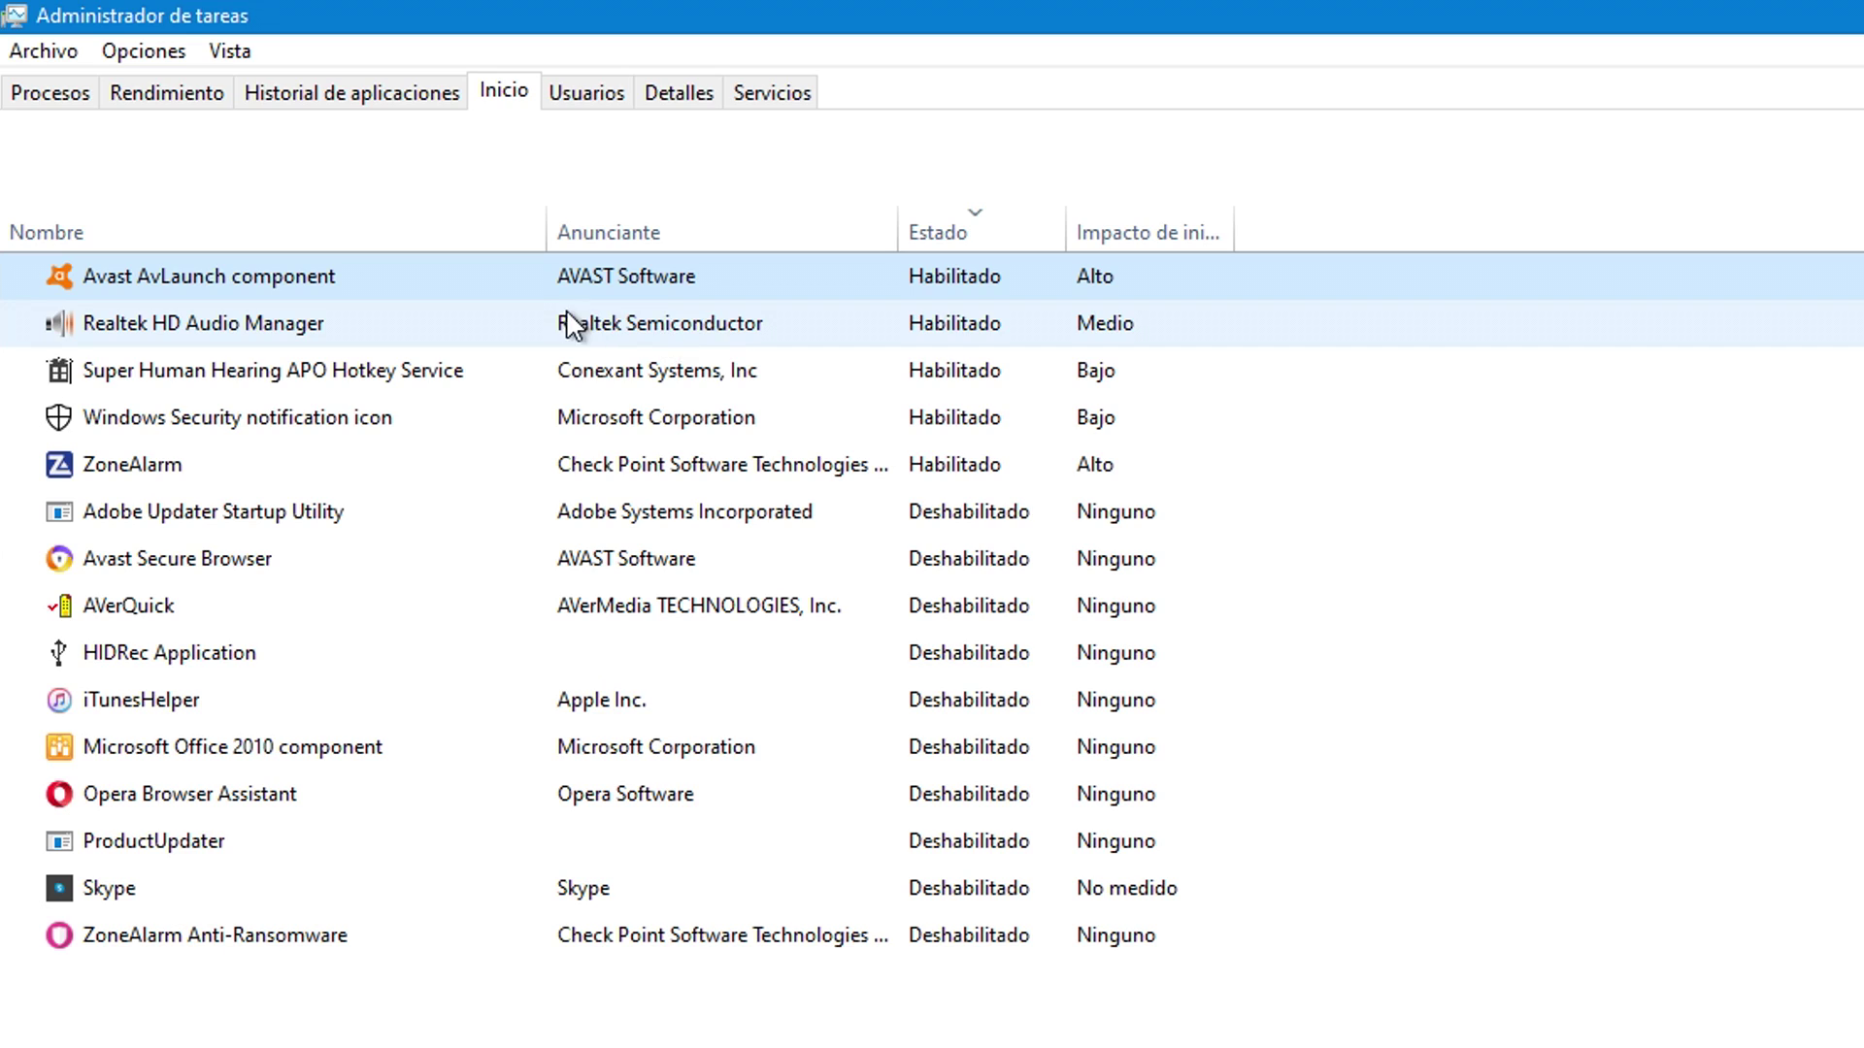
right_click(984, 285)
left_click(1089, 343)
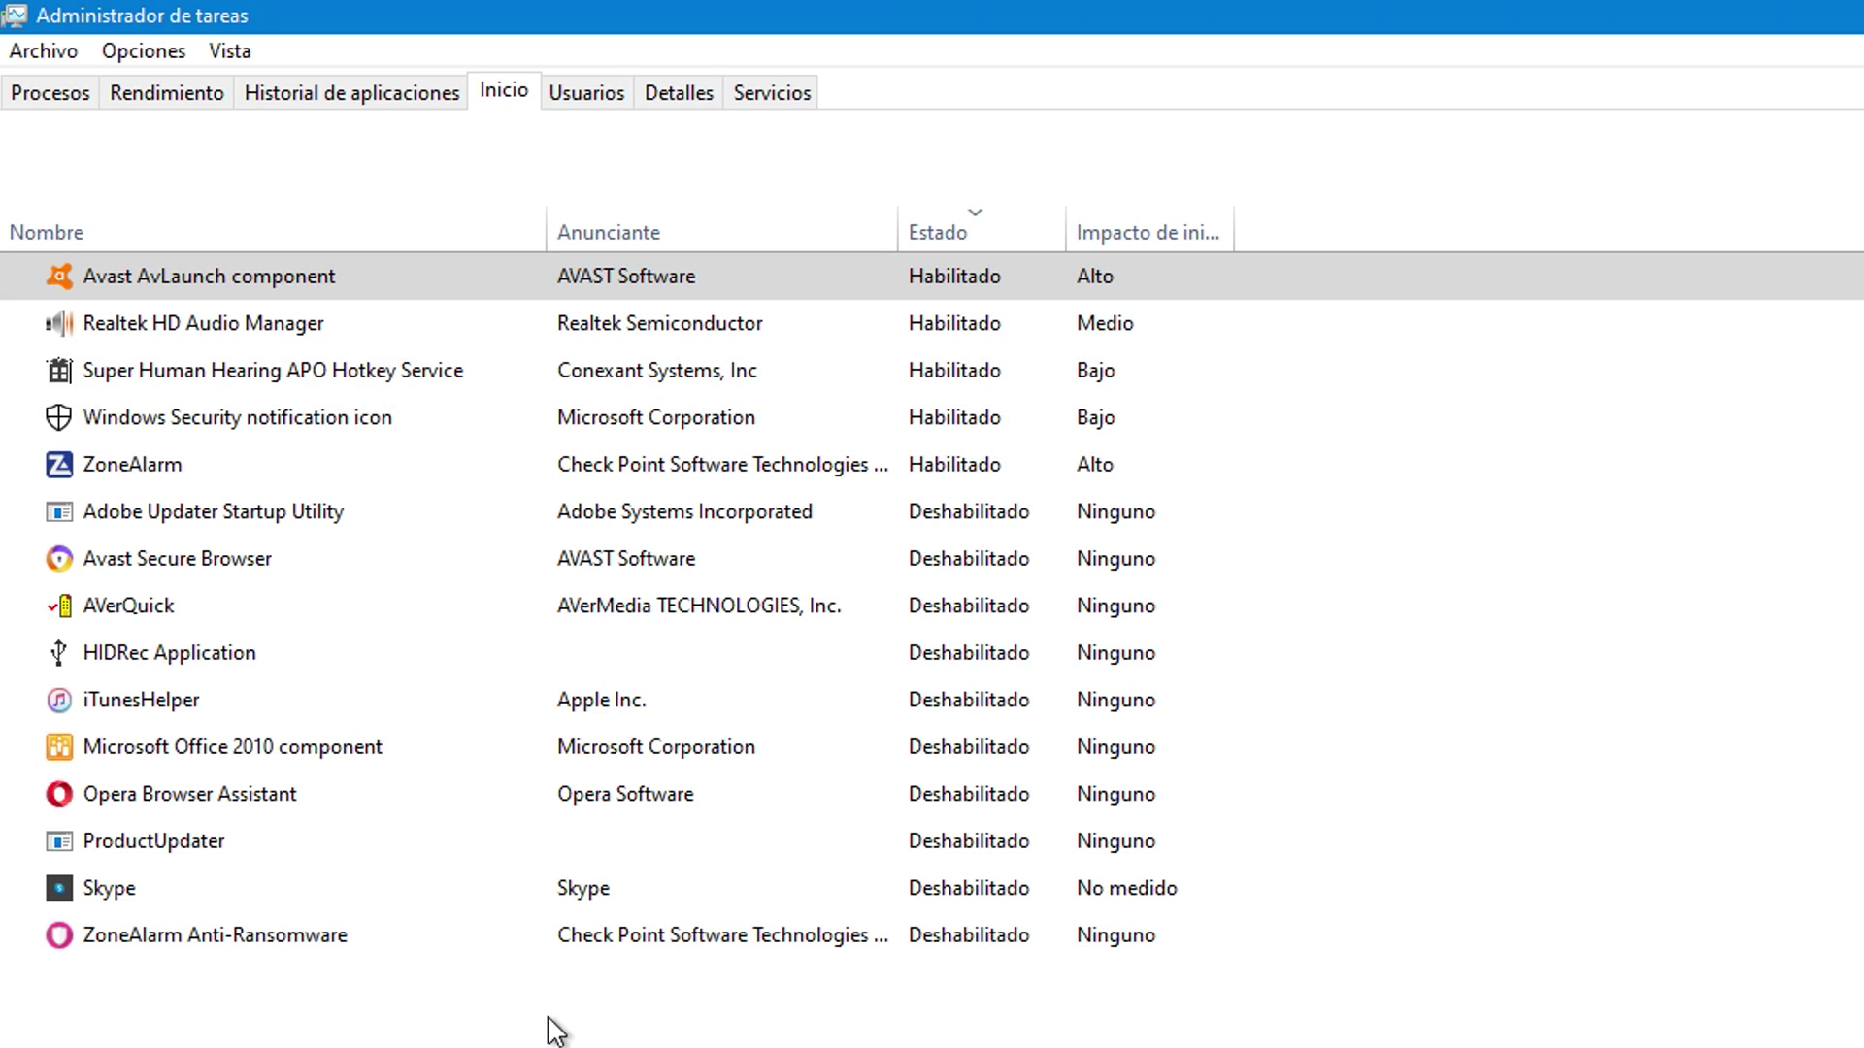
- Disable Realtek HD Audio Manager at startup, and enable it again
right_click(185, 314)
left_click(468, 338)
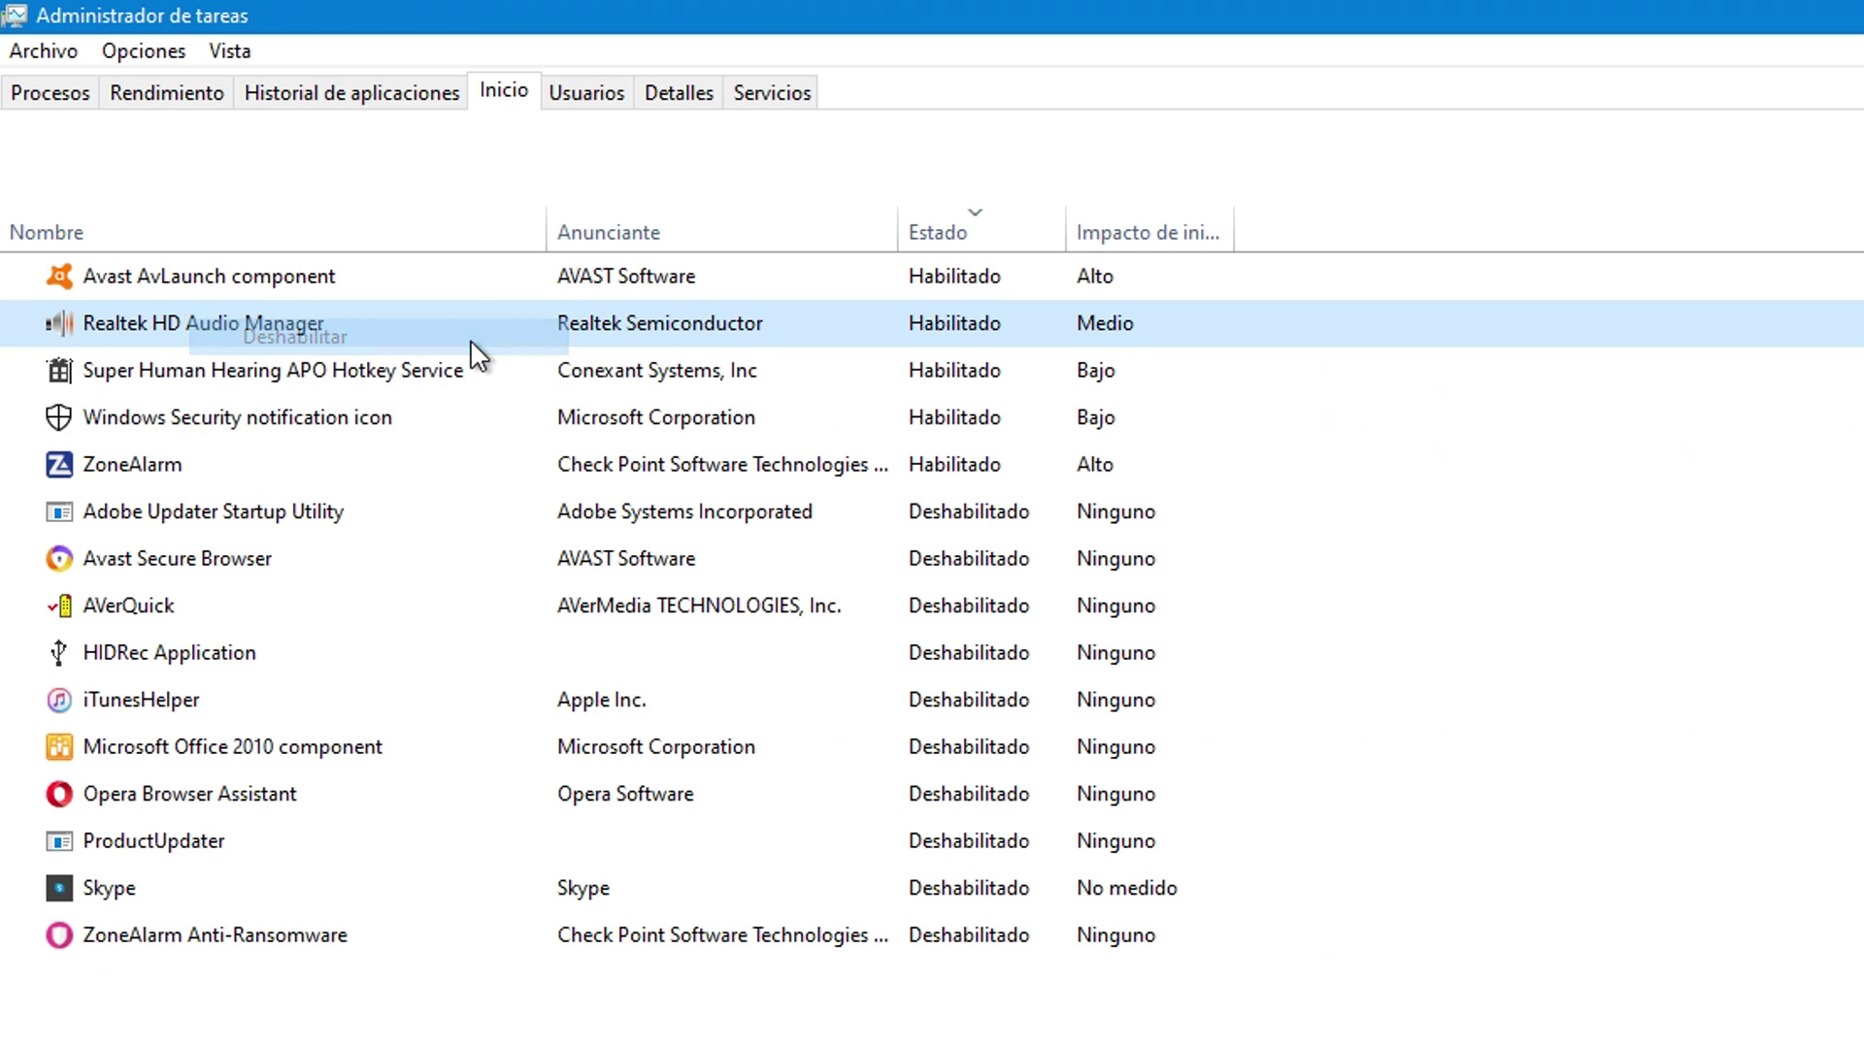
right_click(248, 464)
left_click(324, 485)
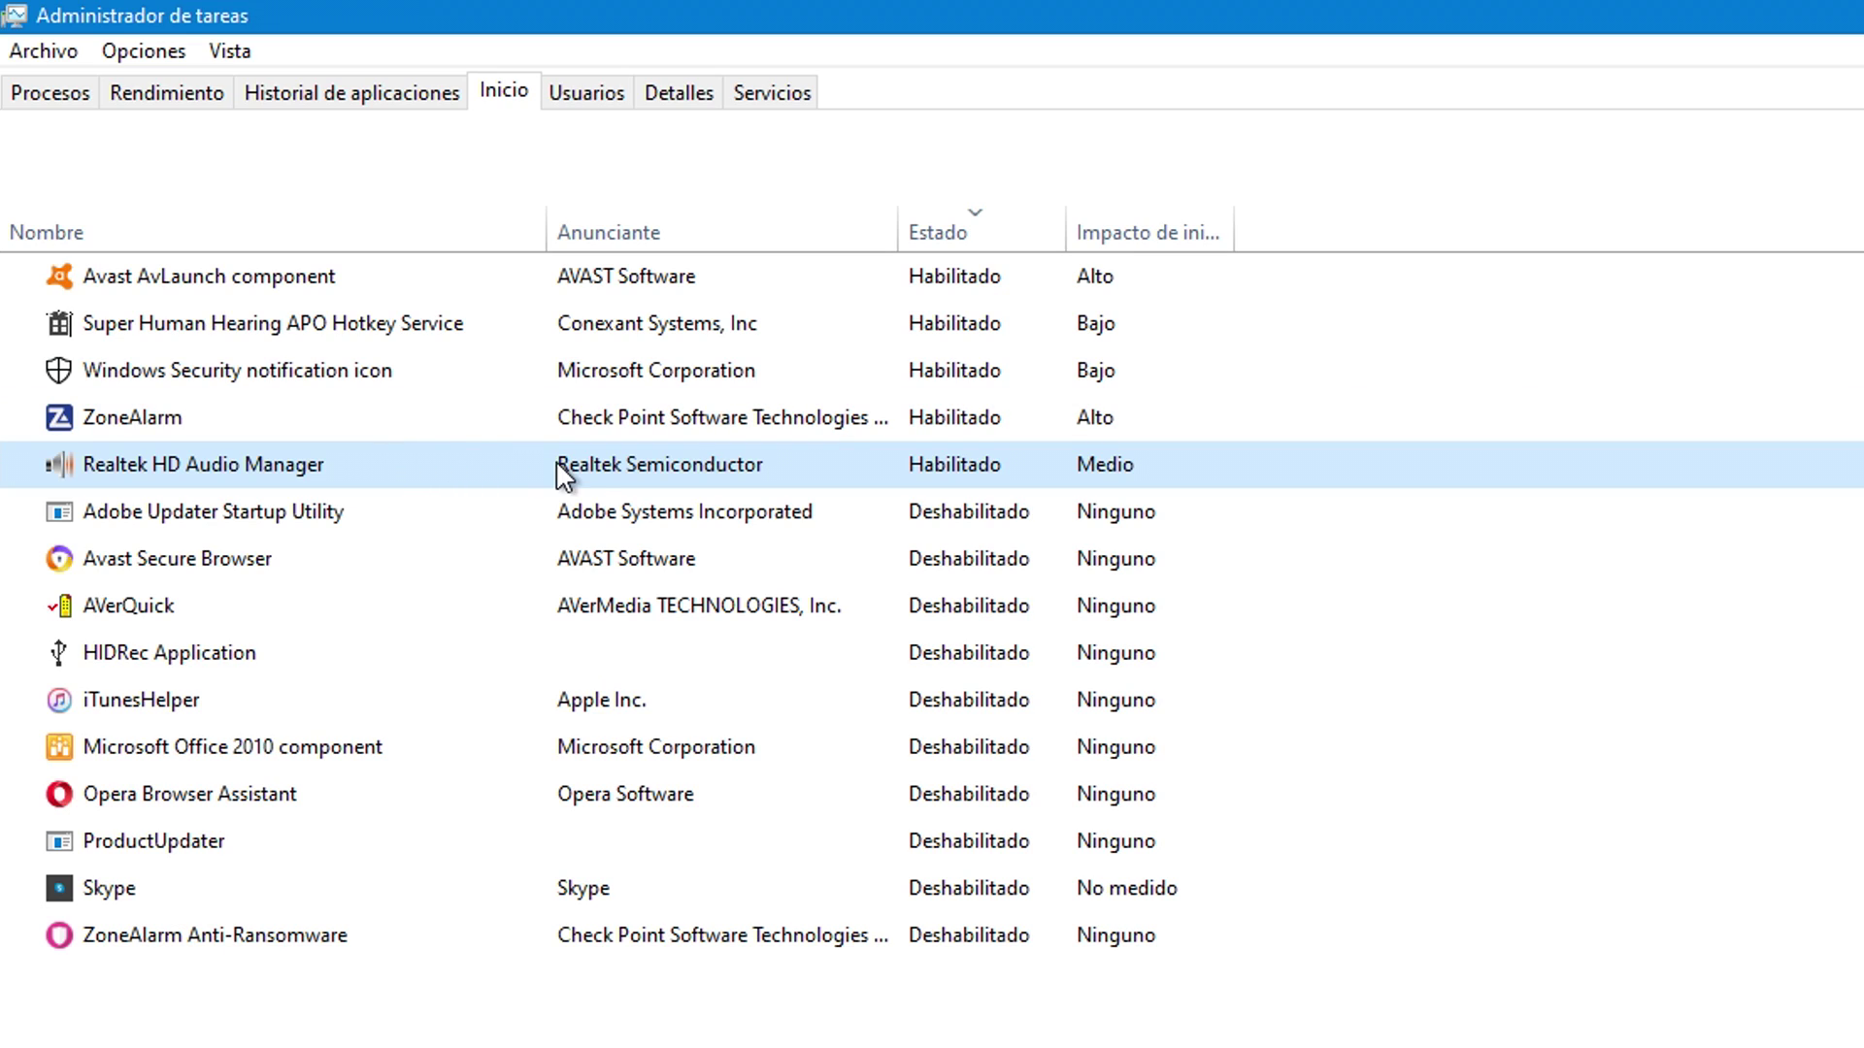
- Disable Super Human Hearing APO Hotkey Service at startup, and enable it again
right_click(409, 335)
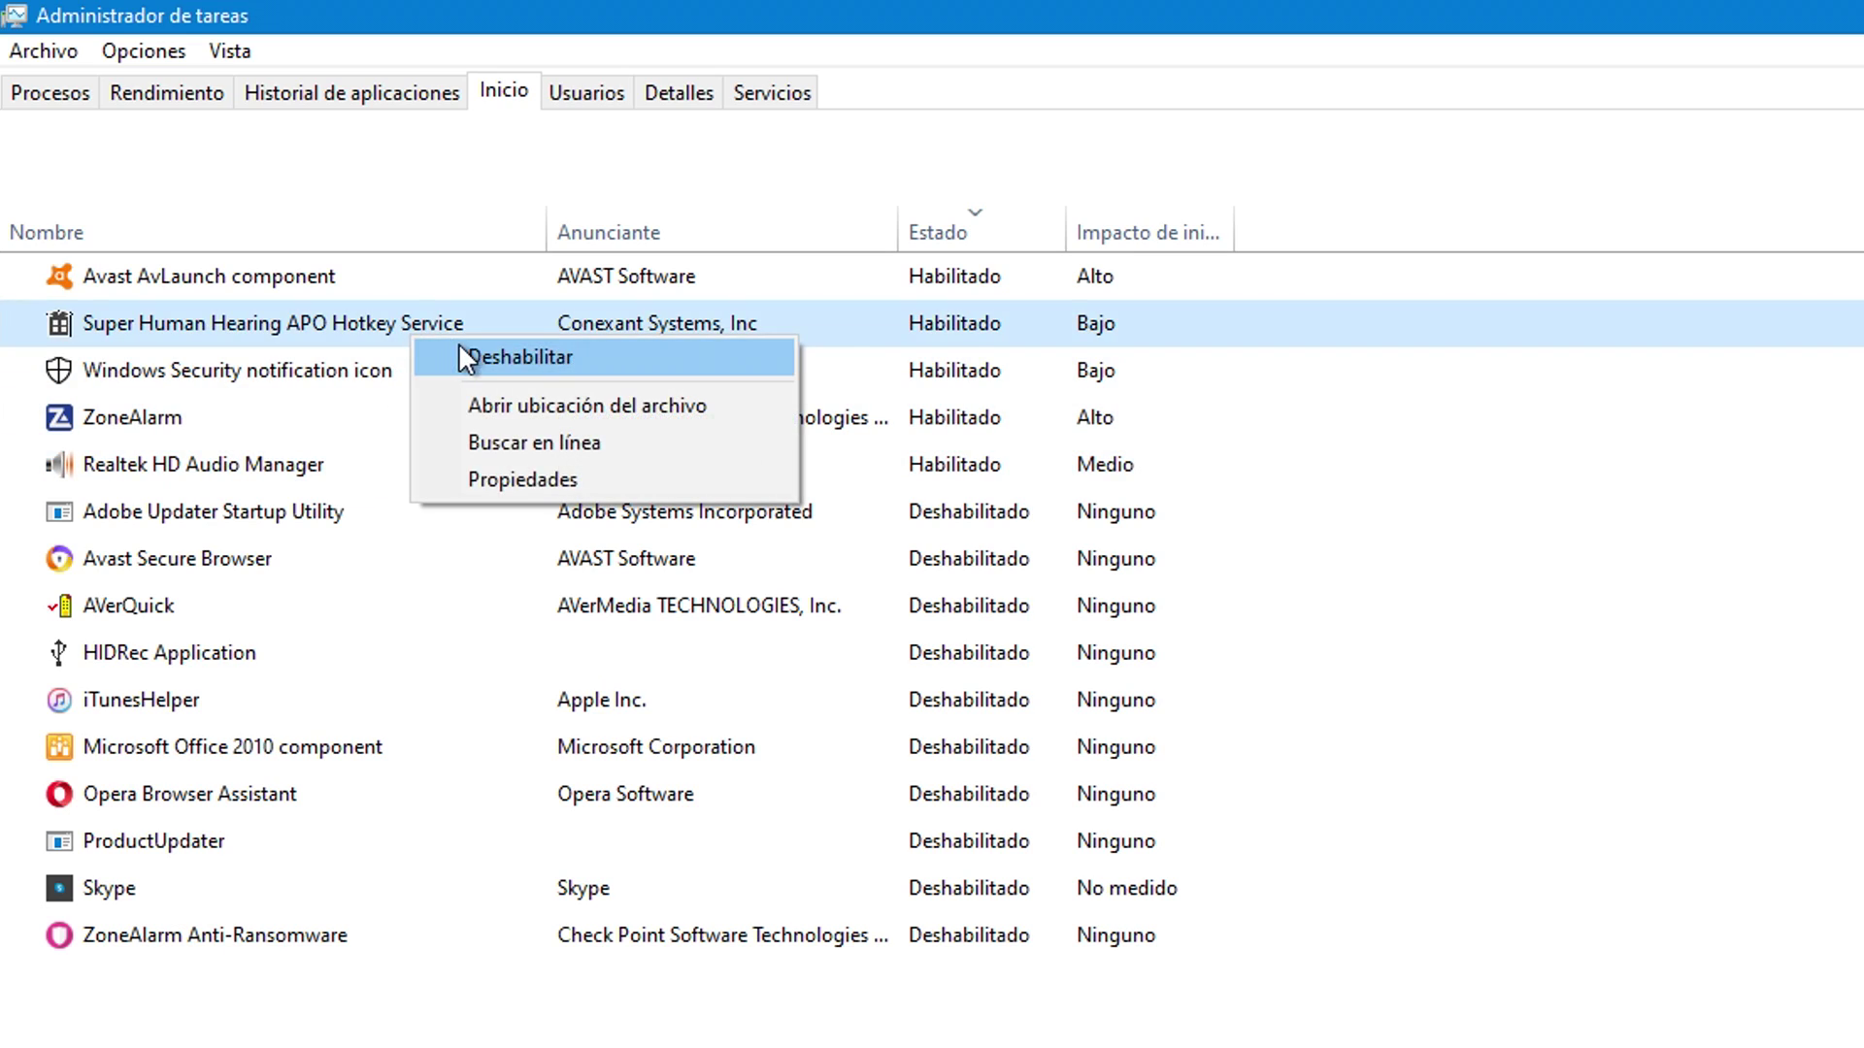
left_click(464, 354)
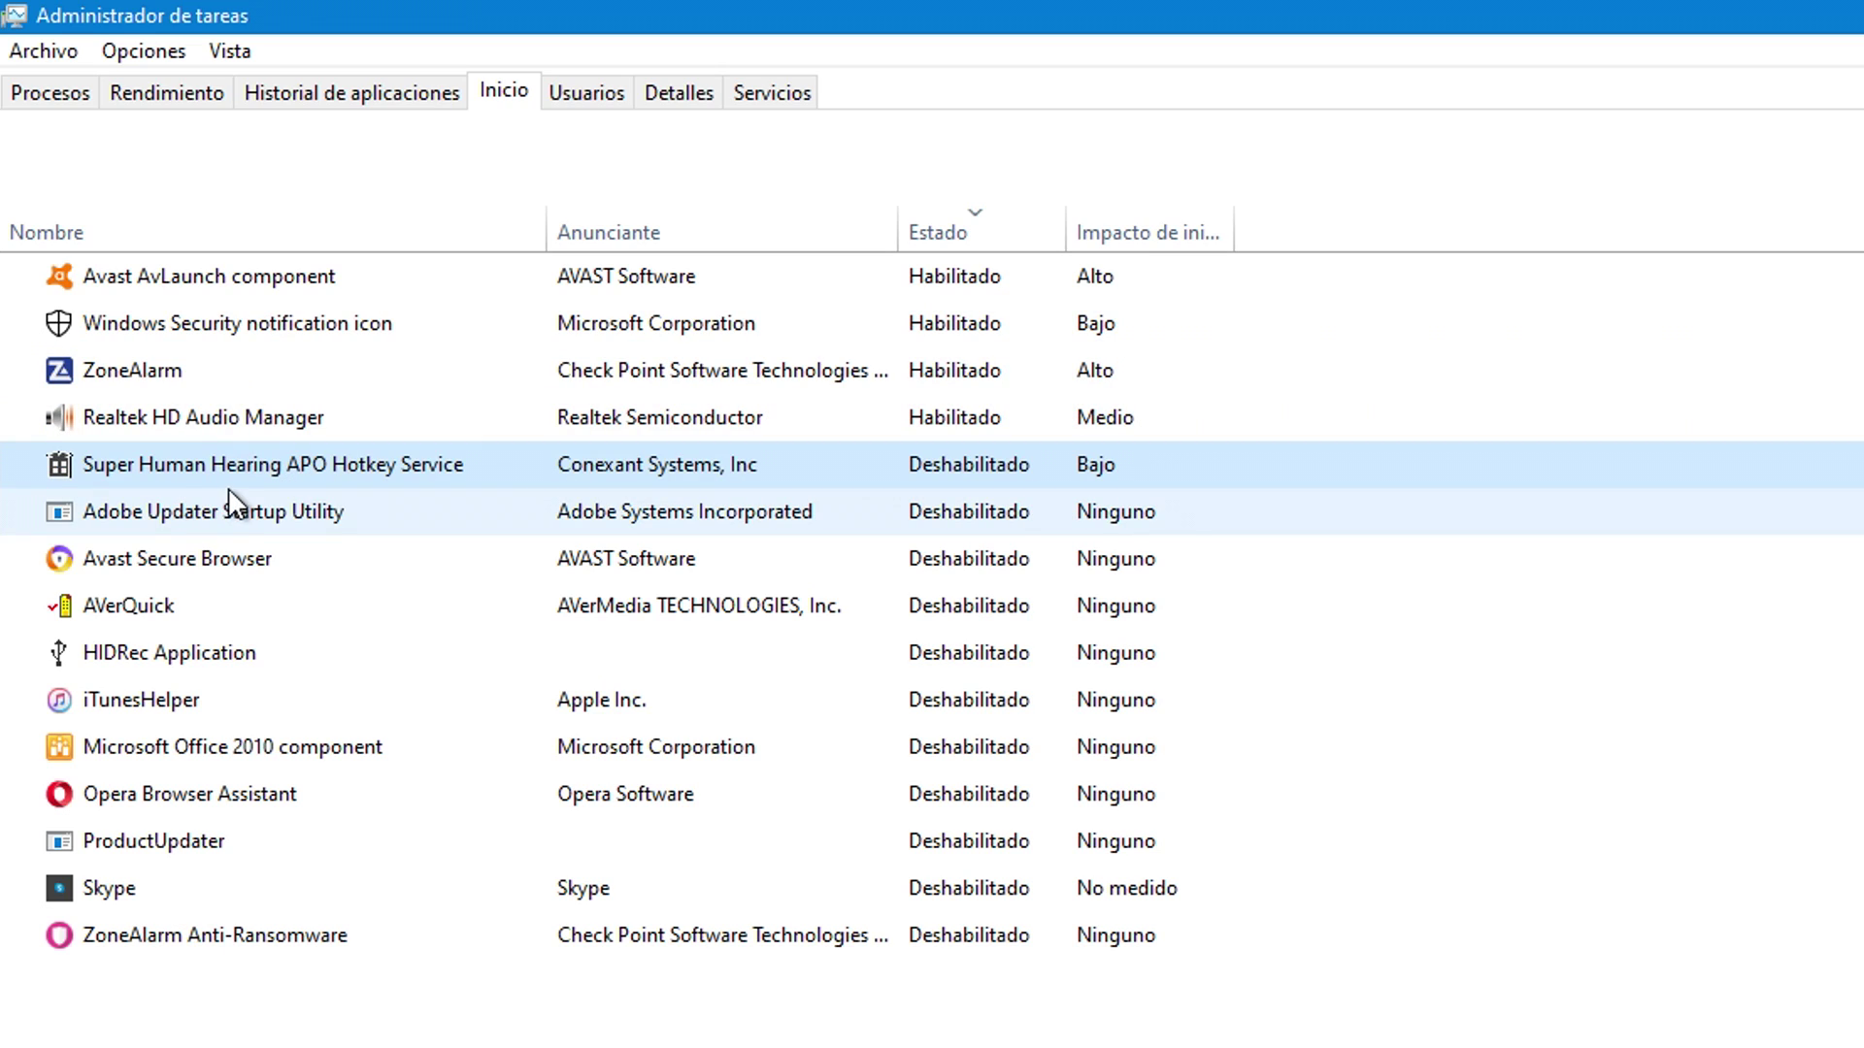
right_click(302, 464)
left_click(399, 491)
- Reapply the Estado sort to the startup list, keeping the enabled programs first
left_click(965, 239)
left_click(965, 239)
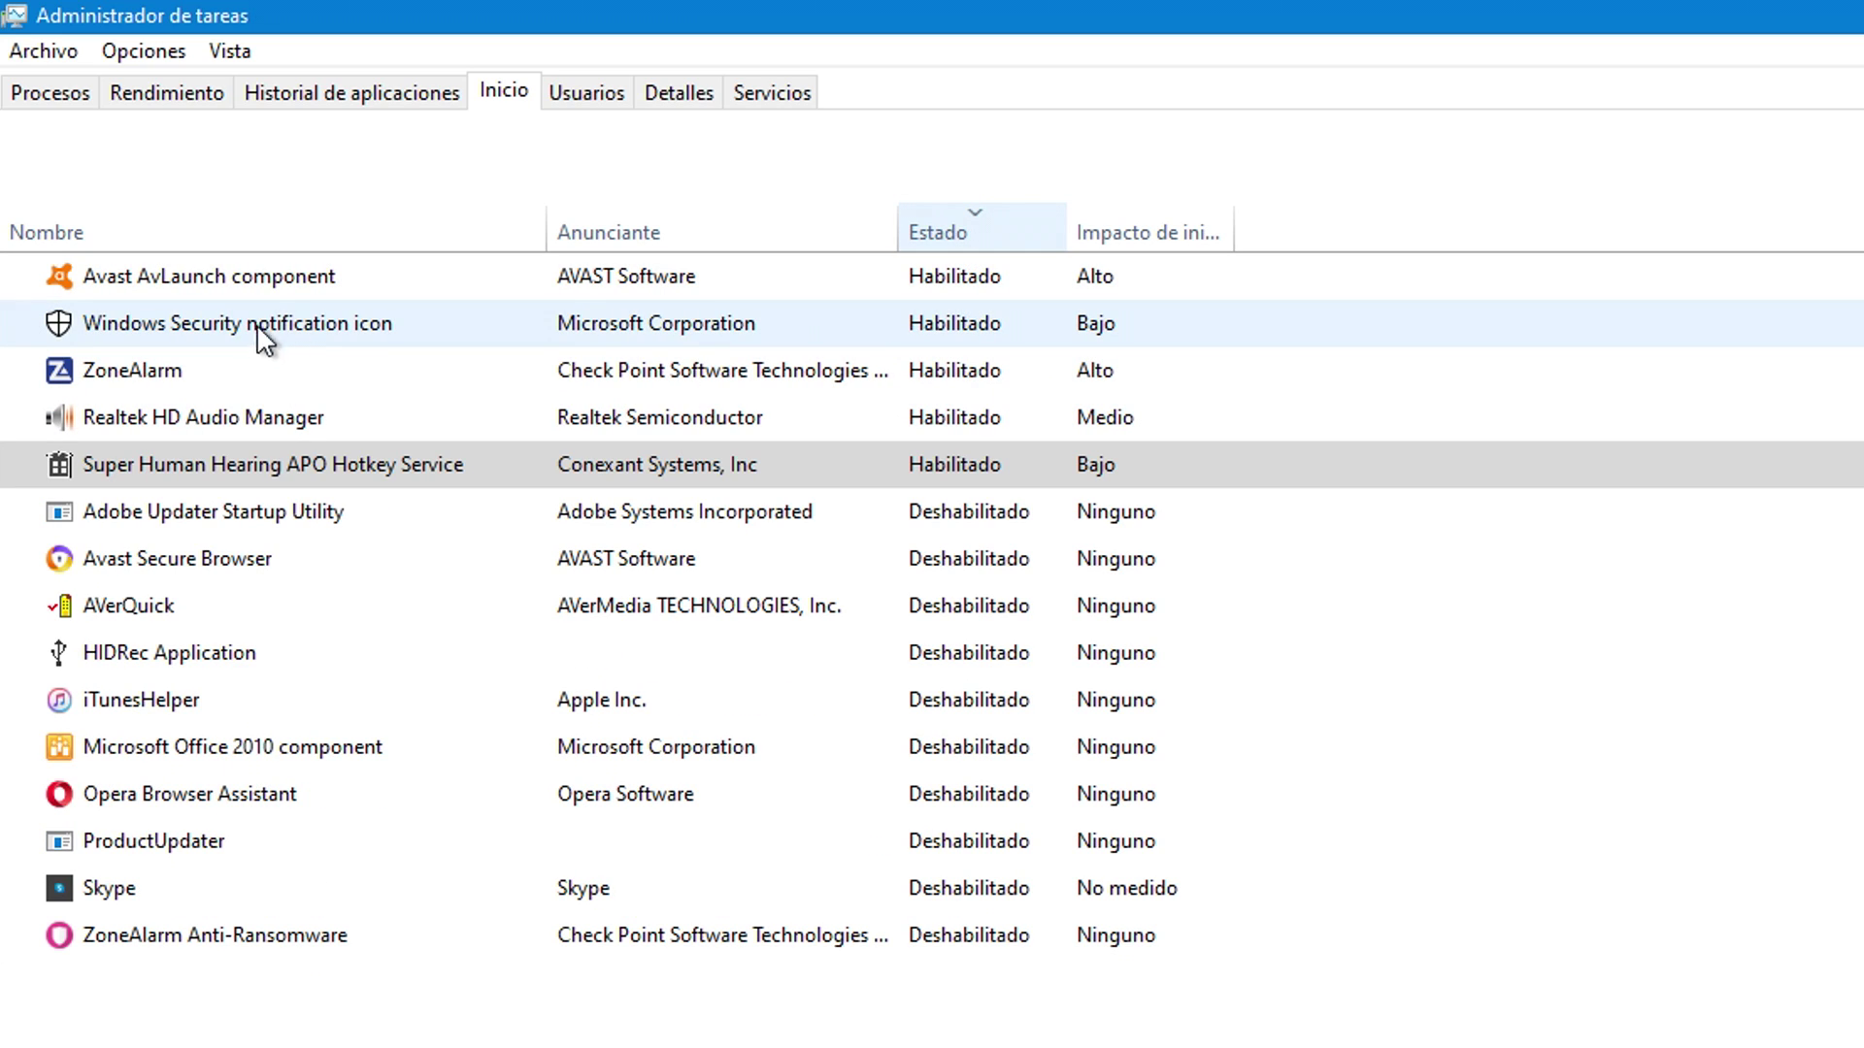
left_click(377, 287)
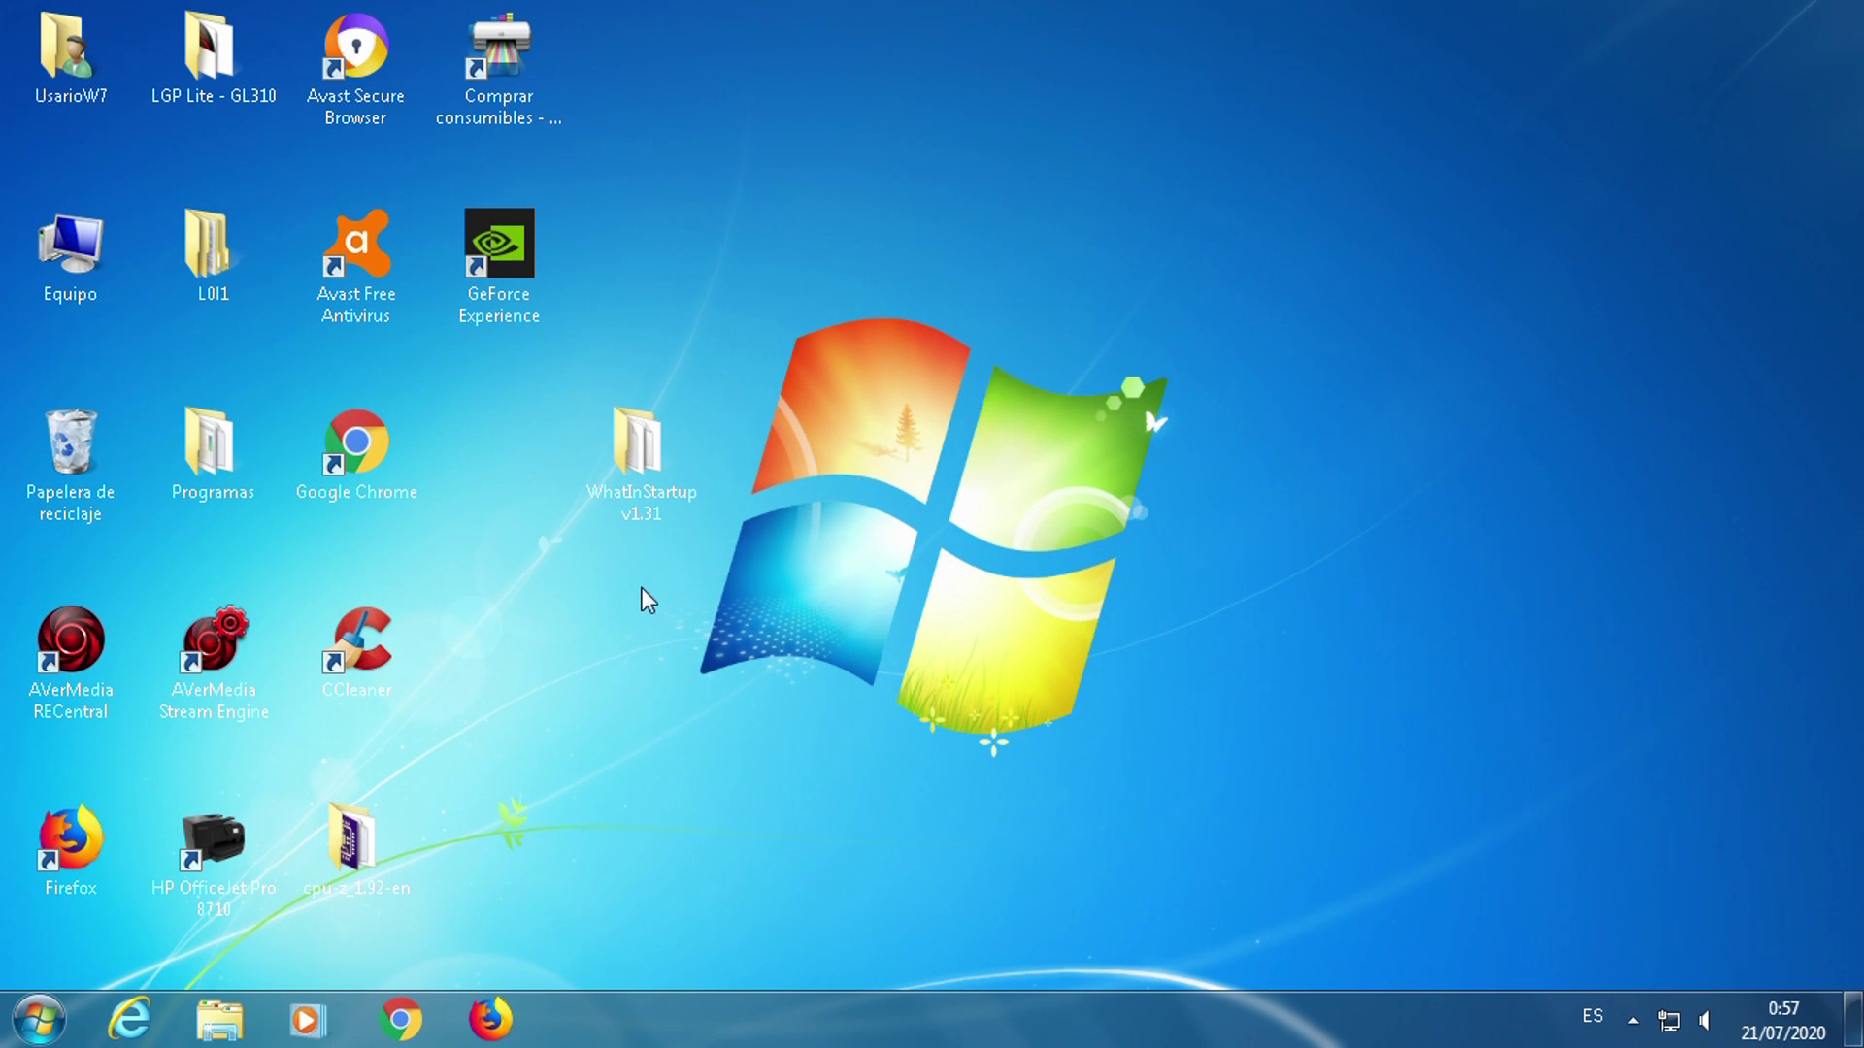
- Switch to the Windows 7 desktop and open the WhatInStartup v1.31 folder
left_click(651, 500)
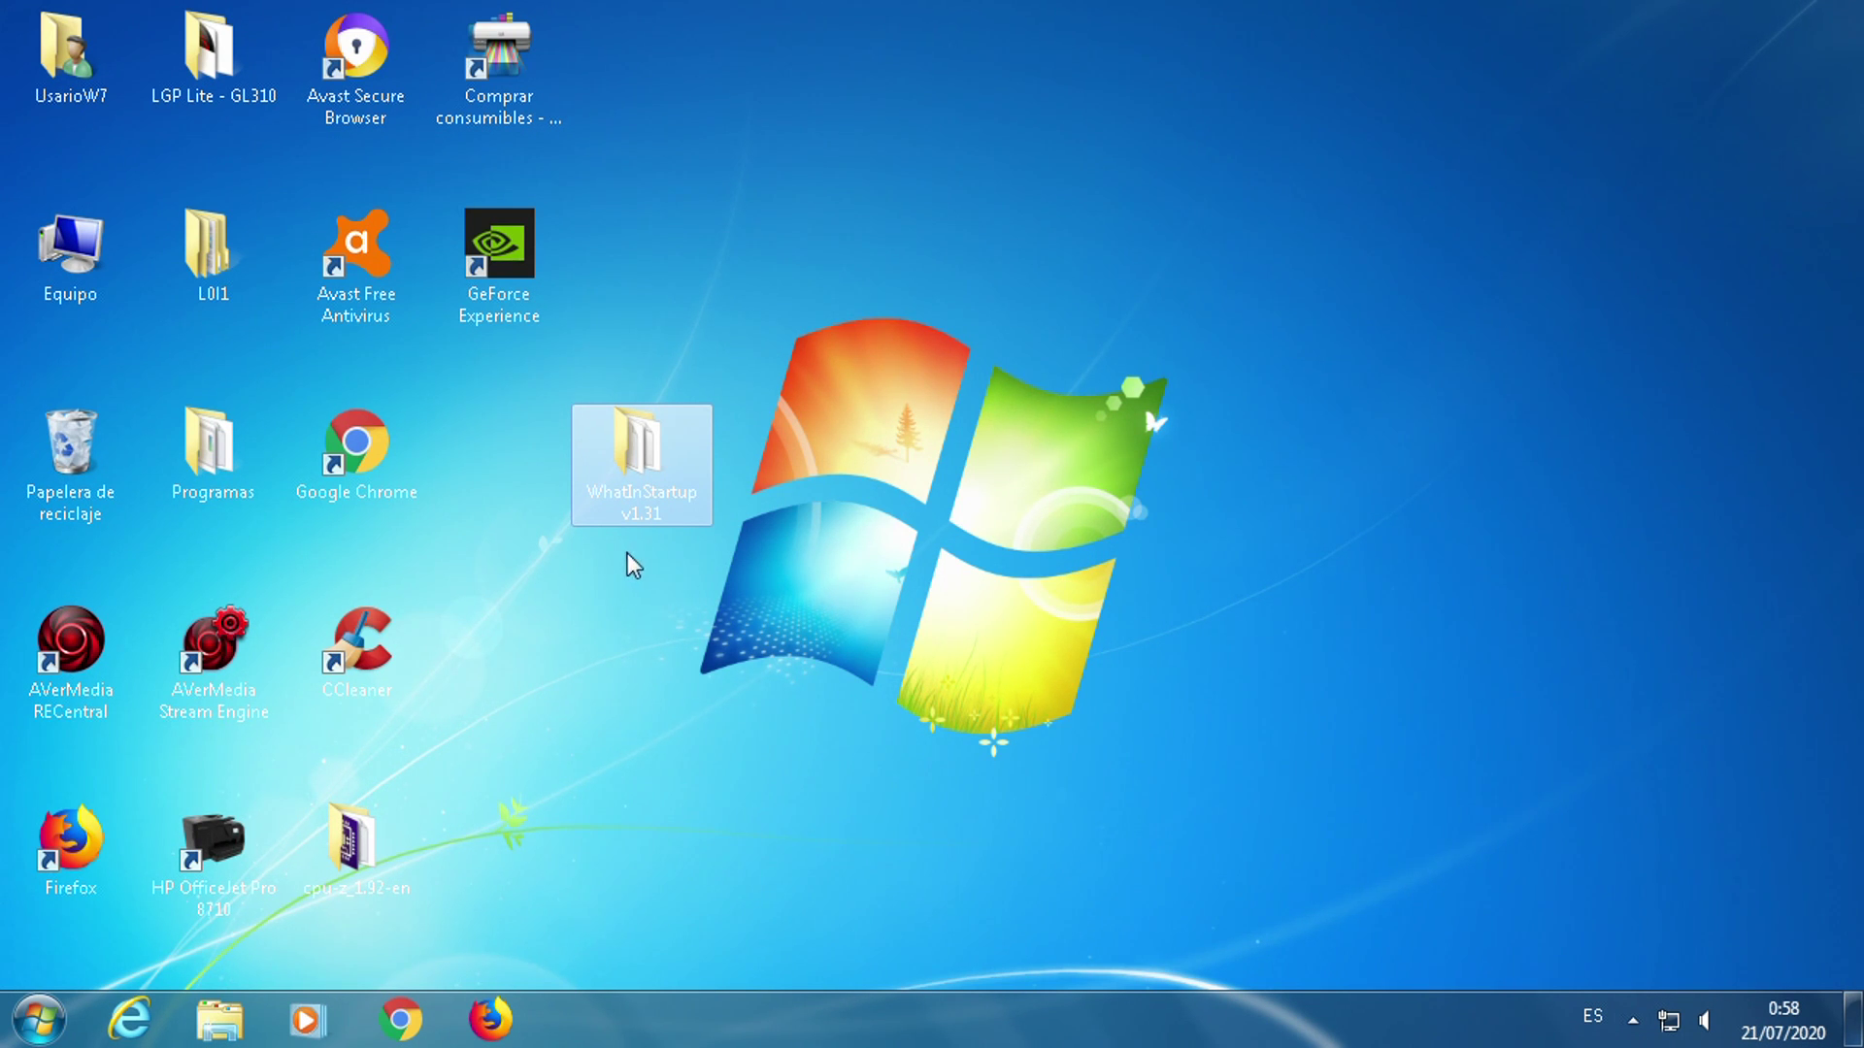
double_click(654, 491)
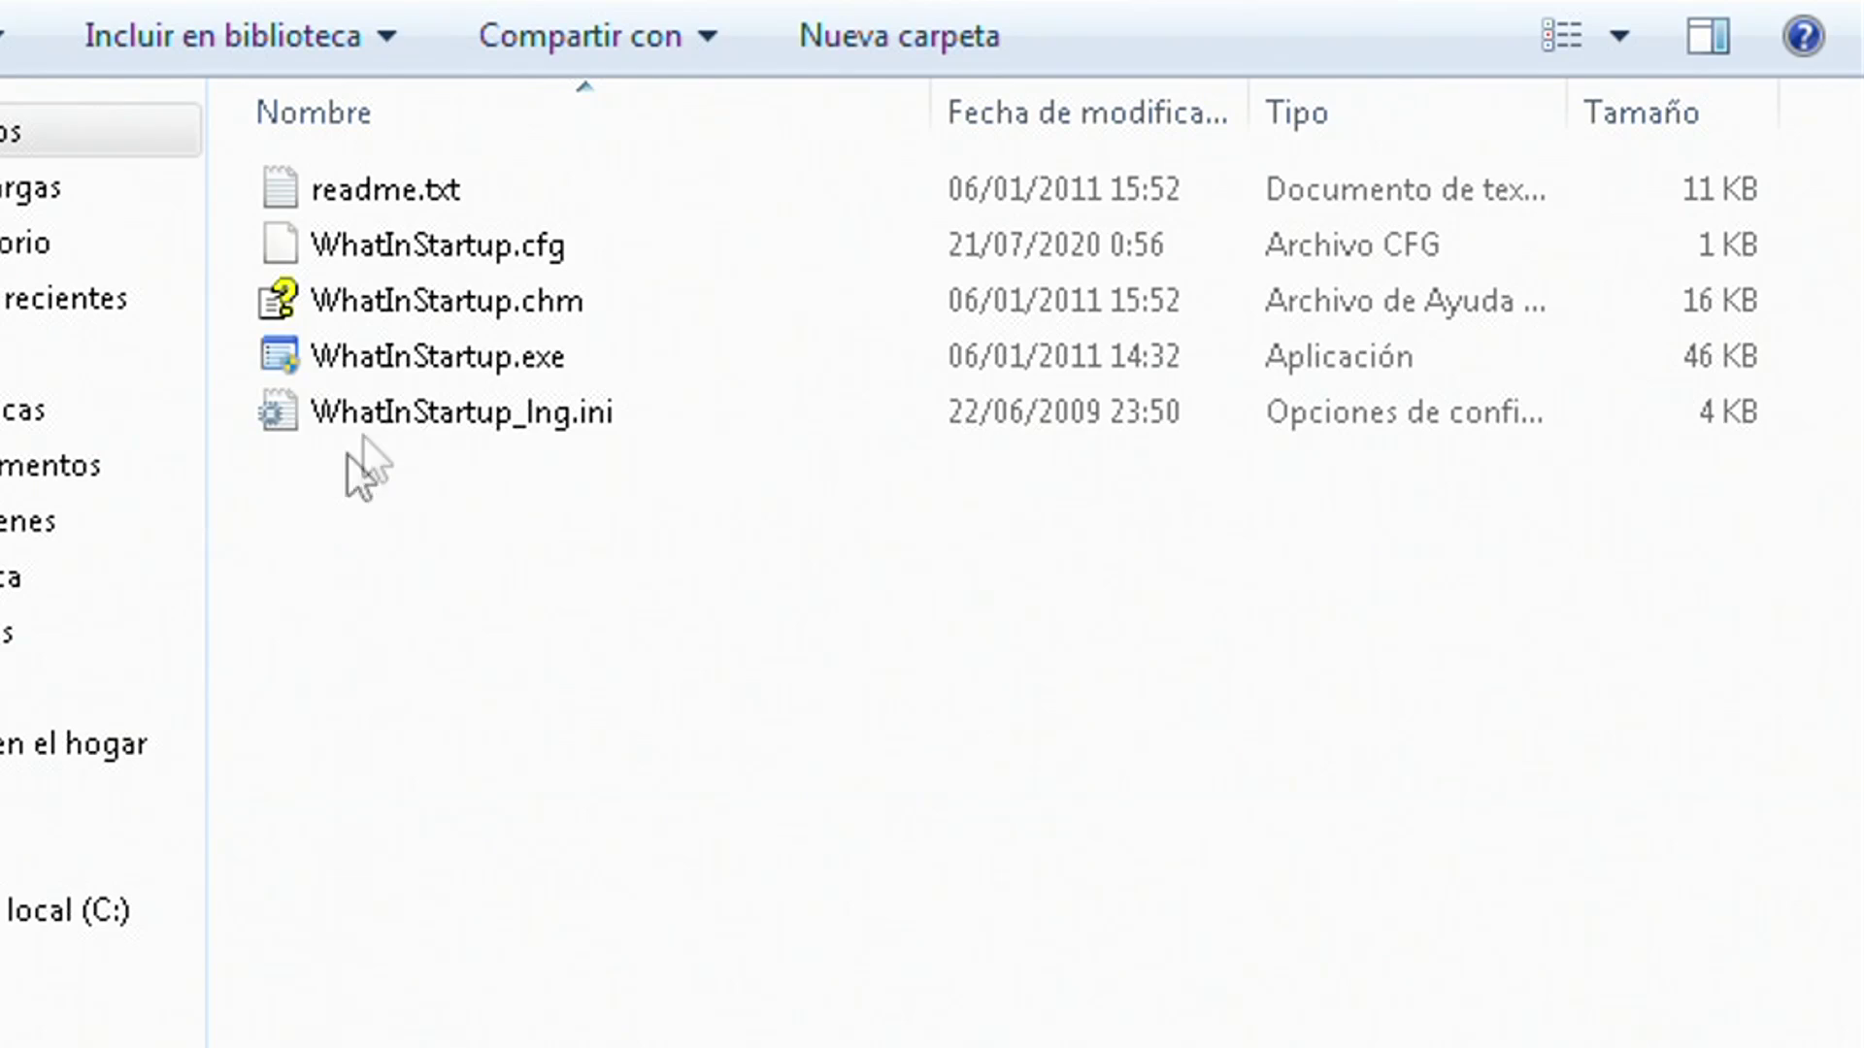
- Run WhatInStartup.exe with the required permission and go through the startup entries it lists
left_click(460, 371)
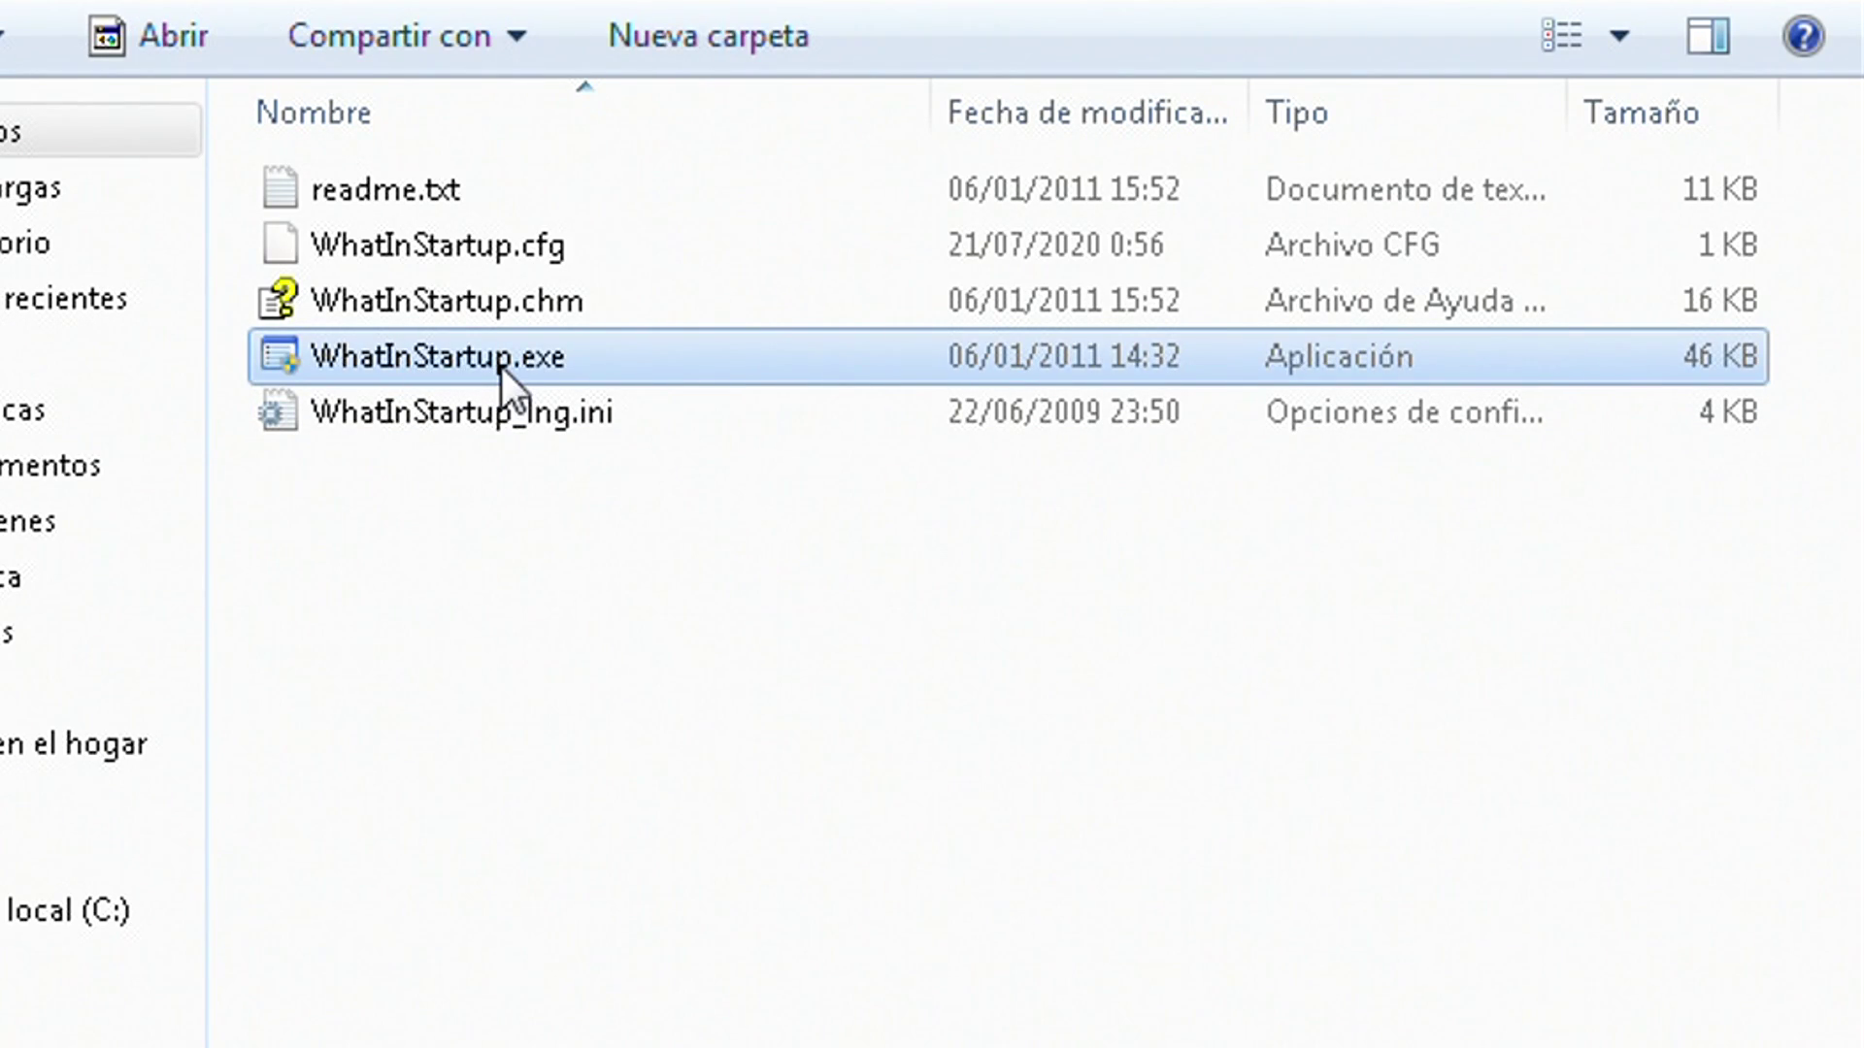
double_click(501, 365)
left_click(977, 763)
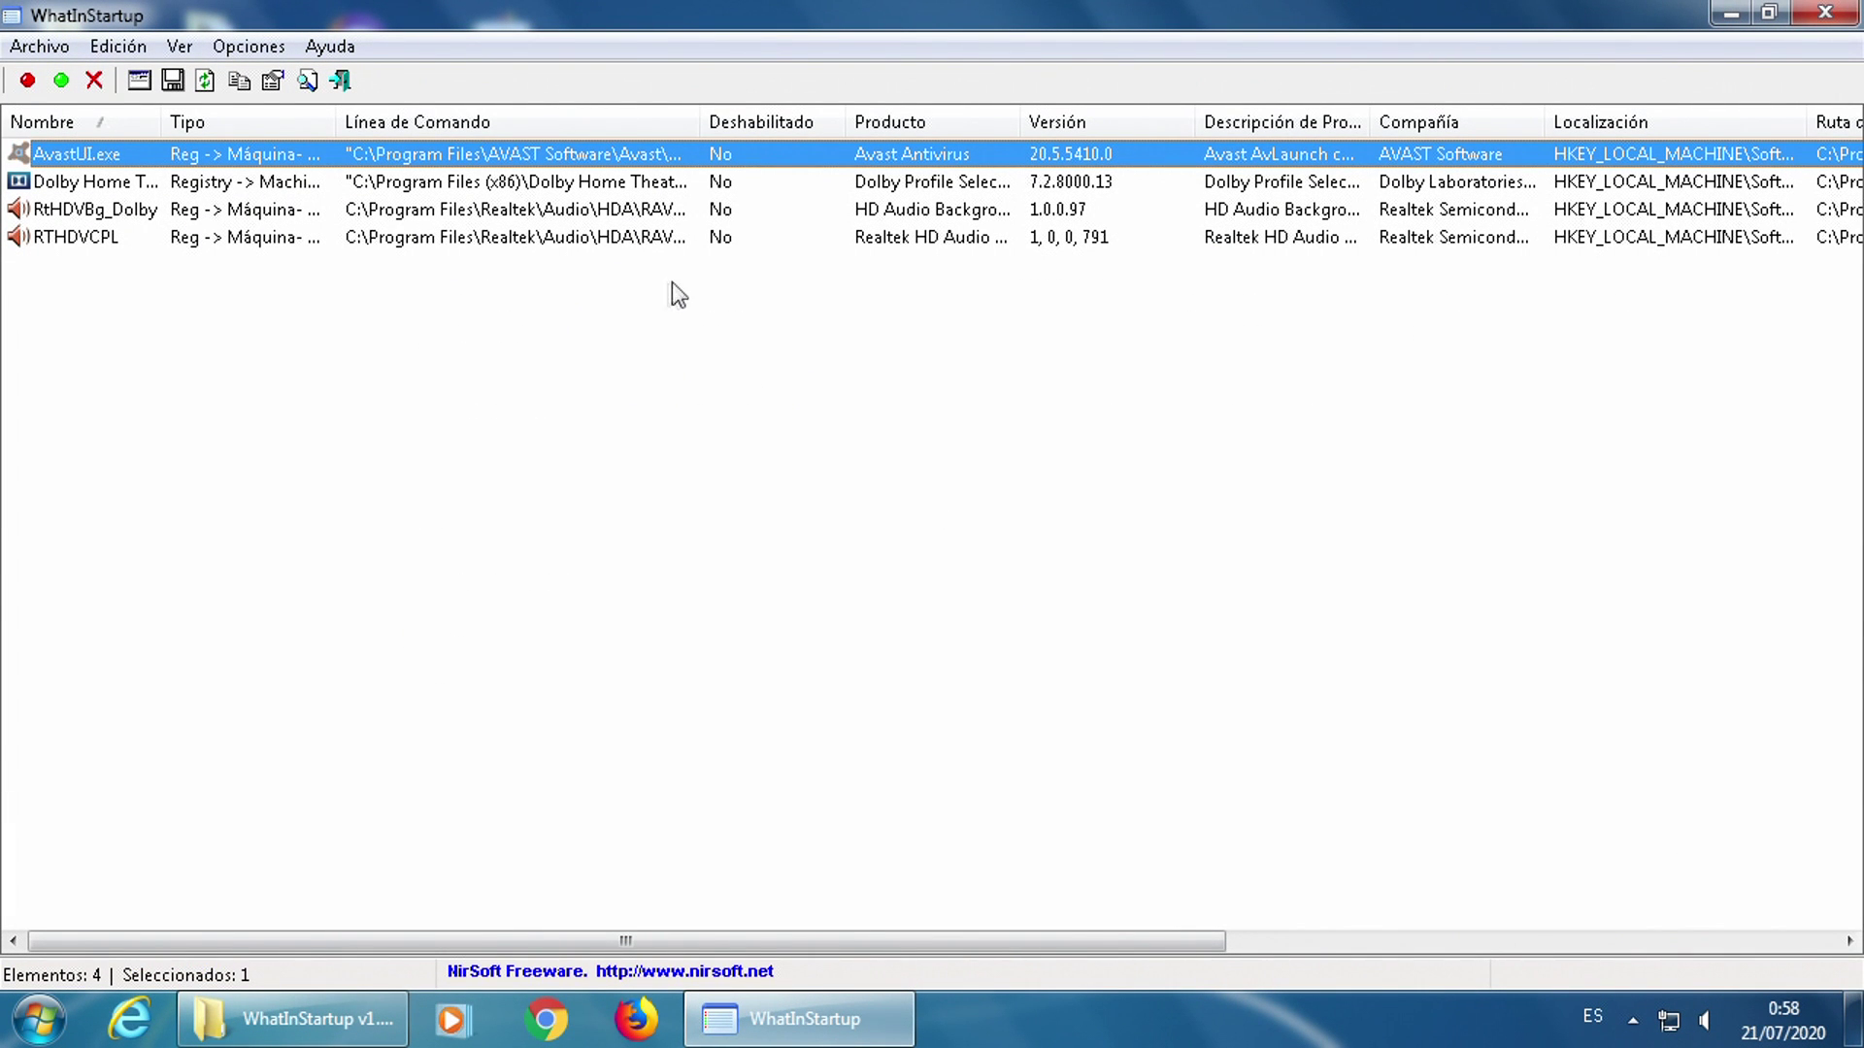
key("Down")
key("Down")
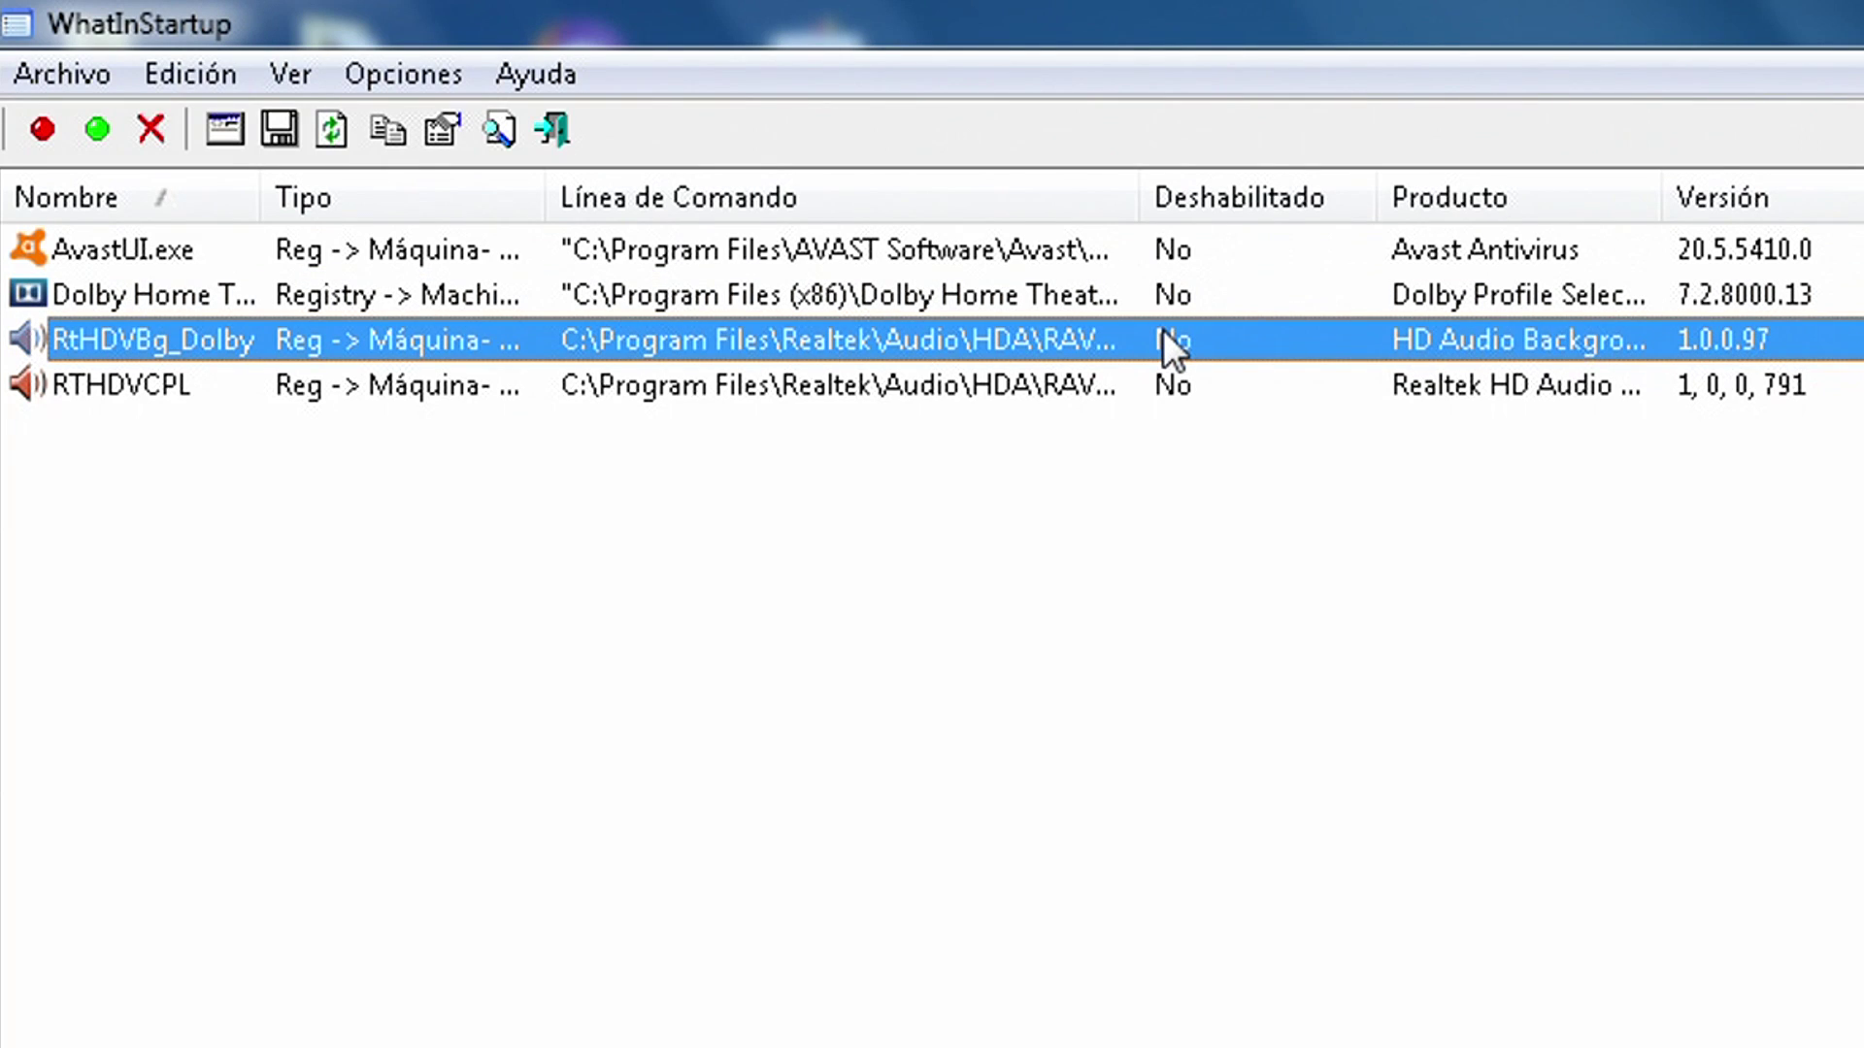
key("Down")
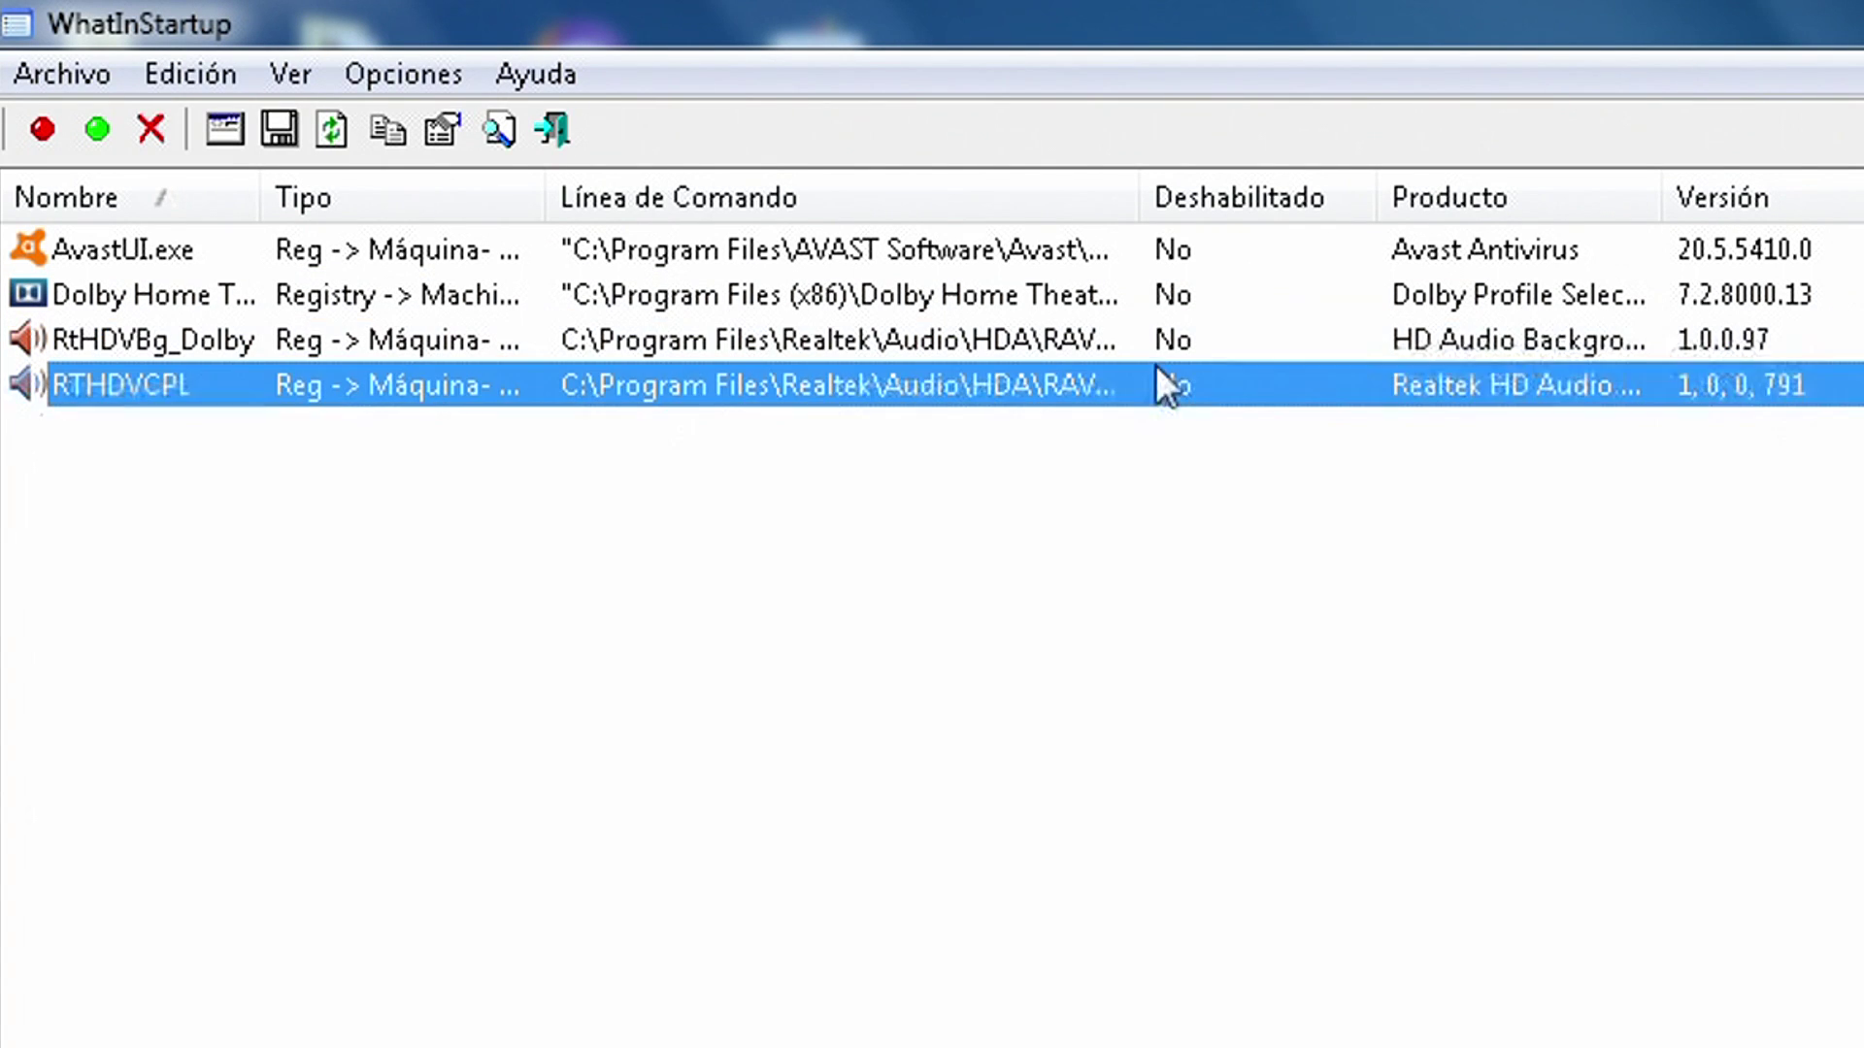
- Disable the Dolby Home Theater startup entry, and enable it again
right_click(1165, 296)
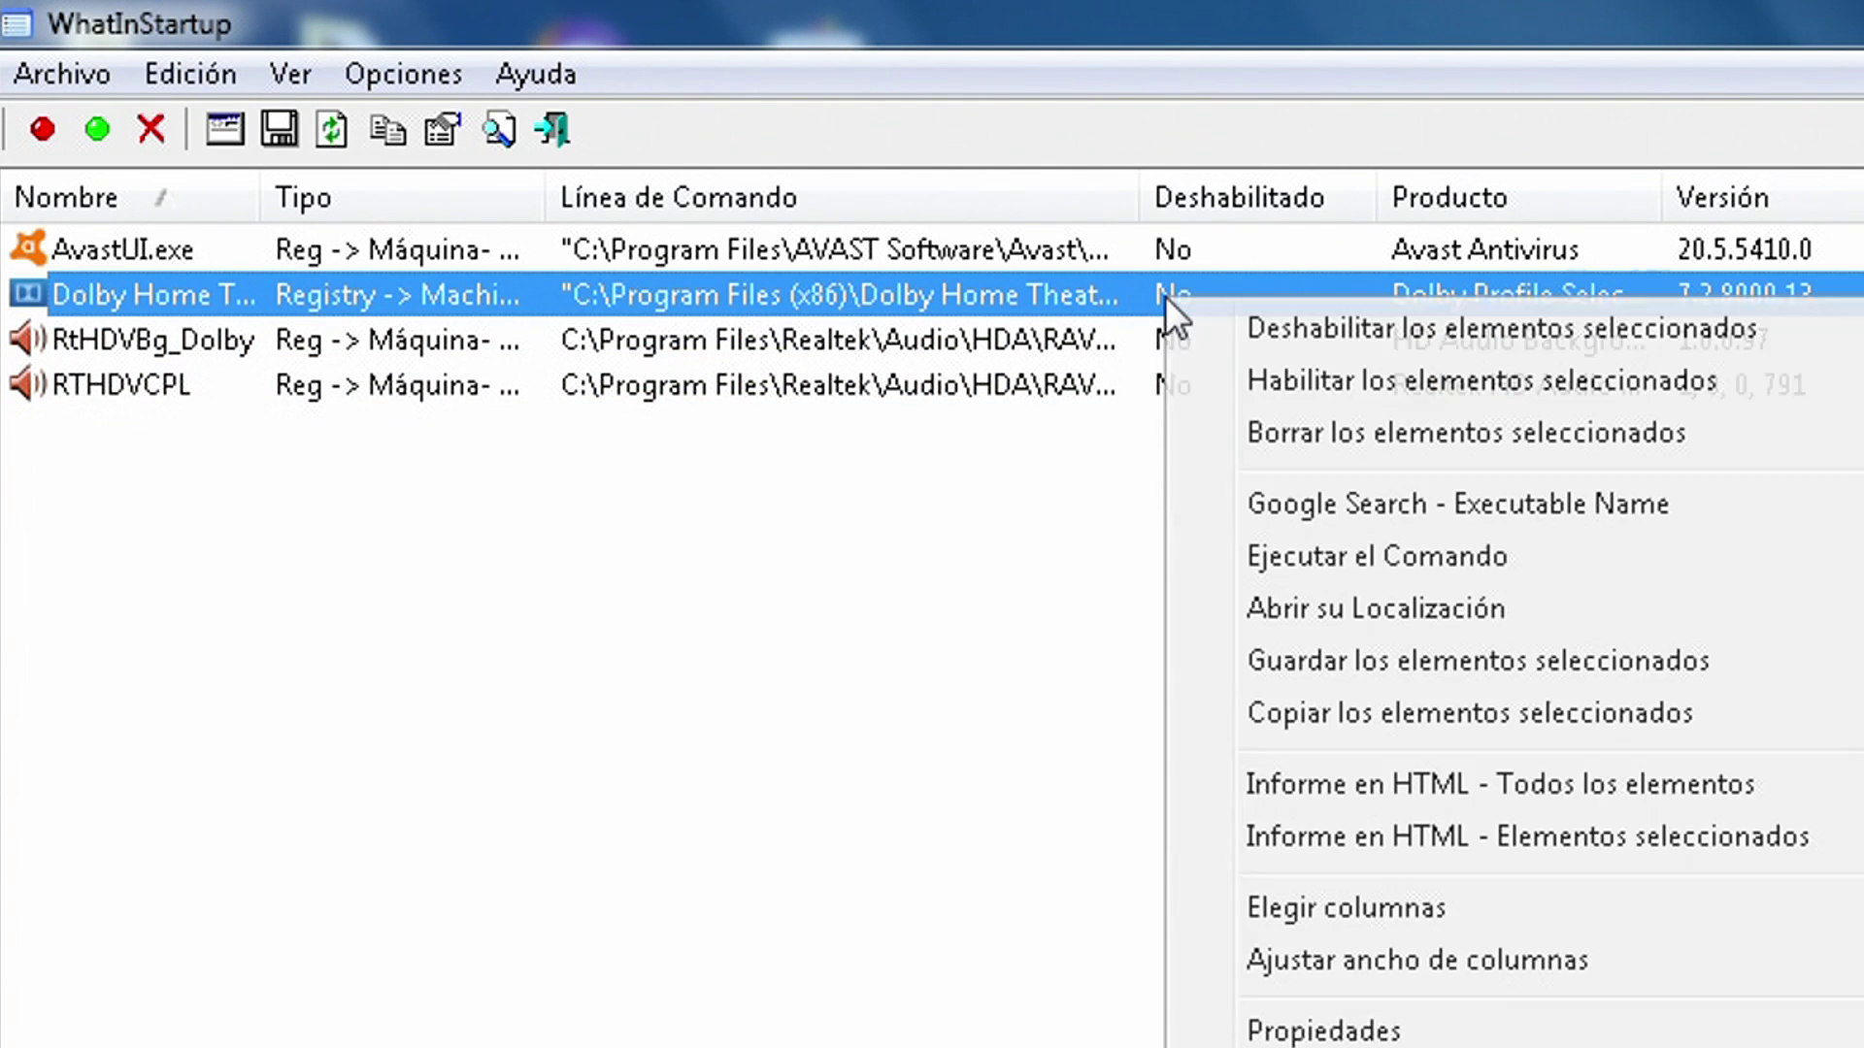
left_click(1383, 330)
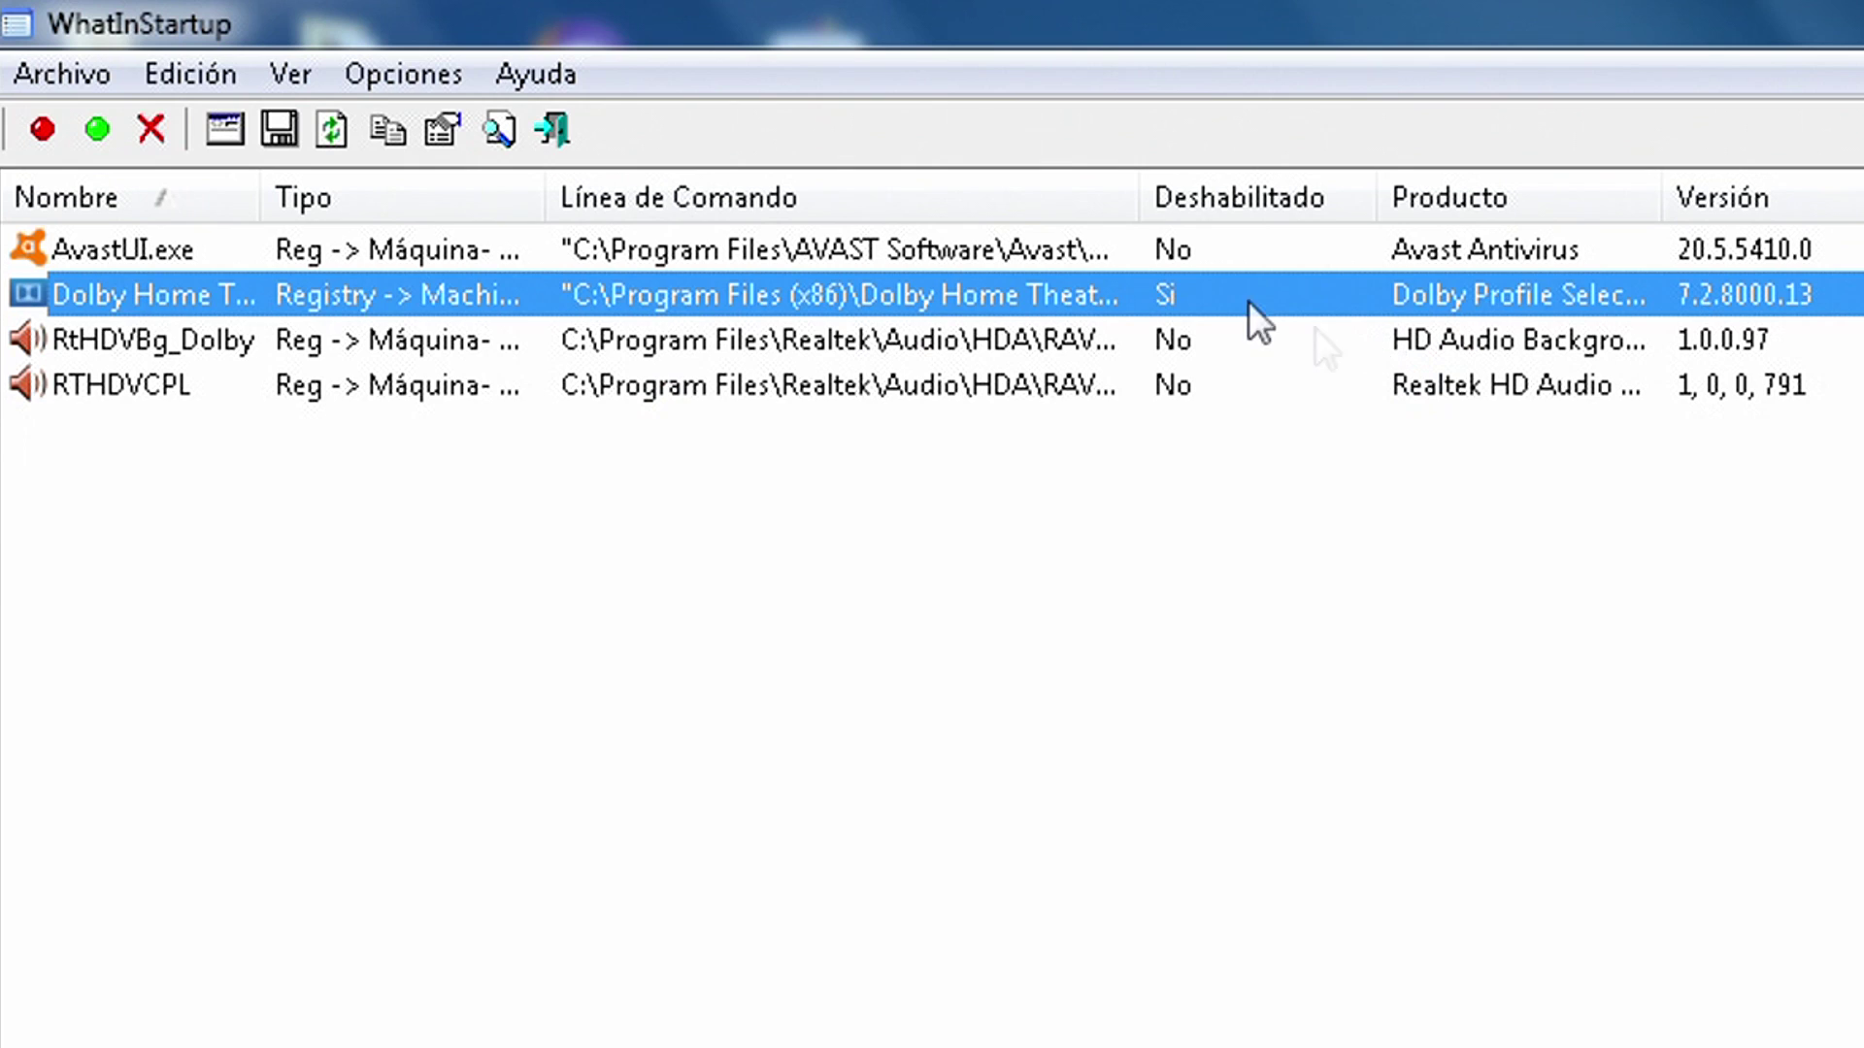
right_click(1184, 295)
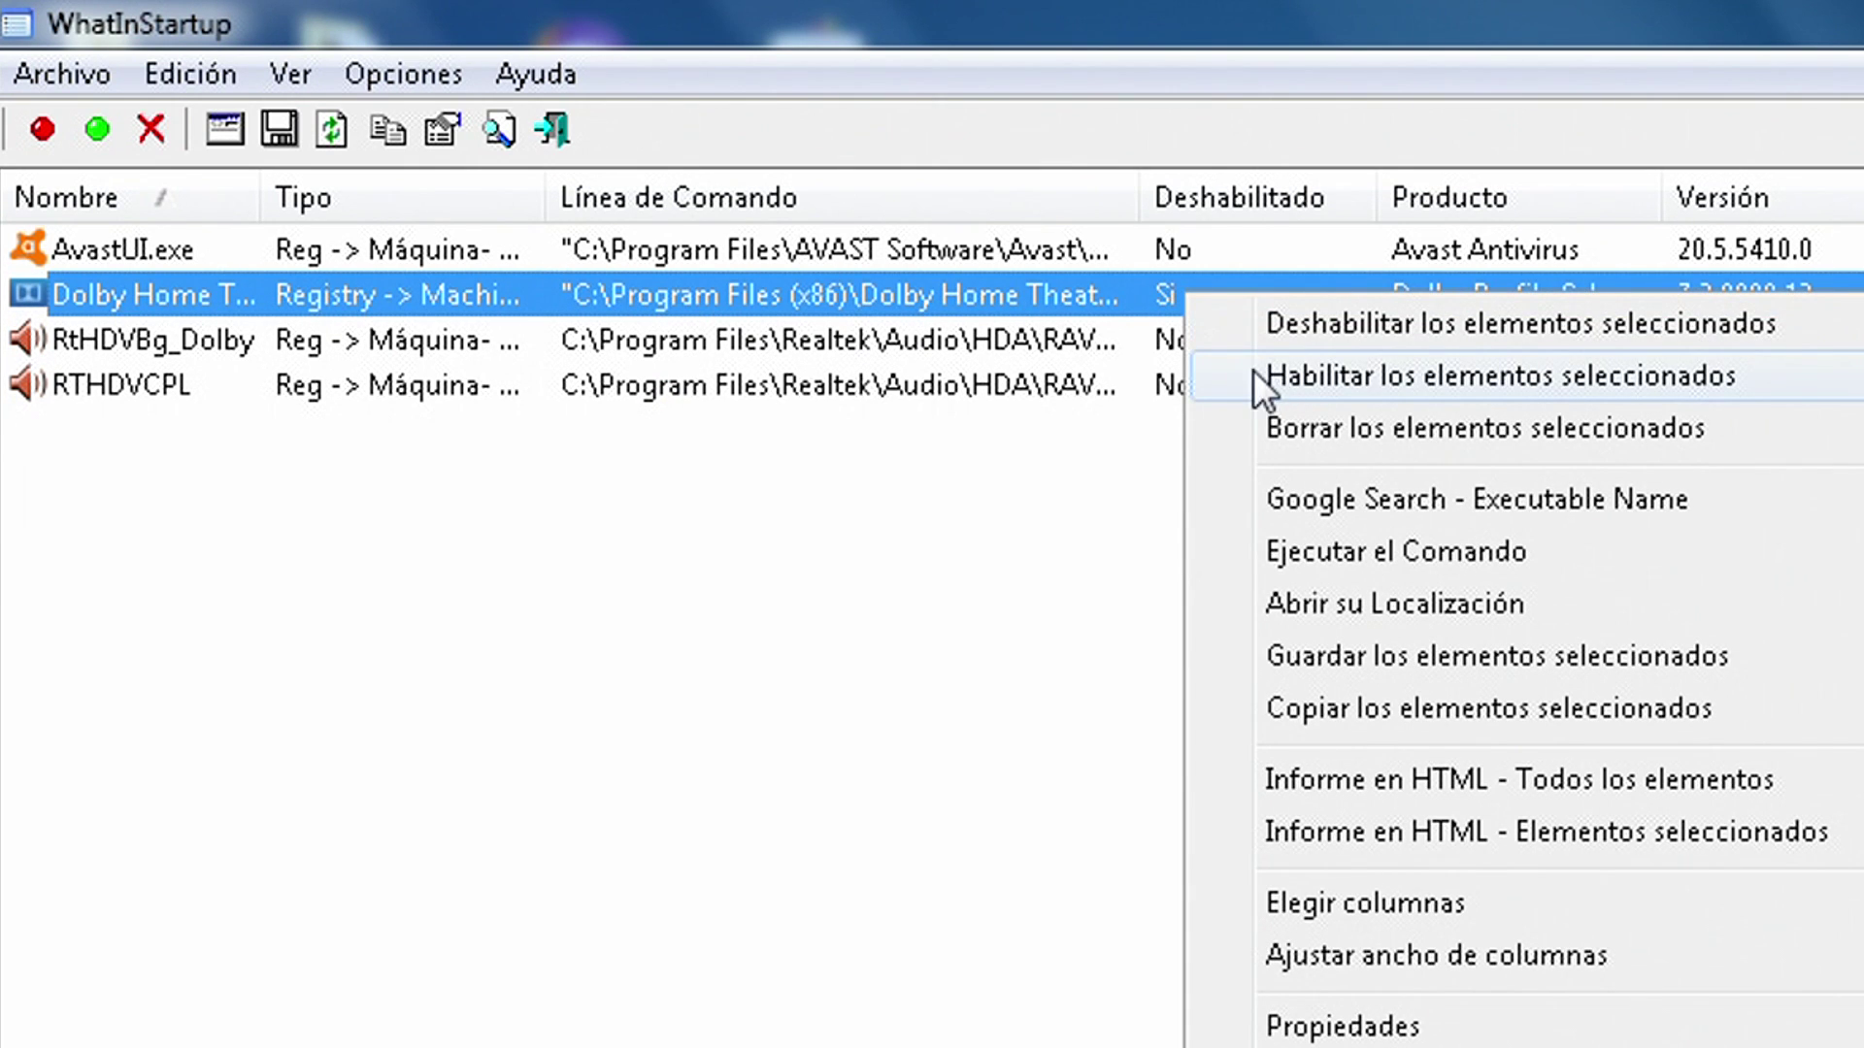
left_click(1281, 375)
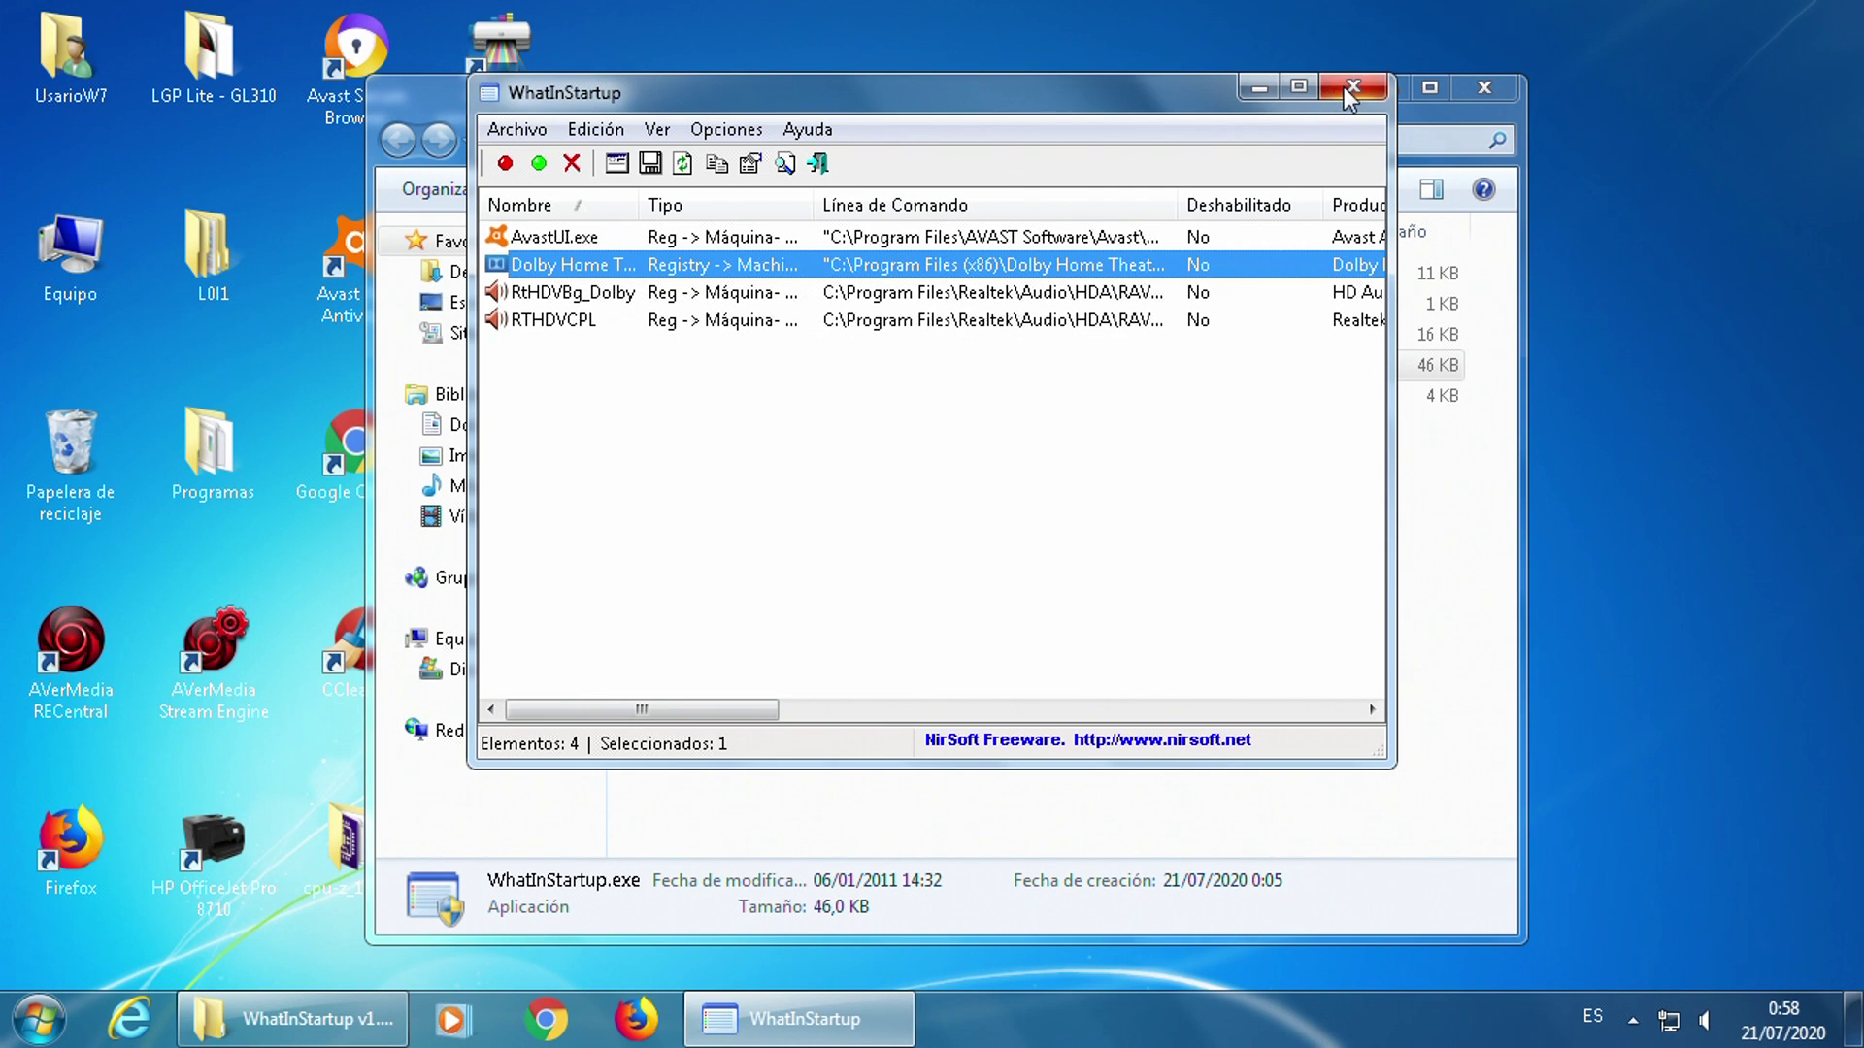
- Close WhatInStartup and its folder, and search Windows for msconfig to launch msconfig.exe
left_click(1351, 89)
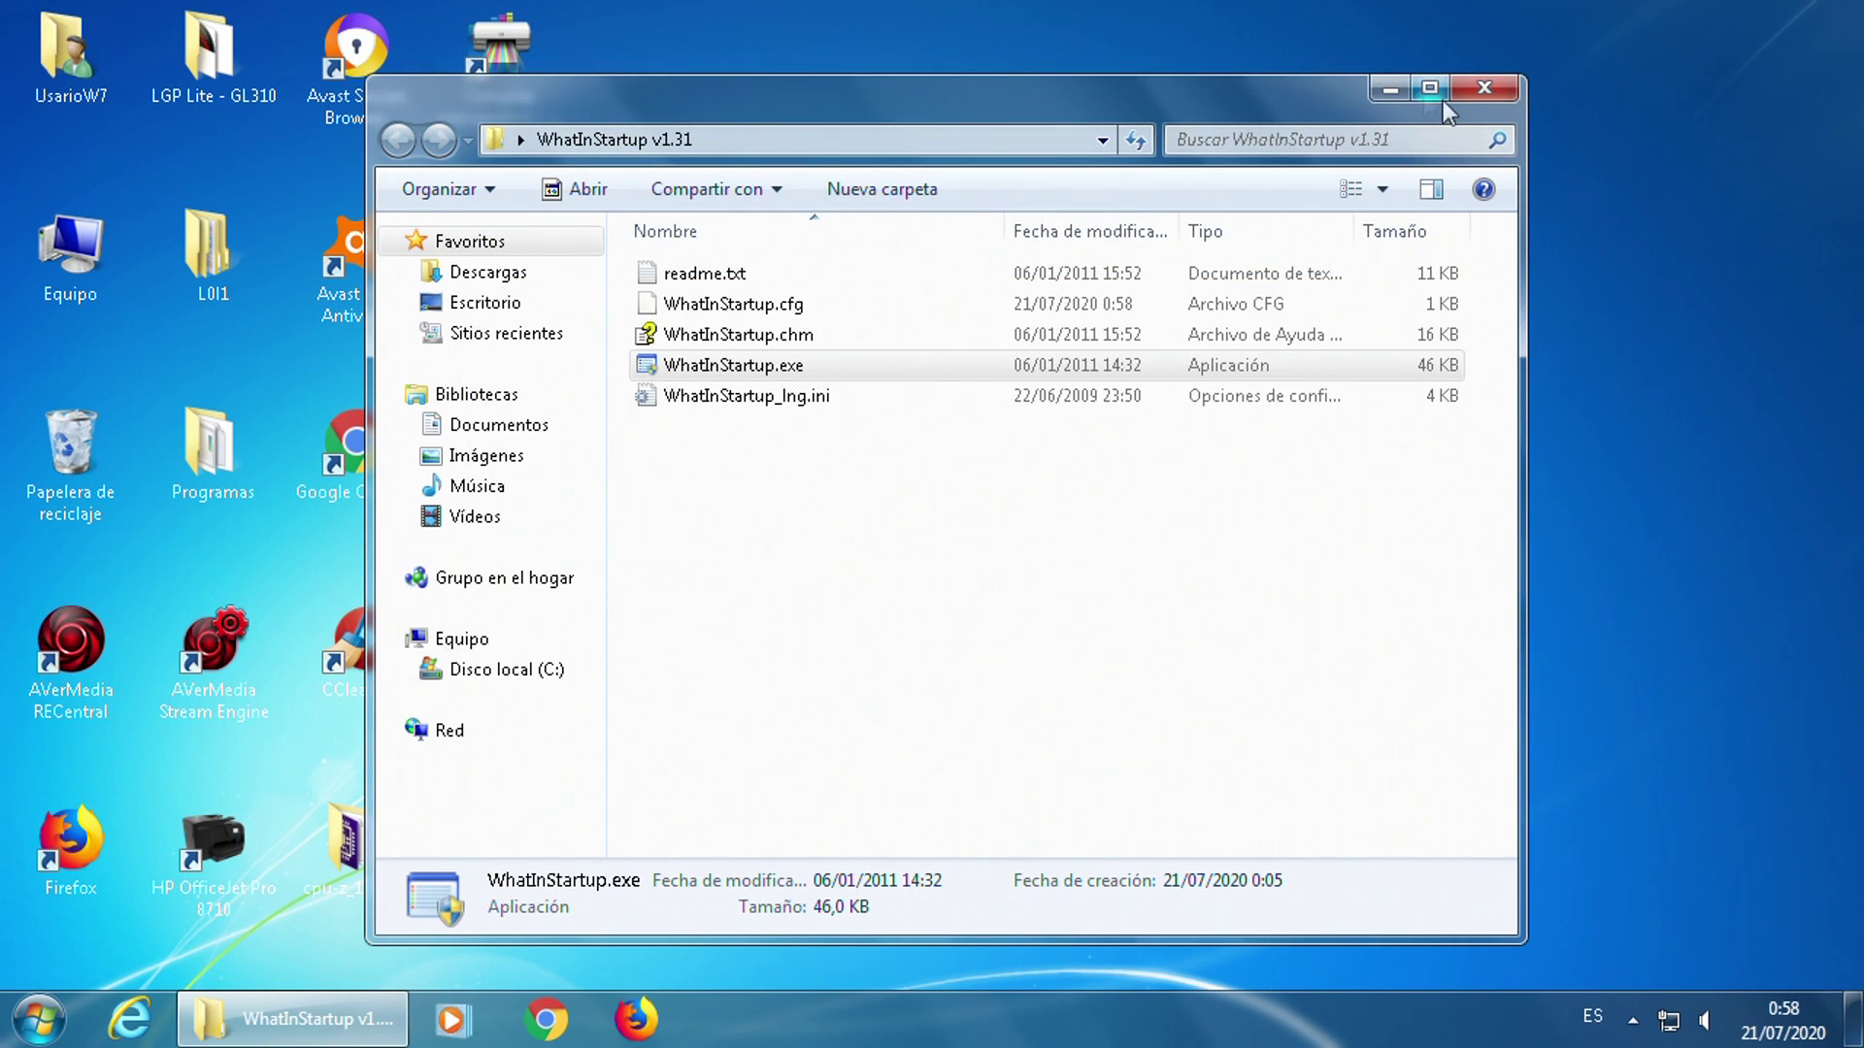
left_click(1469, 90)
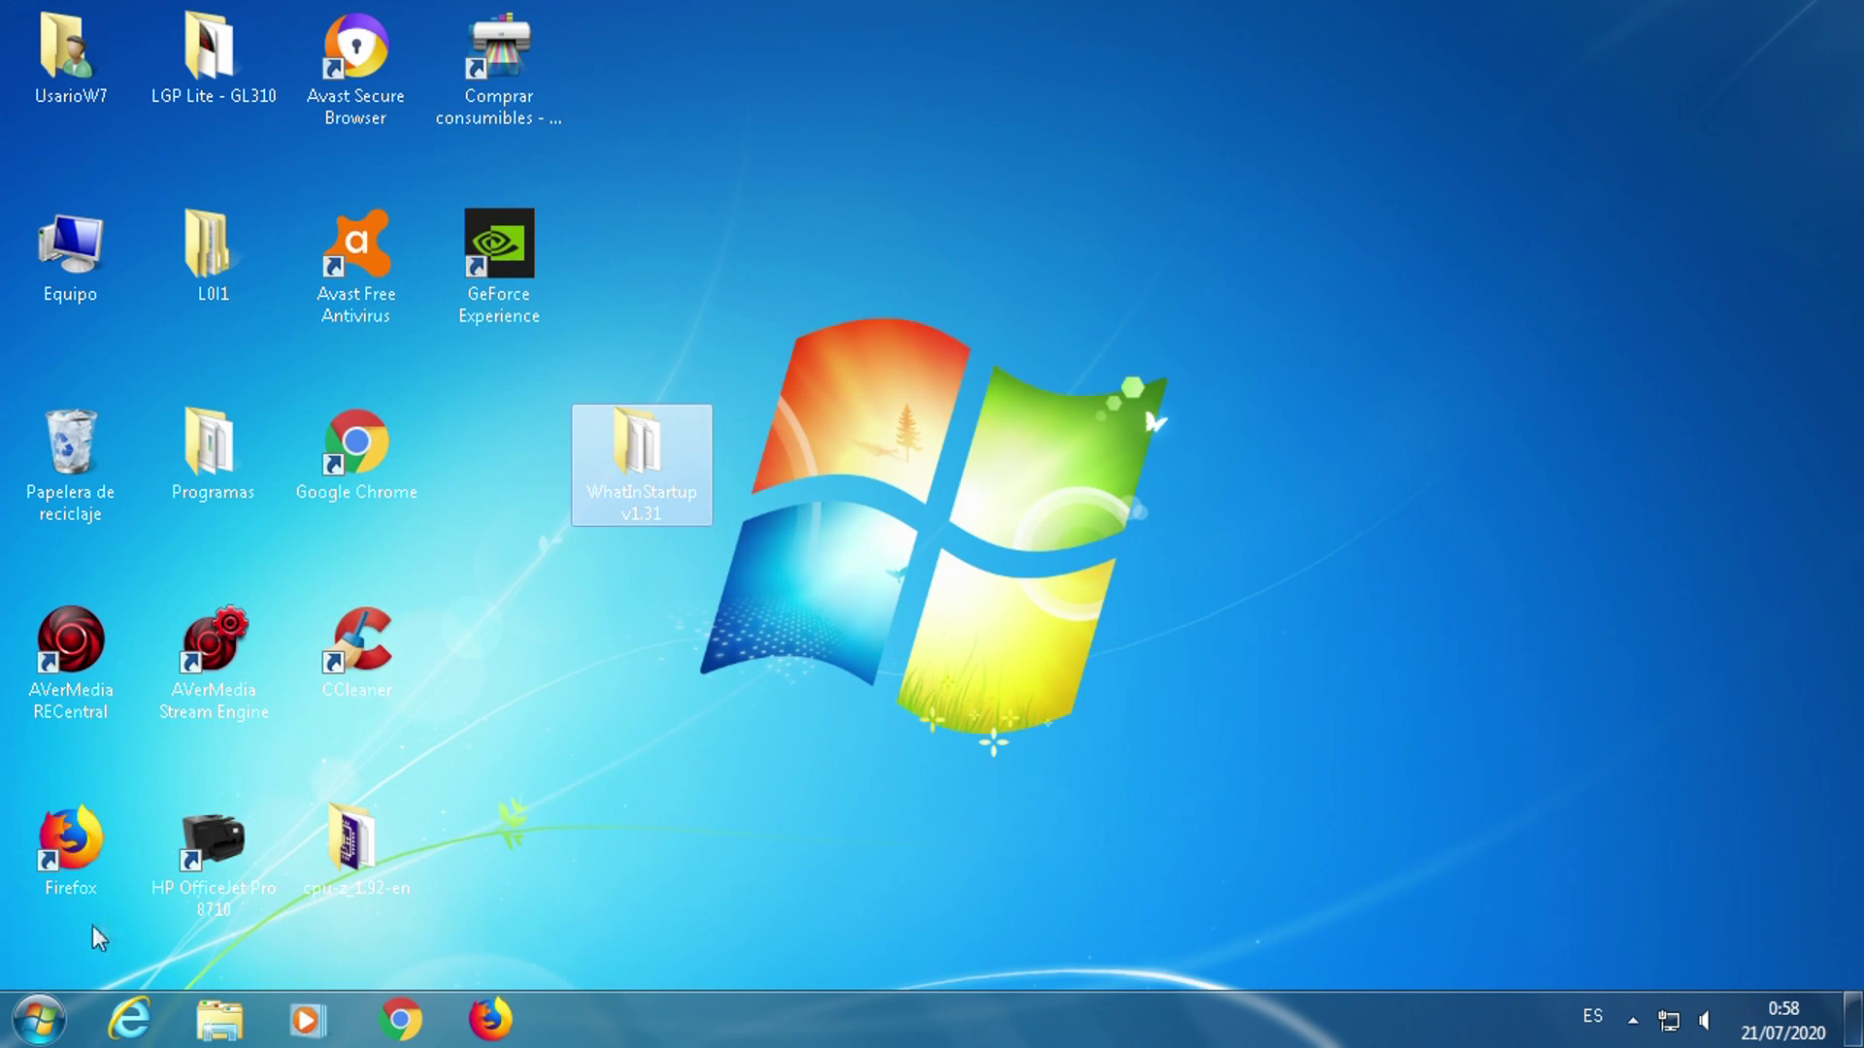
left_click(24, 1037)
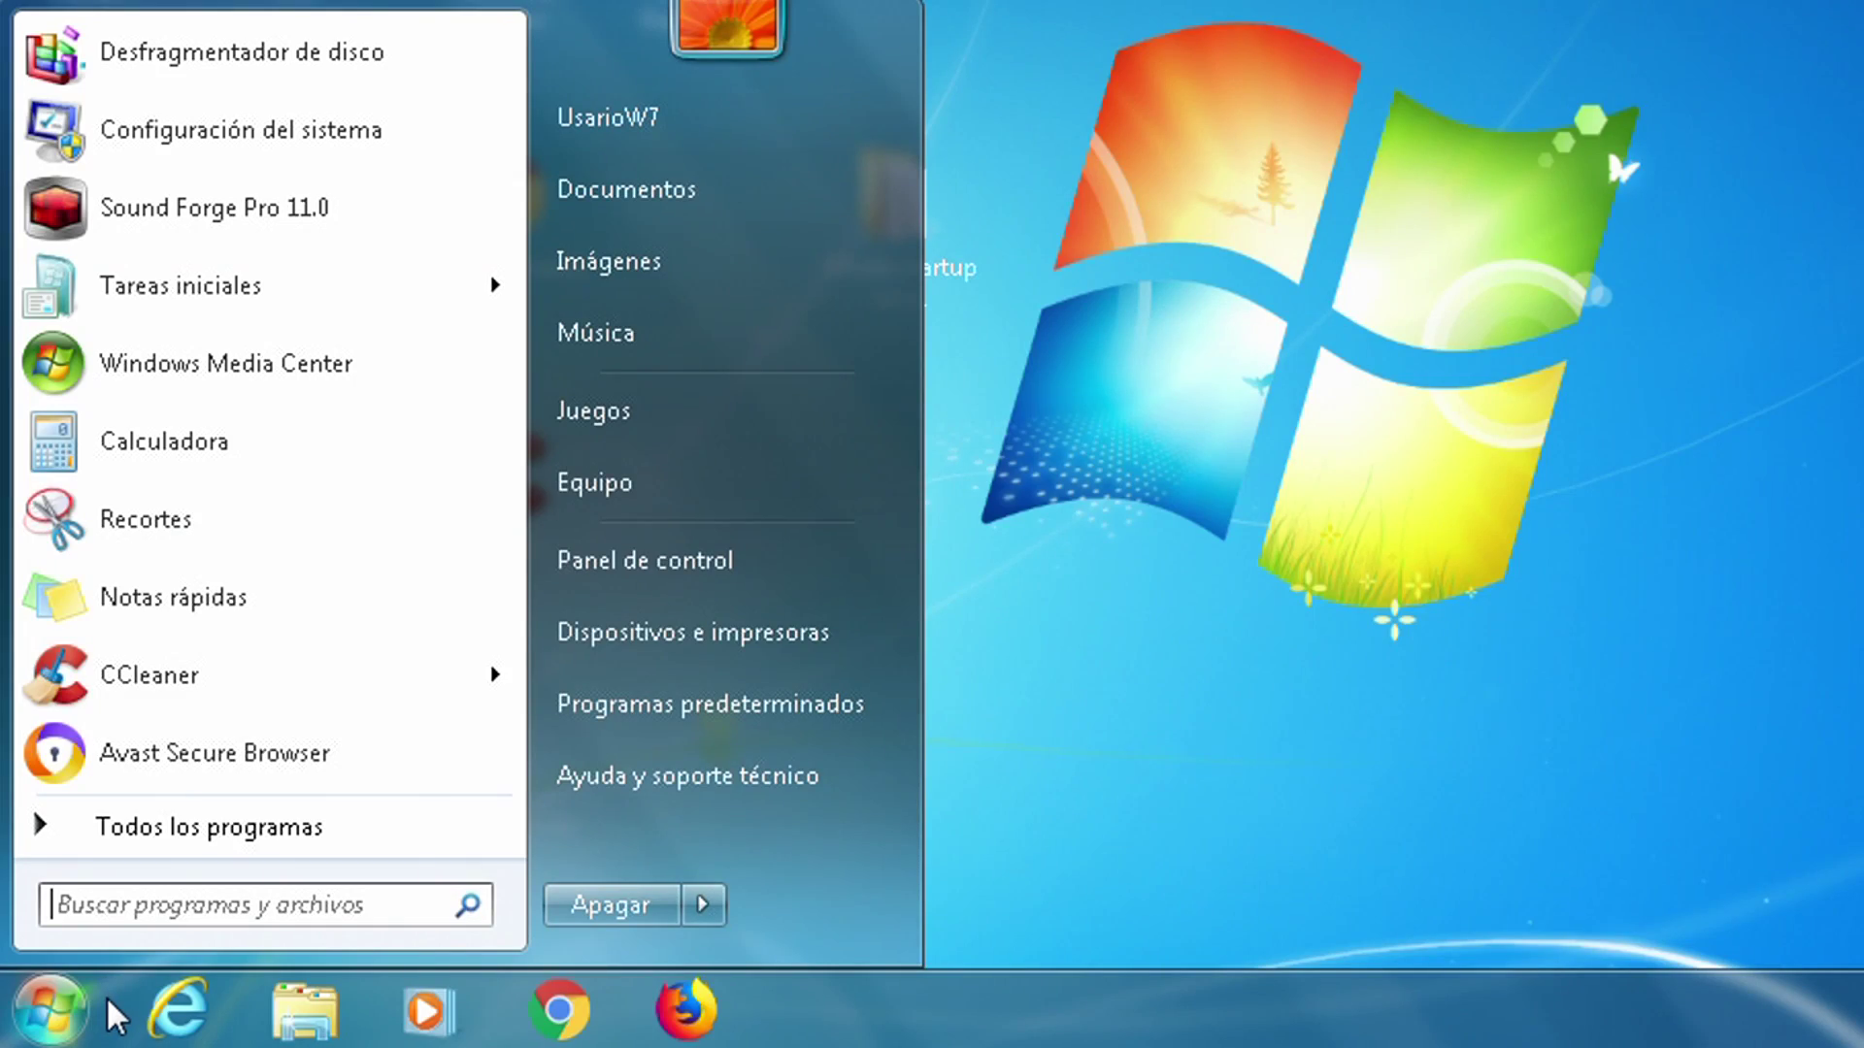
left_click(203, 911)
type("msconfig")
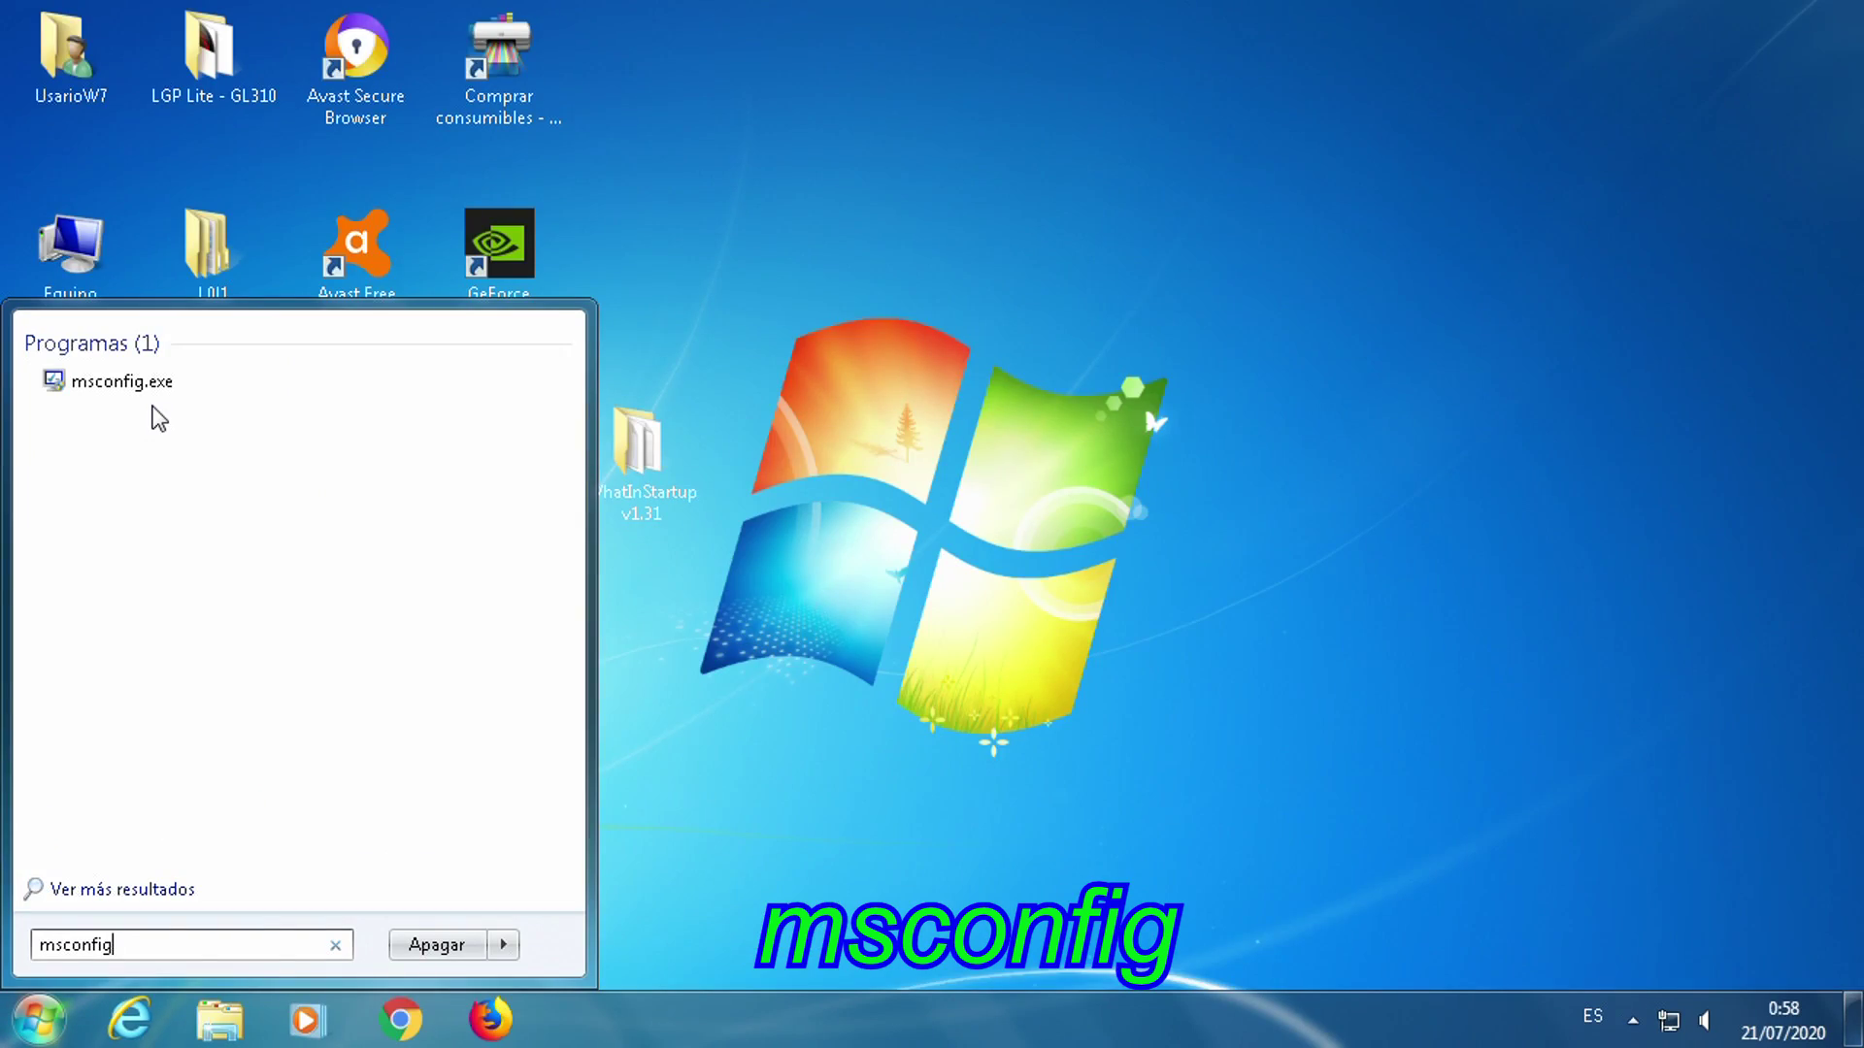
left_click(153, 387)
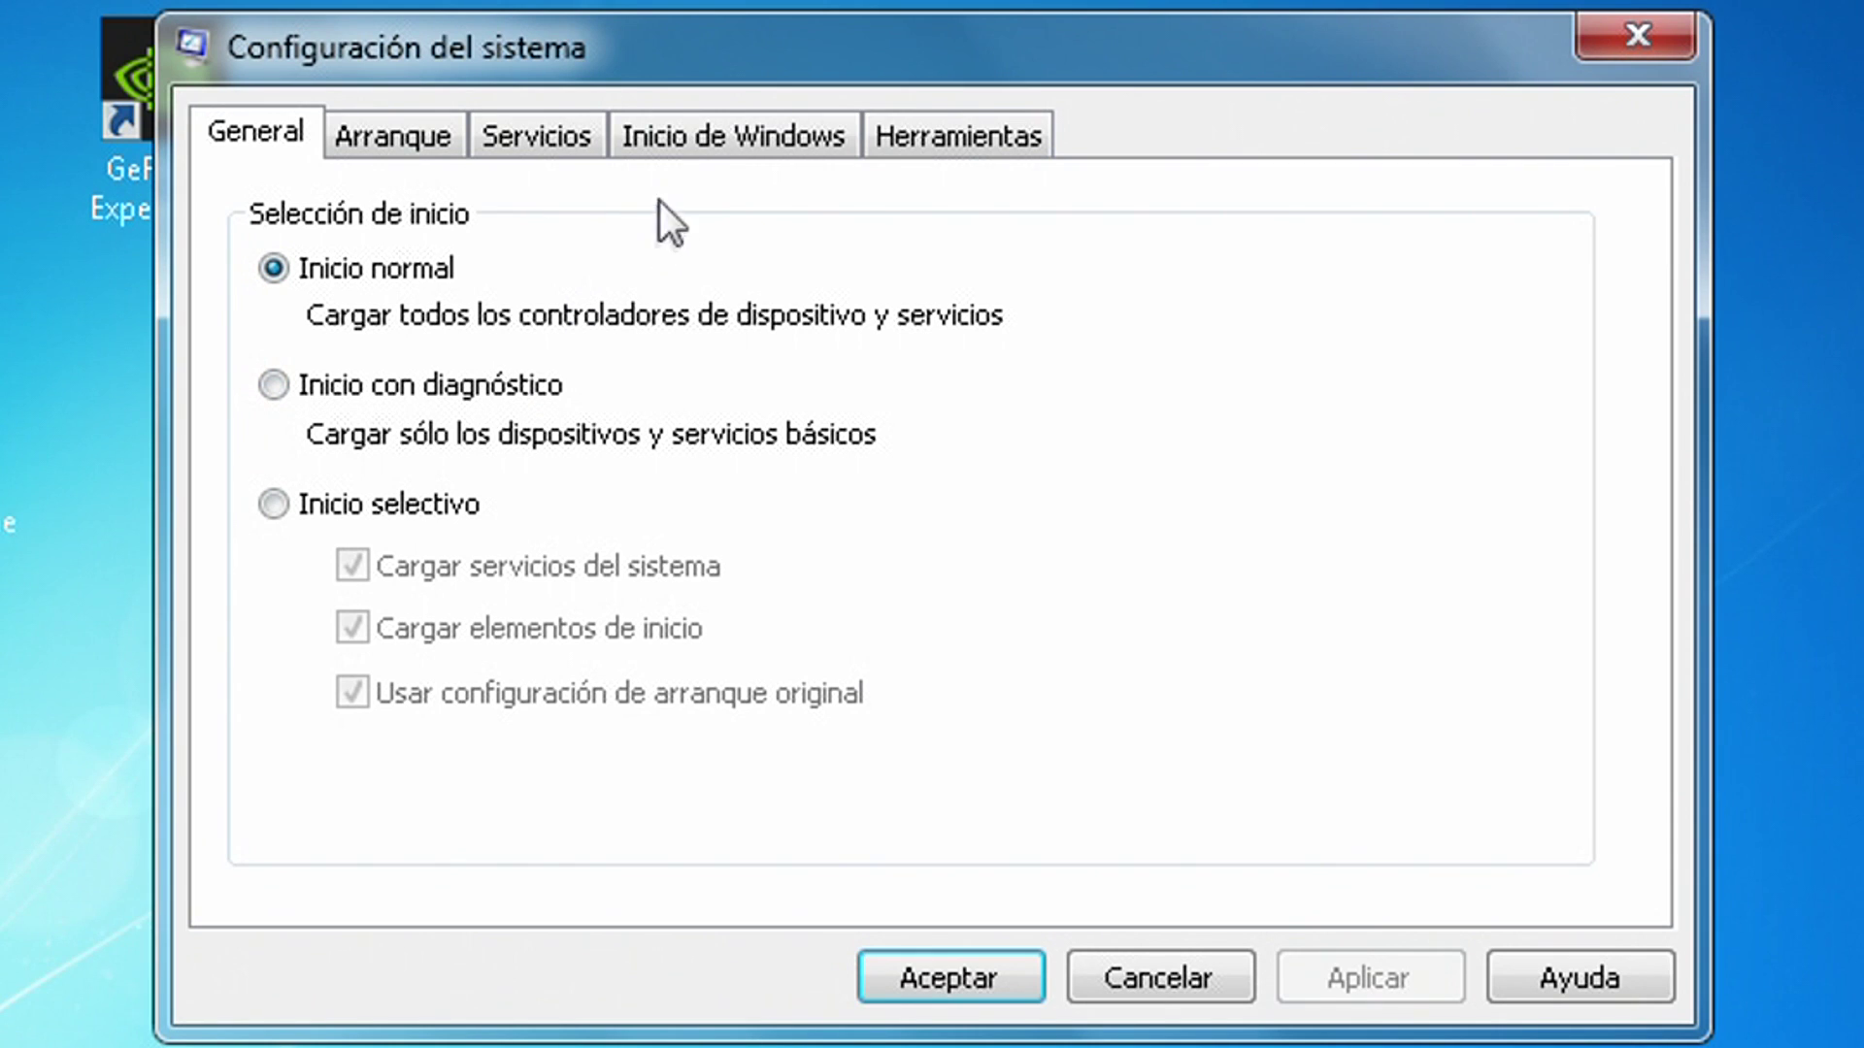
- Disable the Dolby Laboratories startup item, widening the Elemento de inicio column, and accept the system configuration changes
left_click(726, 141)
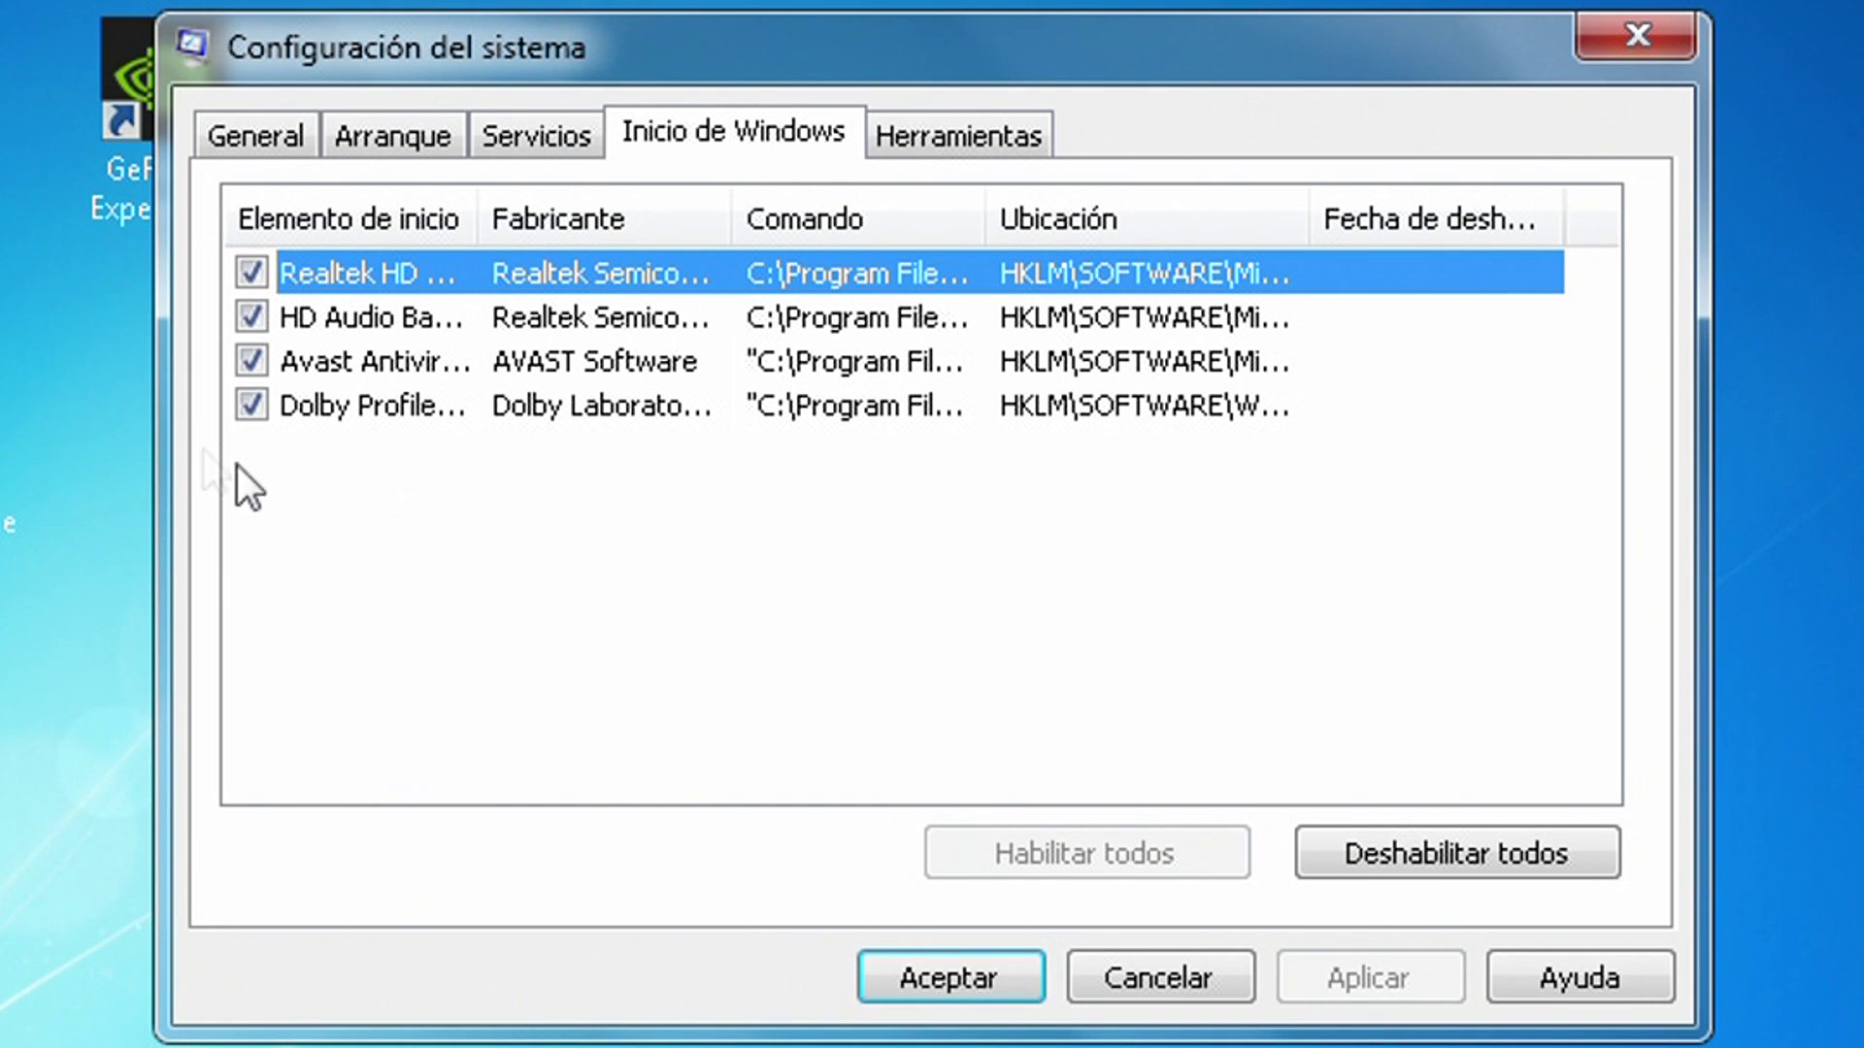
left_click(248, 404)
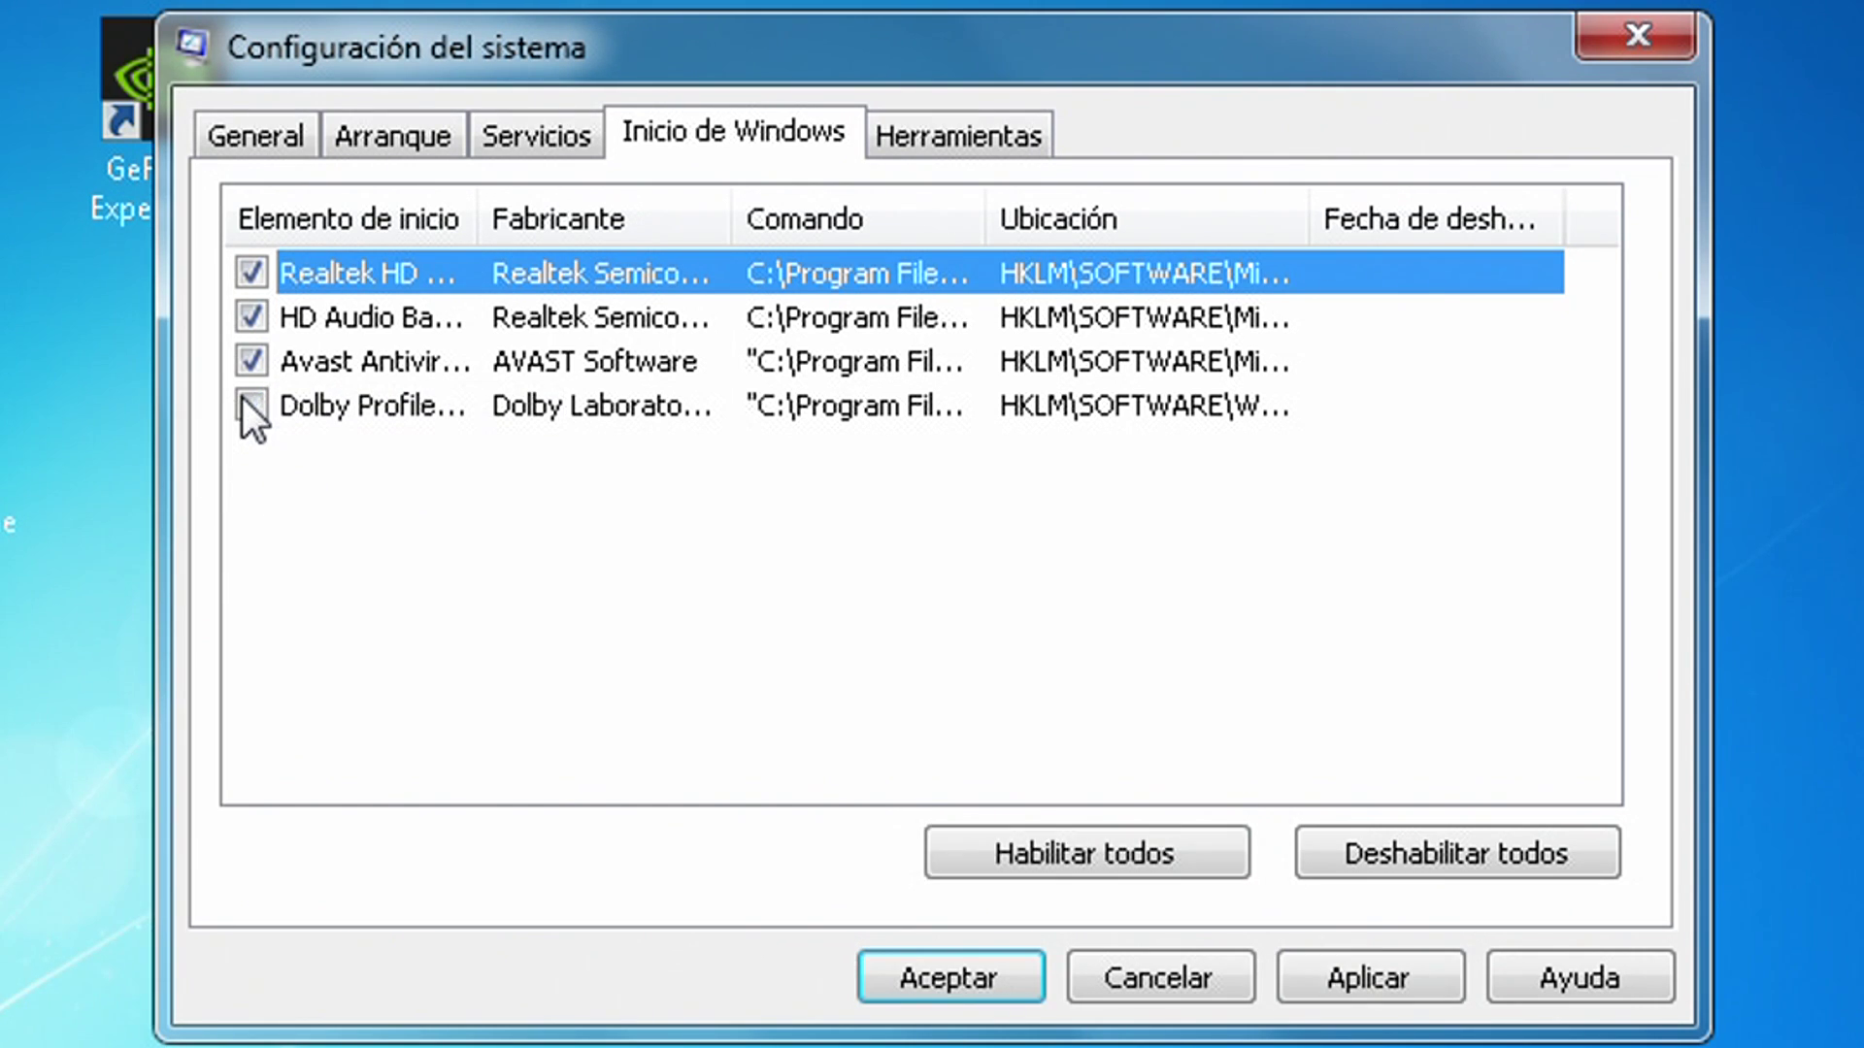
left_click(1310, 983)
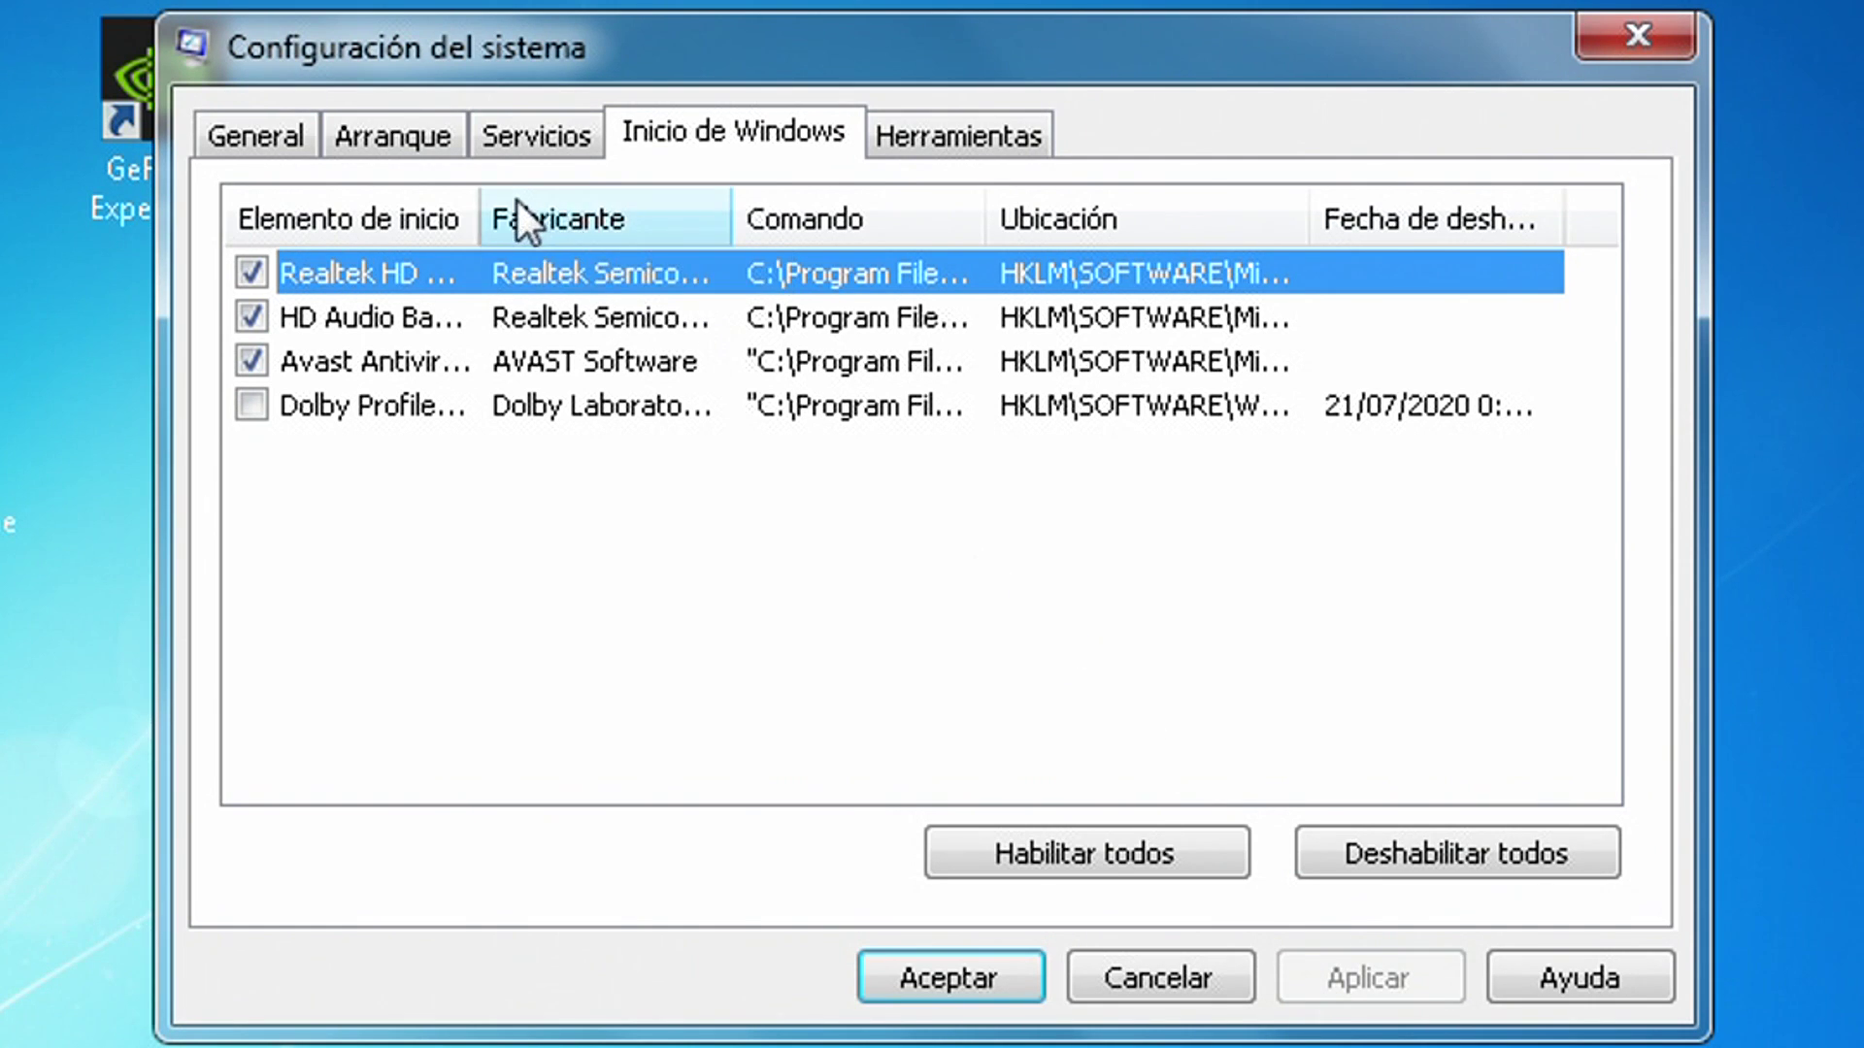
left_click_drag(490, 199, 542, 201)
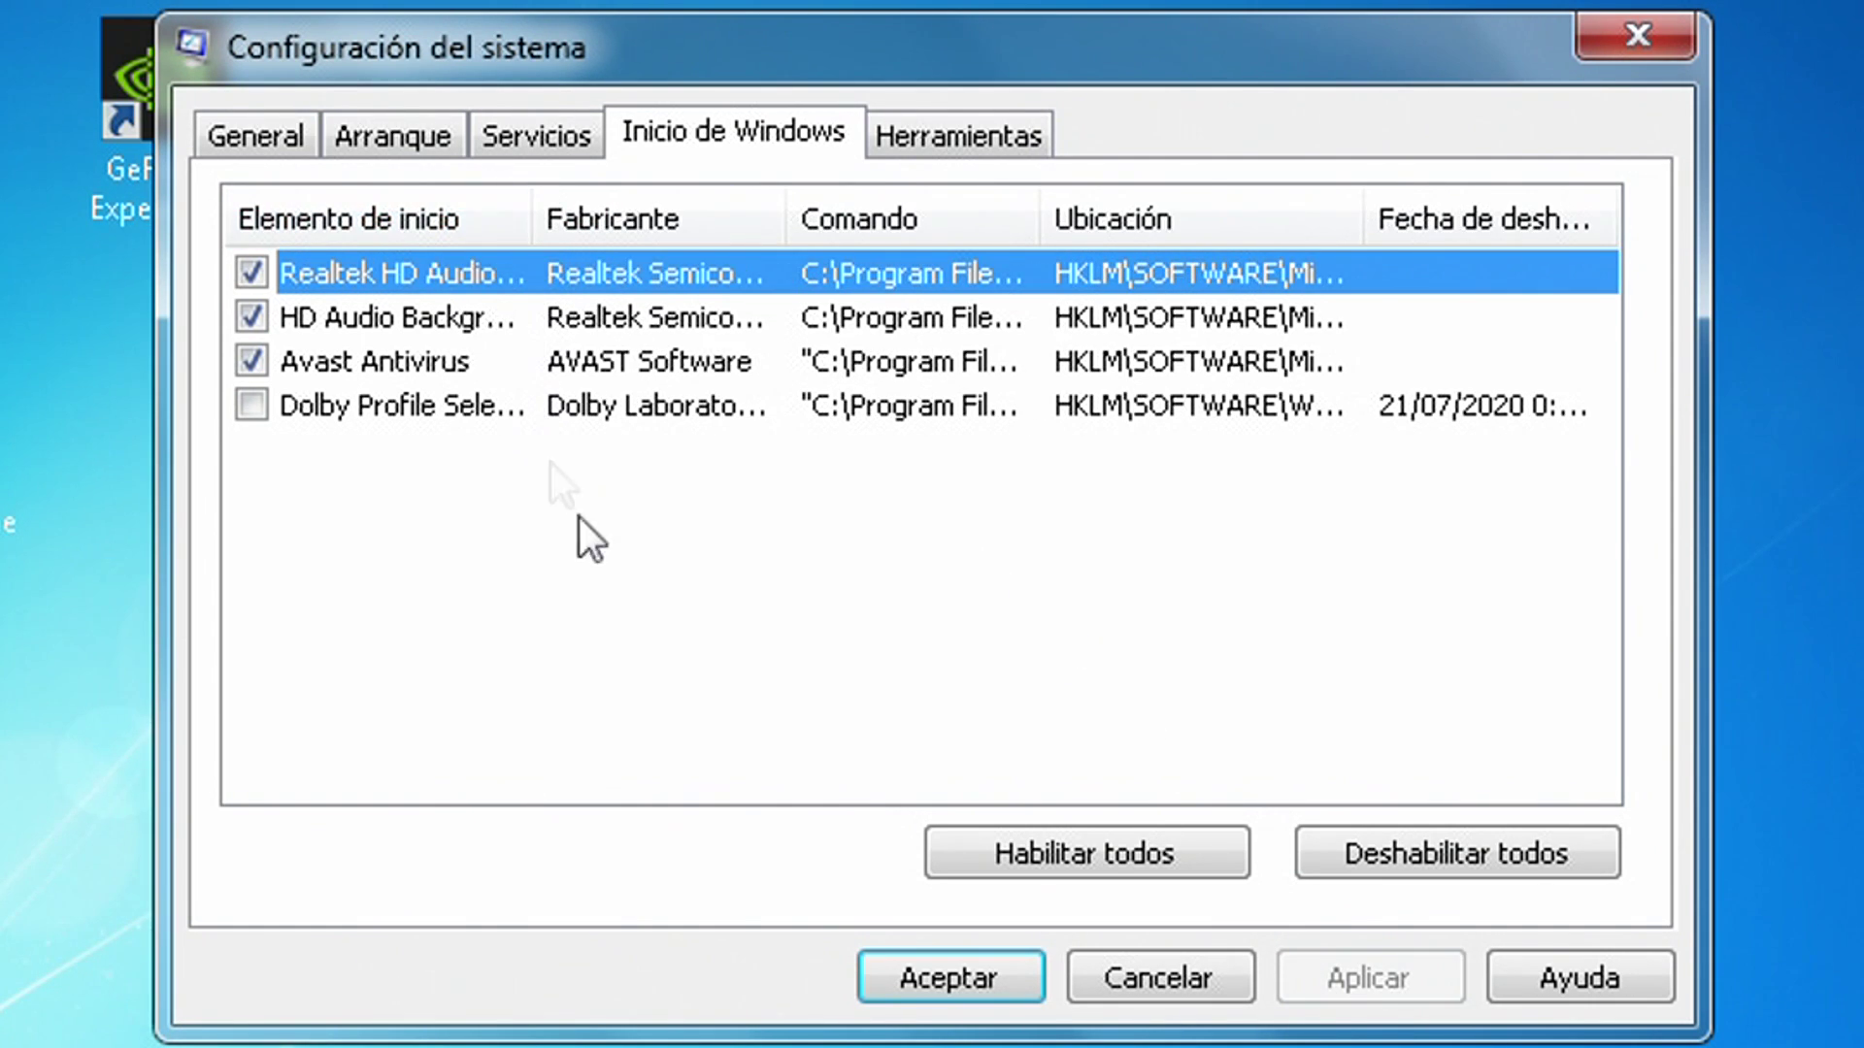
left_click(966, 963)
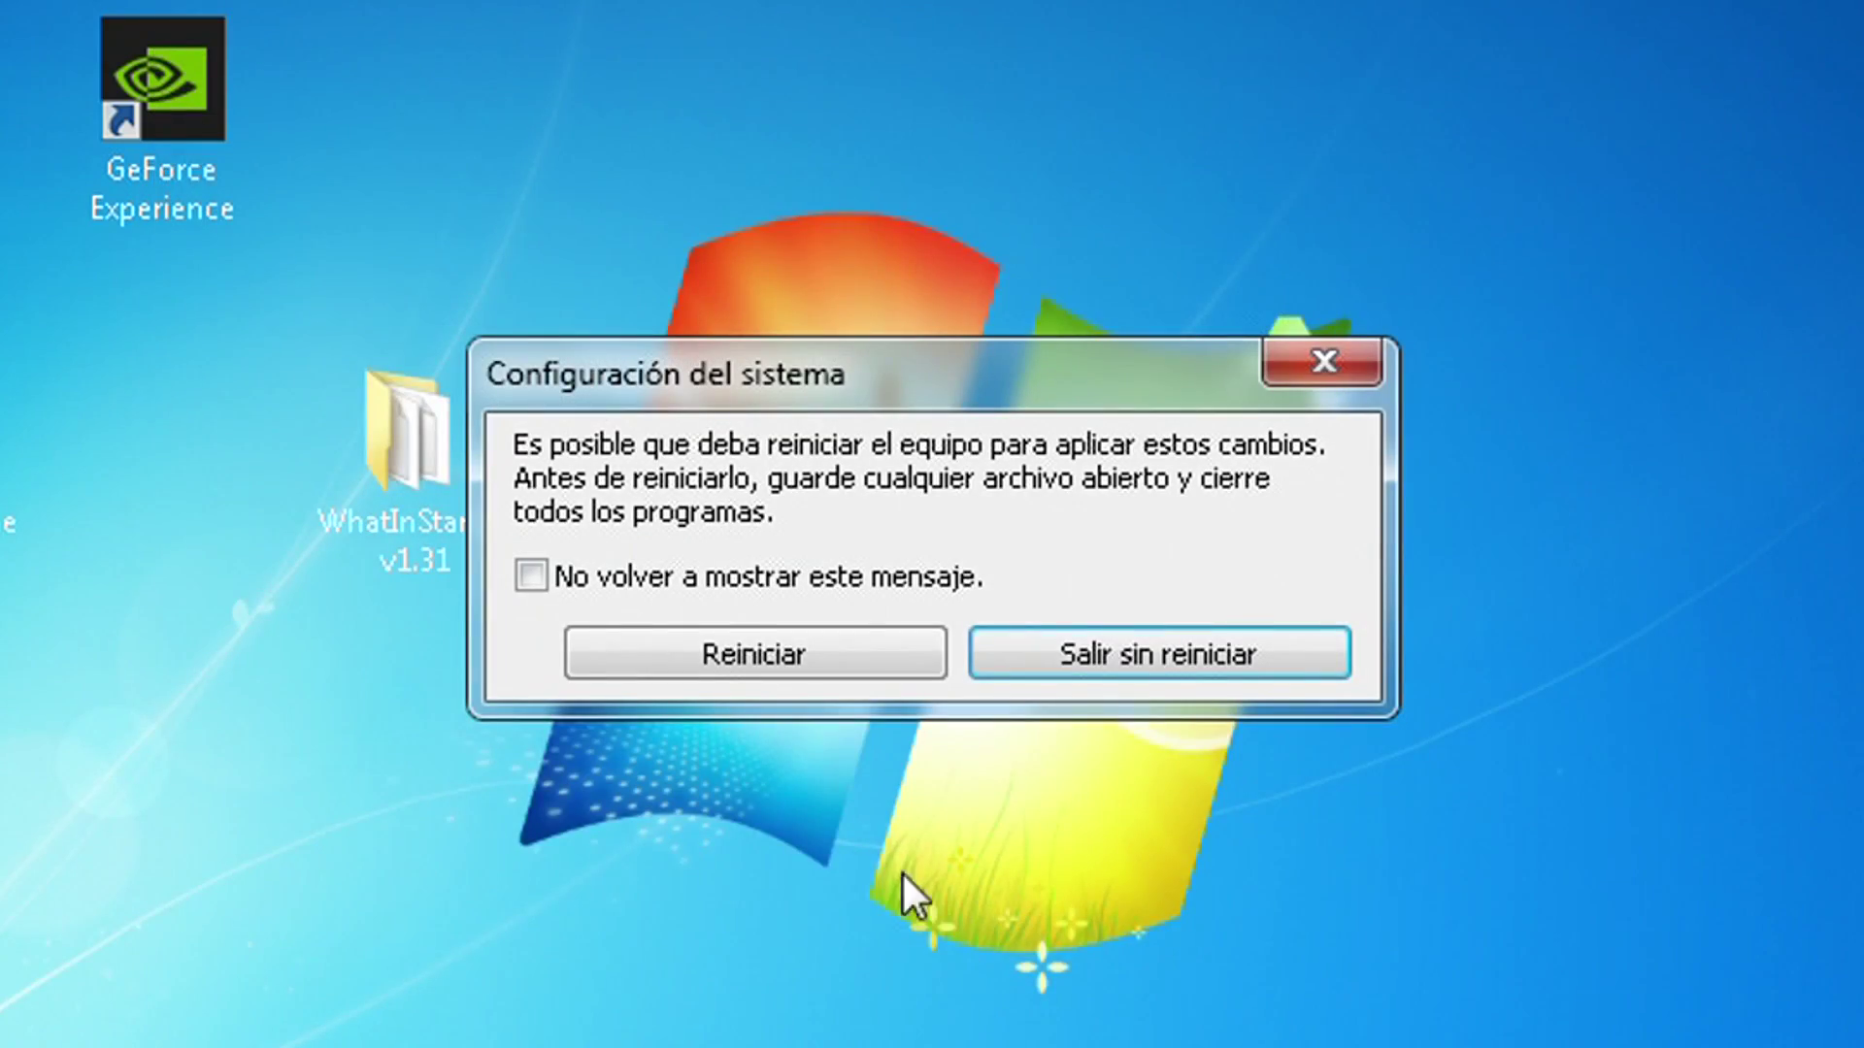